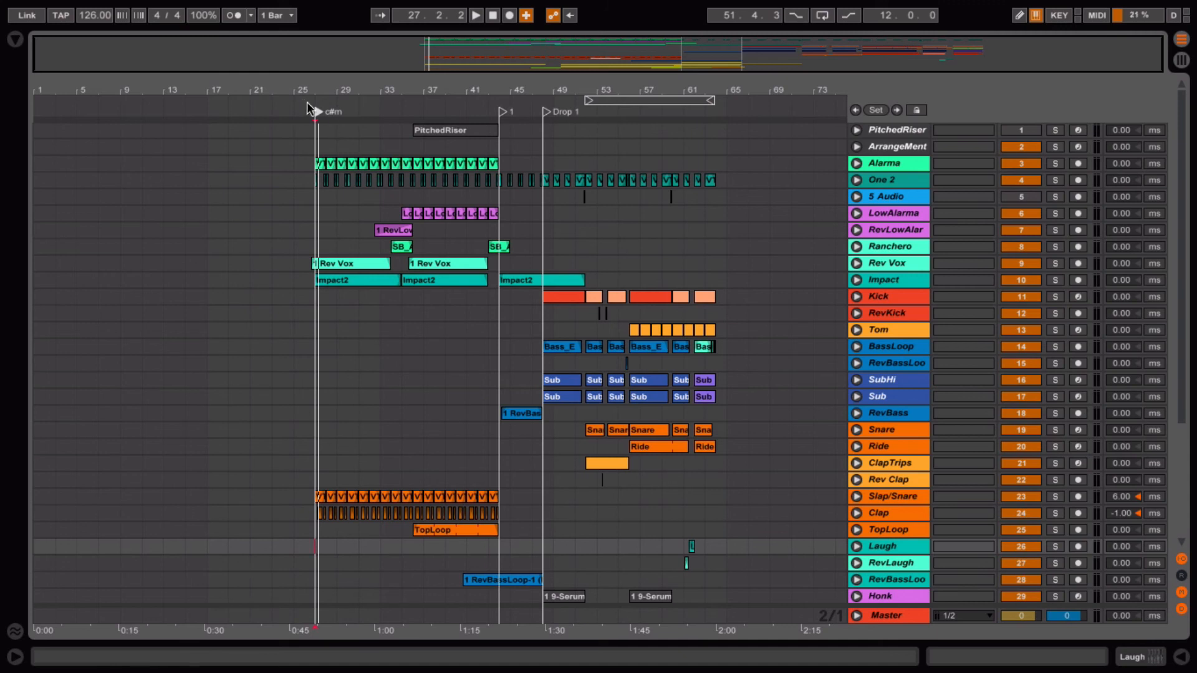
Step: Play the arrangement from the c#m locator at bar 27 through the end of the first drop, then stop playback
left_click(316, 111)
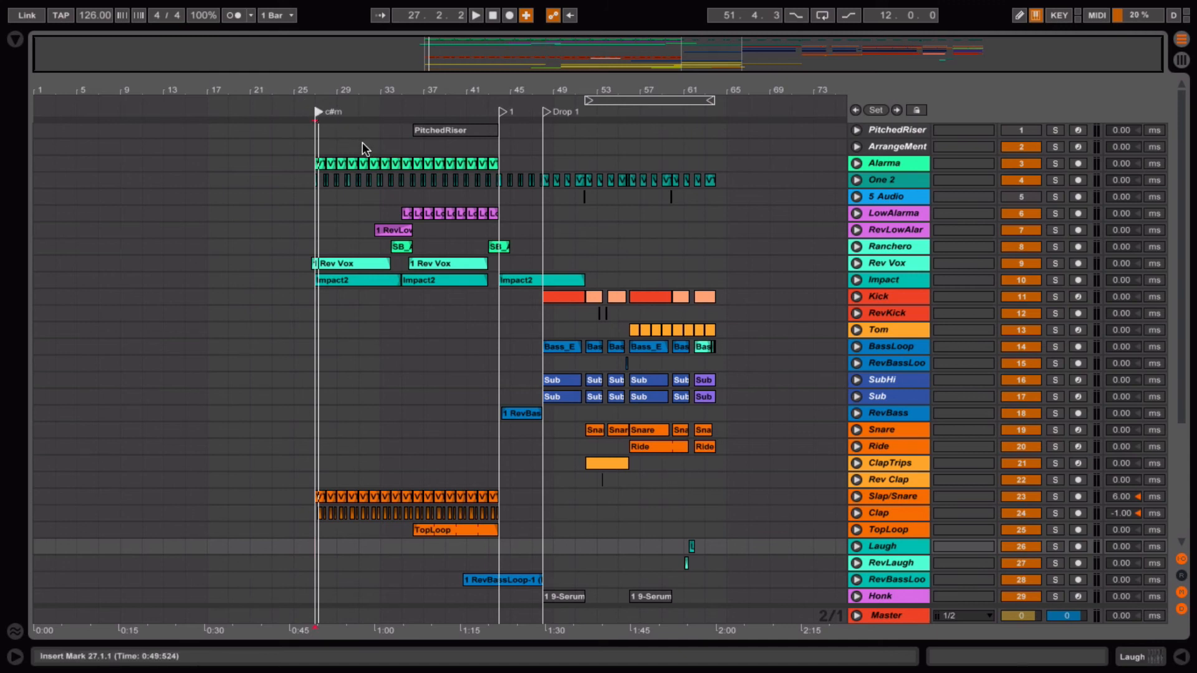
key("space")
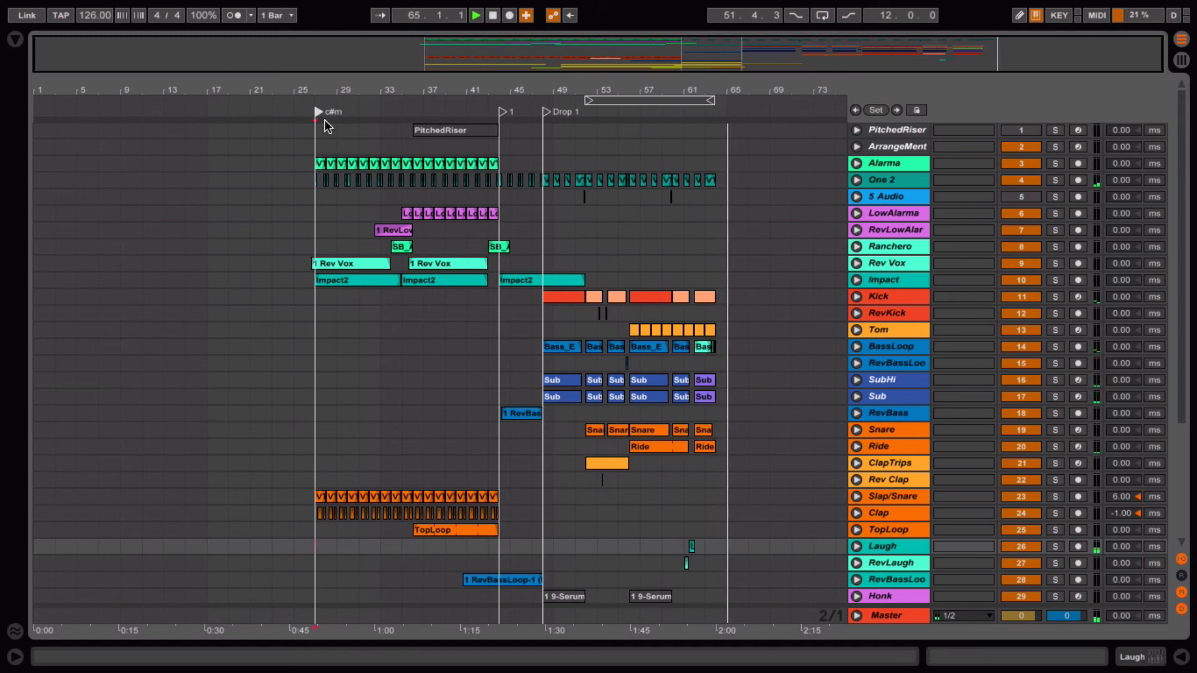
key("space")
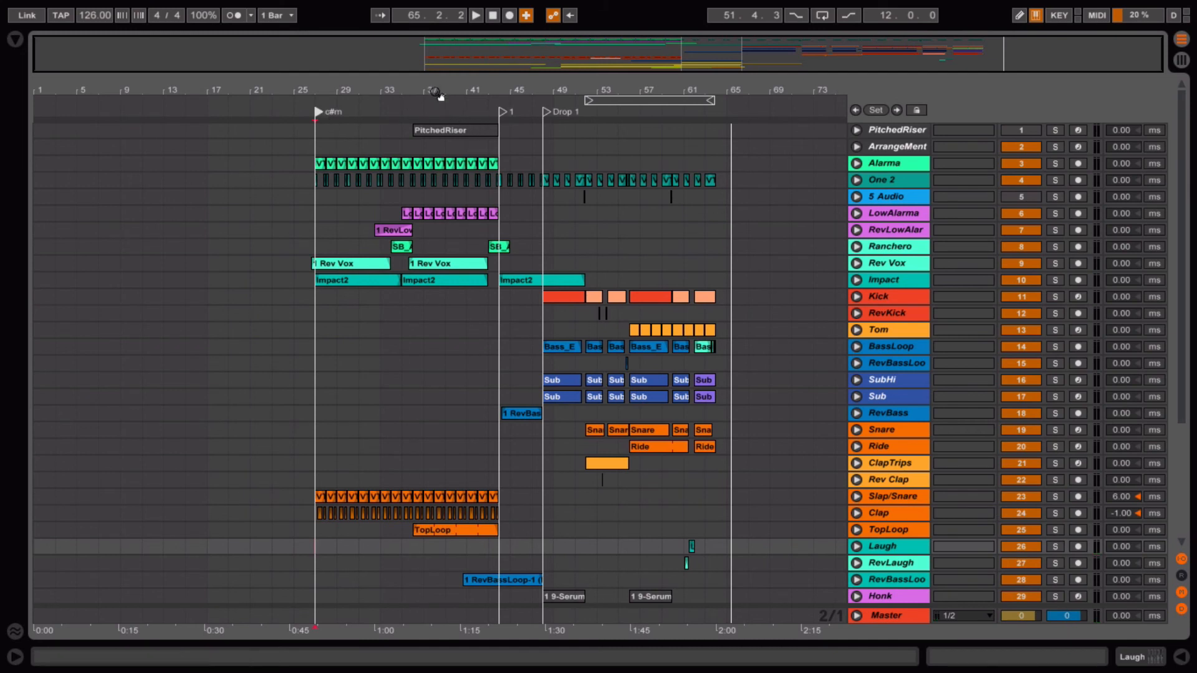
Step: Zoom in on the build-up section, solo the Alarma track and listen to its first vocal clip from bar 27
left_click_drag(438, 86, 524, 174)
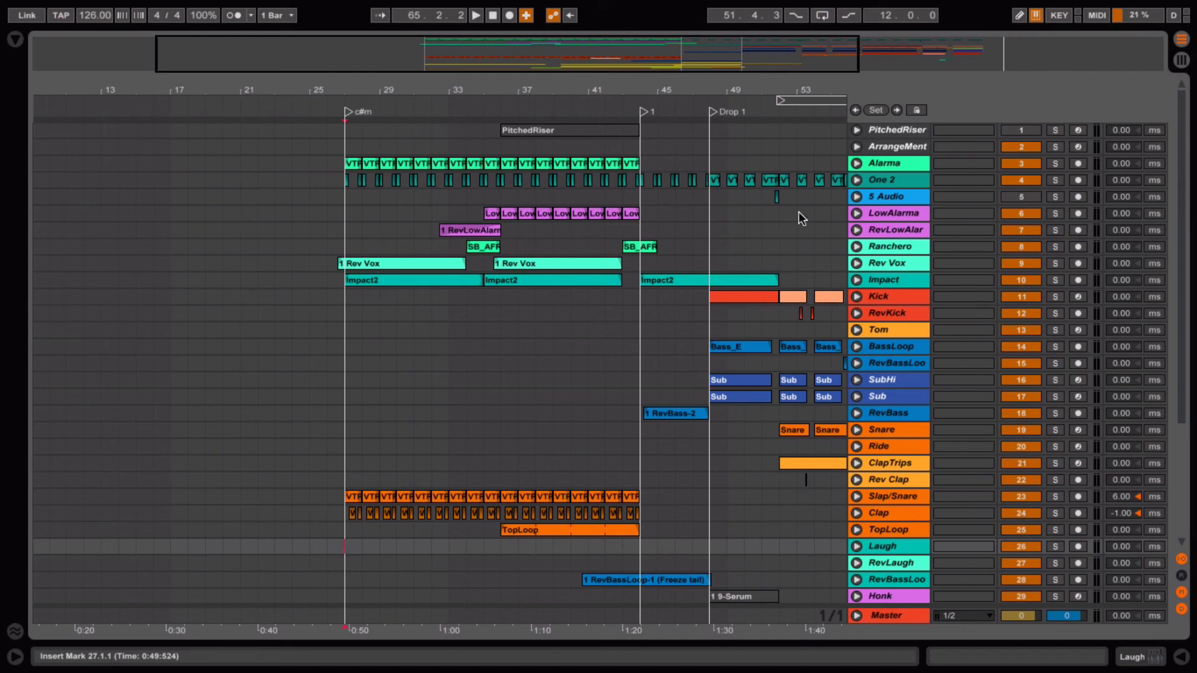
left_click(1055, 164)
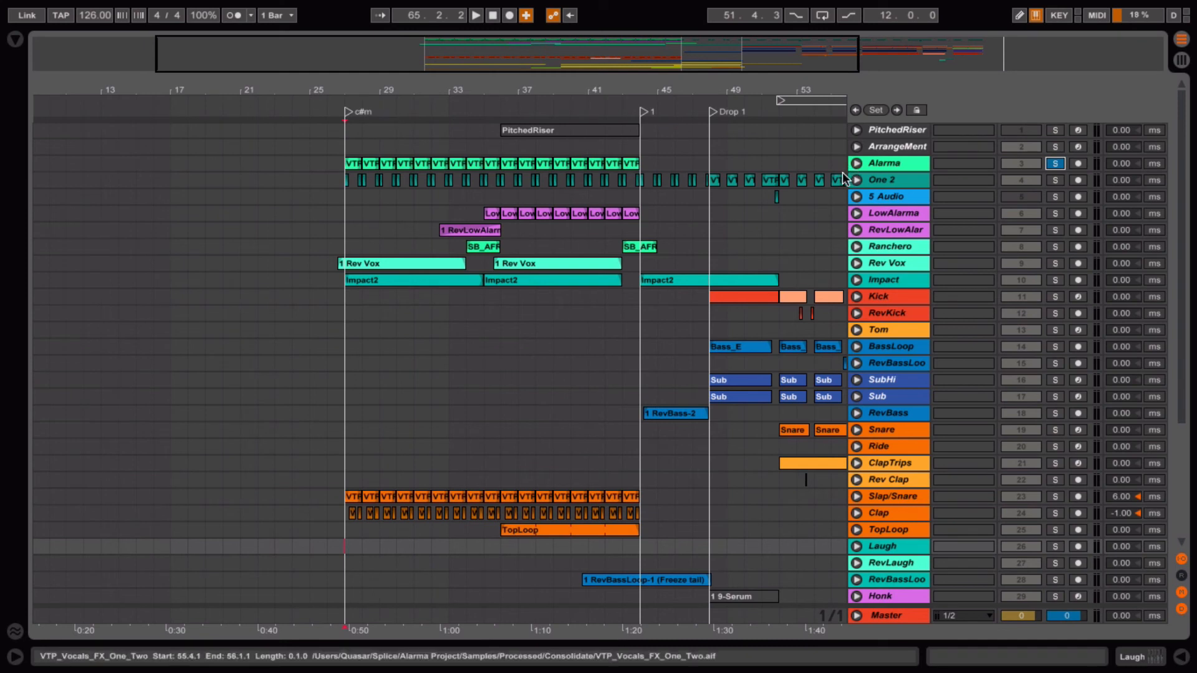
left_click(372, 167)
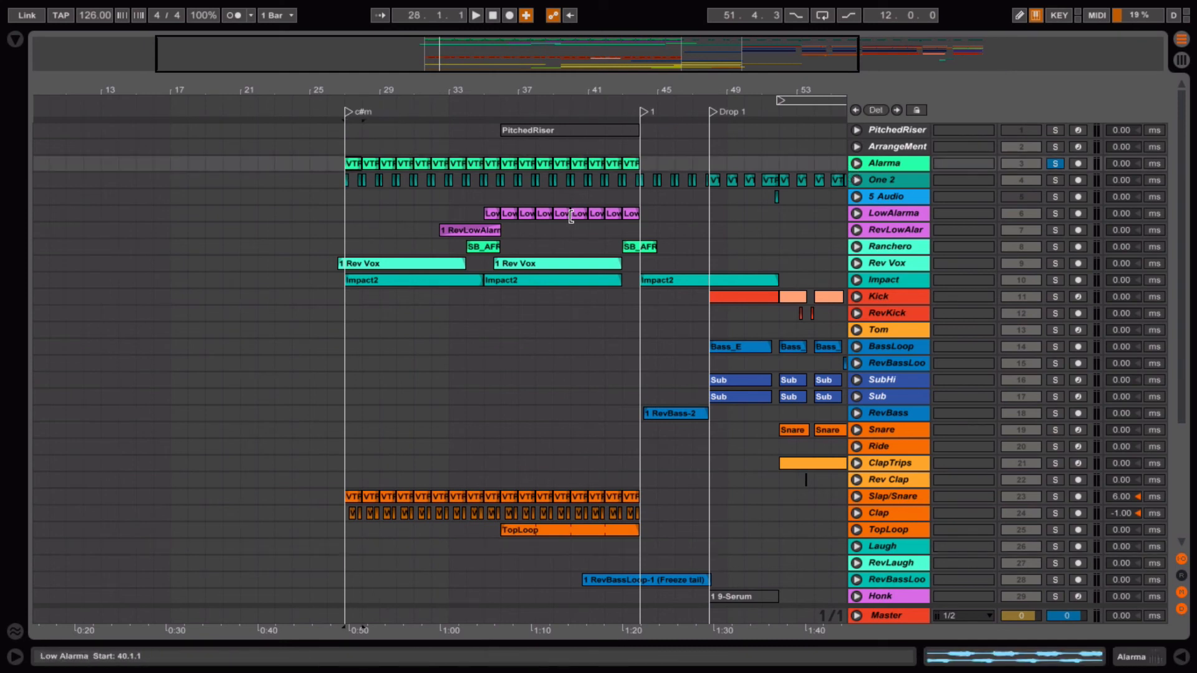
key("space")
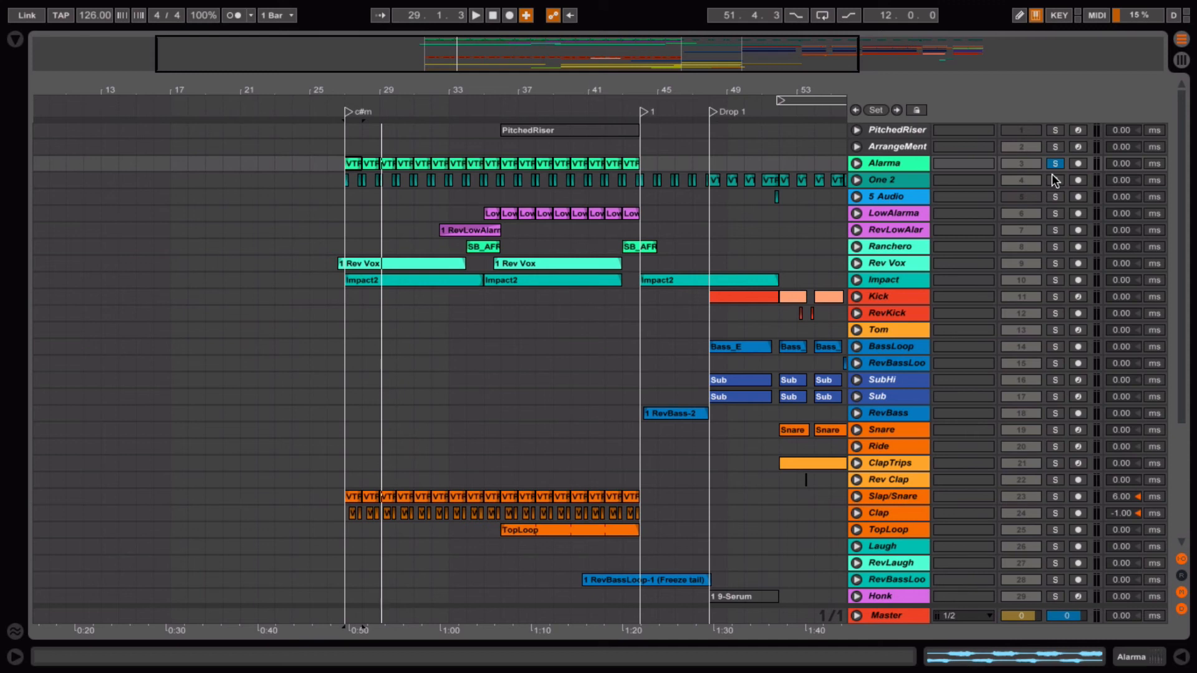
key("space")
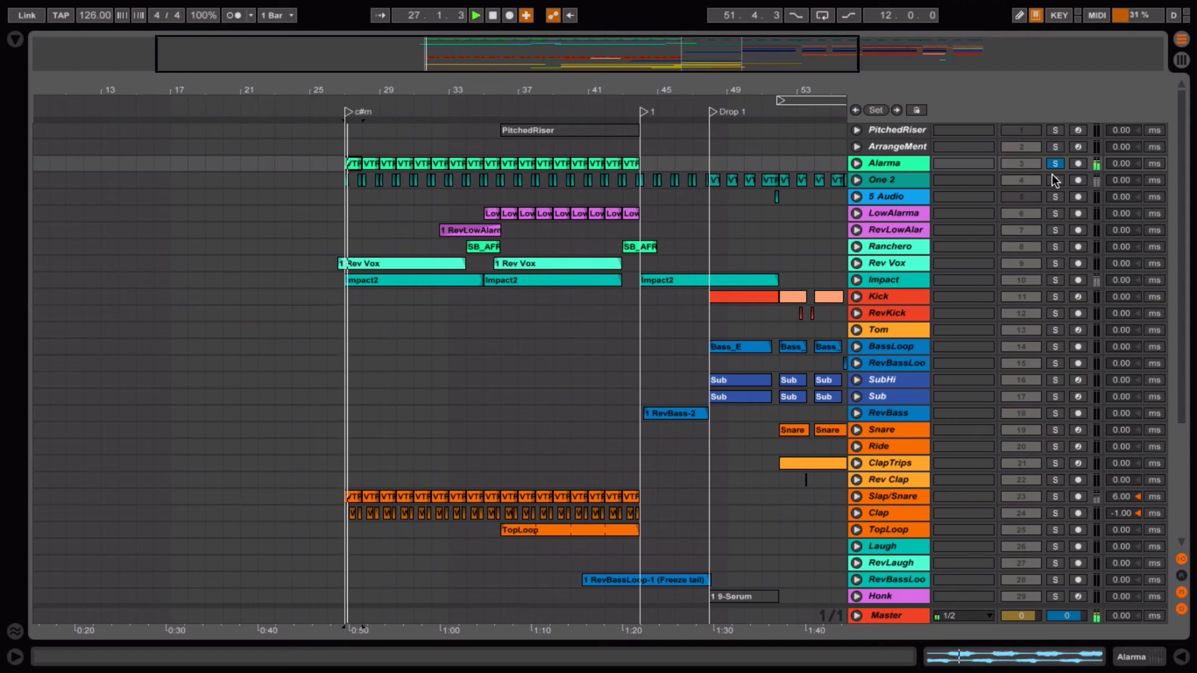
key("space")
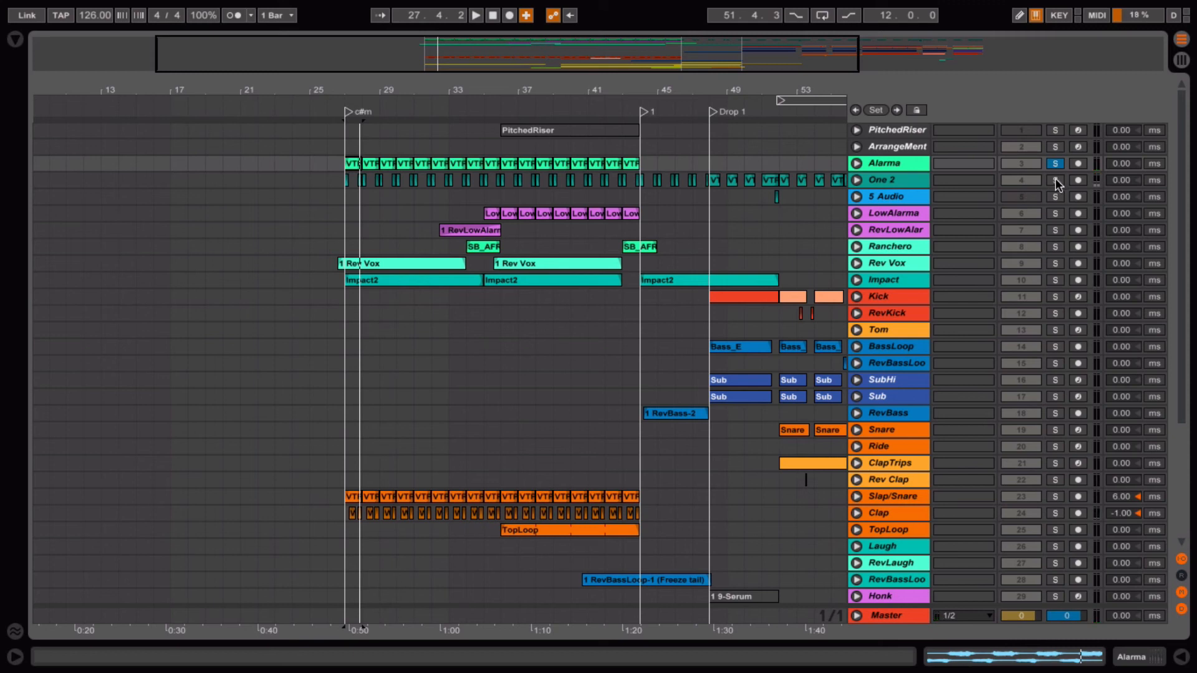
Step: Solo the One 2 track instead and audition it from bar 27
left_click(1056, 181)
key("space")
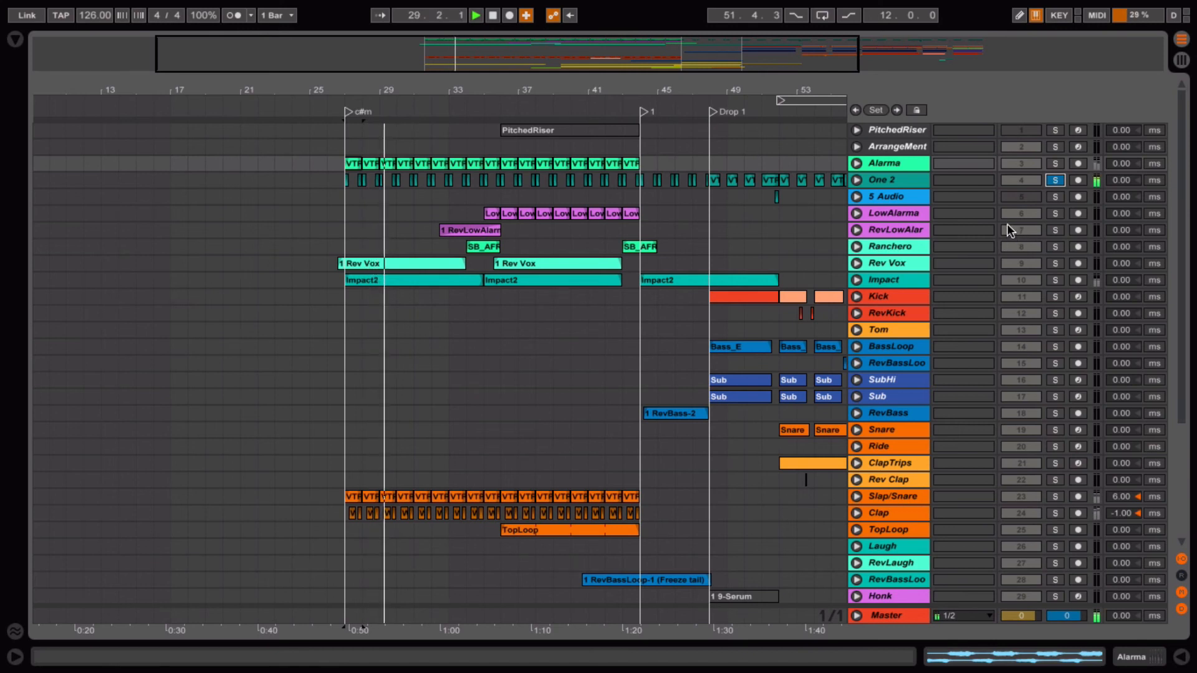
key("space")
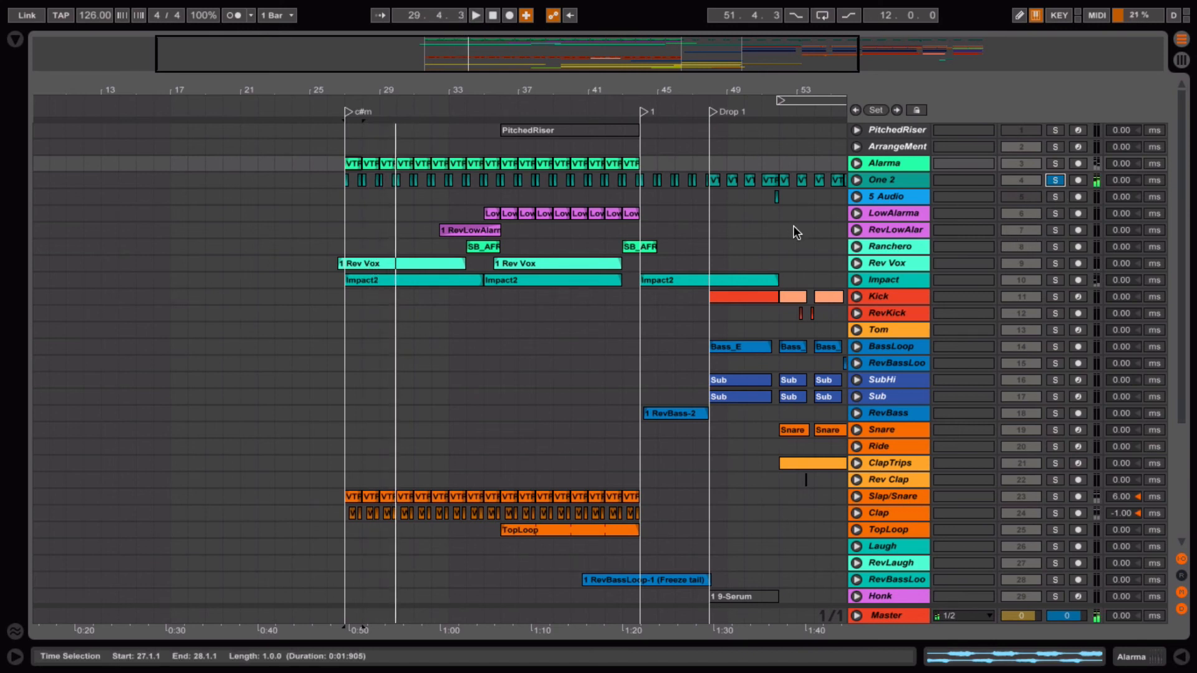
Step: Solo the LowAlarma track and audition it from its first clip at bar 35
left_click(495, 214)
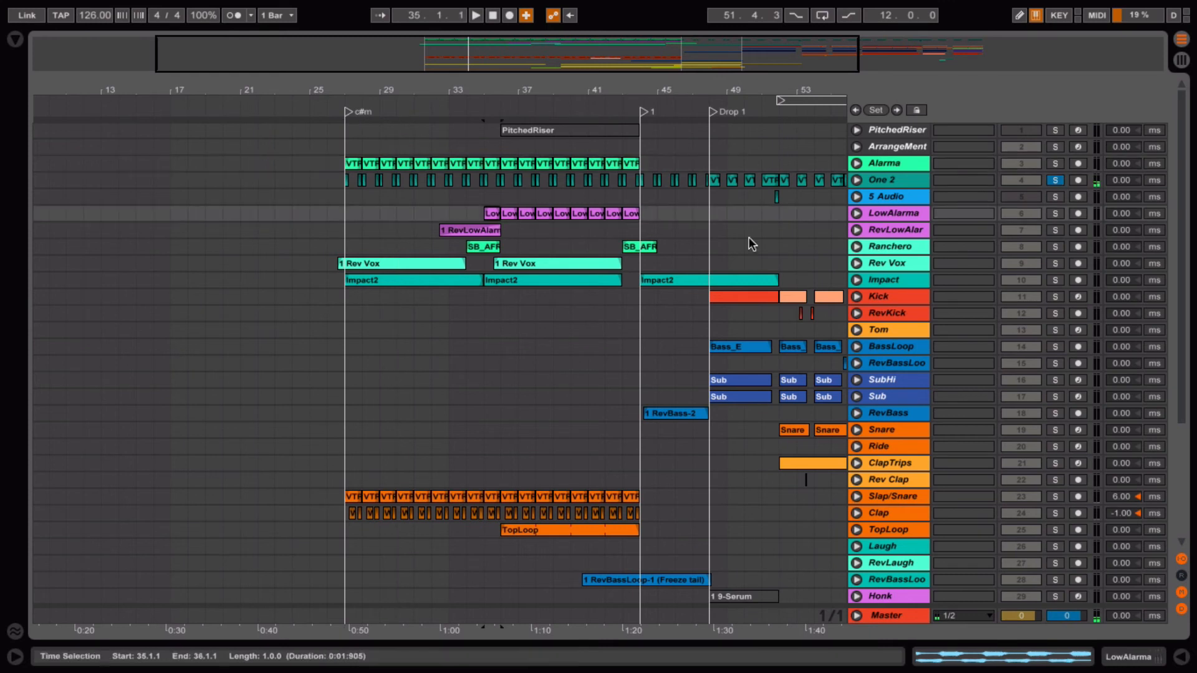
left_click(1054, 214)
key("space")
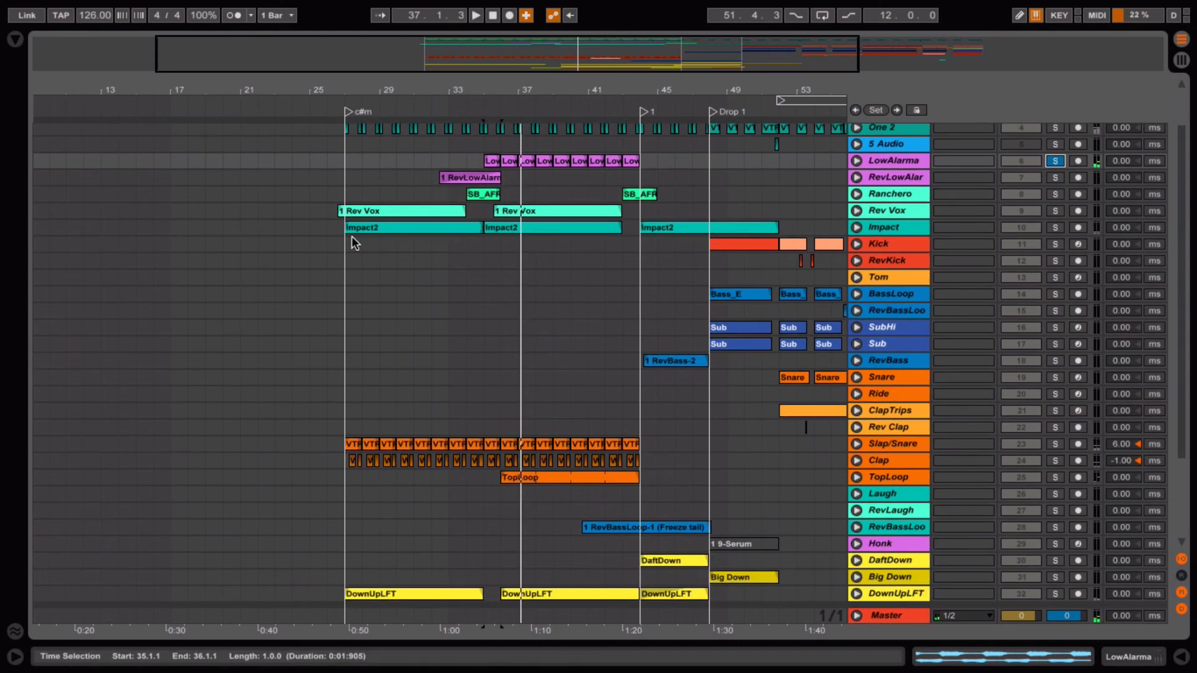
Step: Select the second Rev Vox clip and unfold the Rev Vox and Ranchero tracks to show their waveforms
left_click(579, 211)
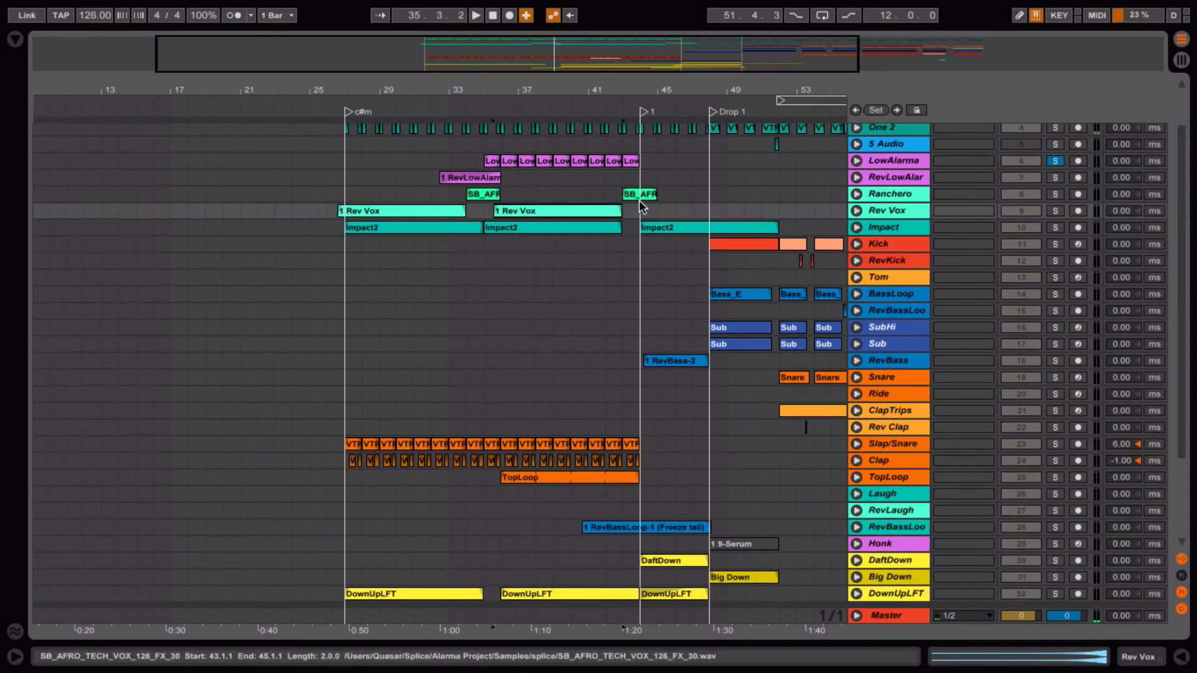
left_click(857, 211)
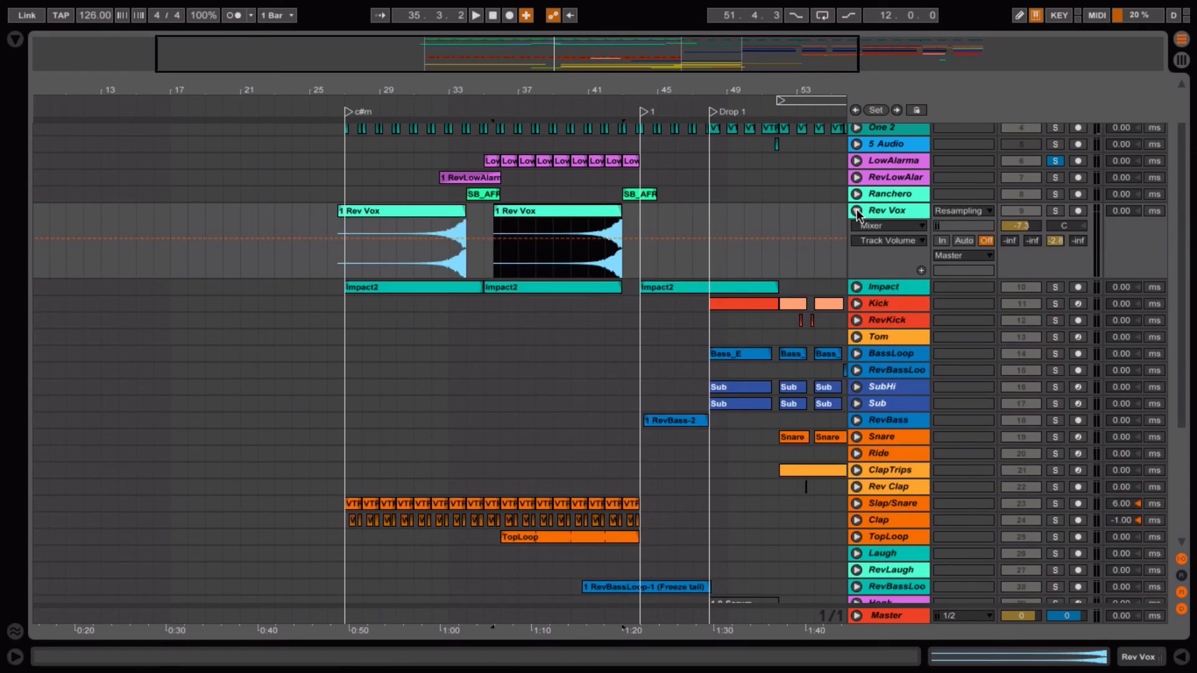
left_click(856, 194)
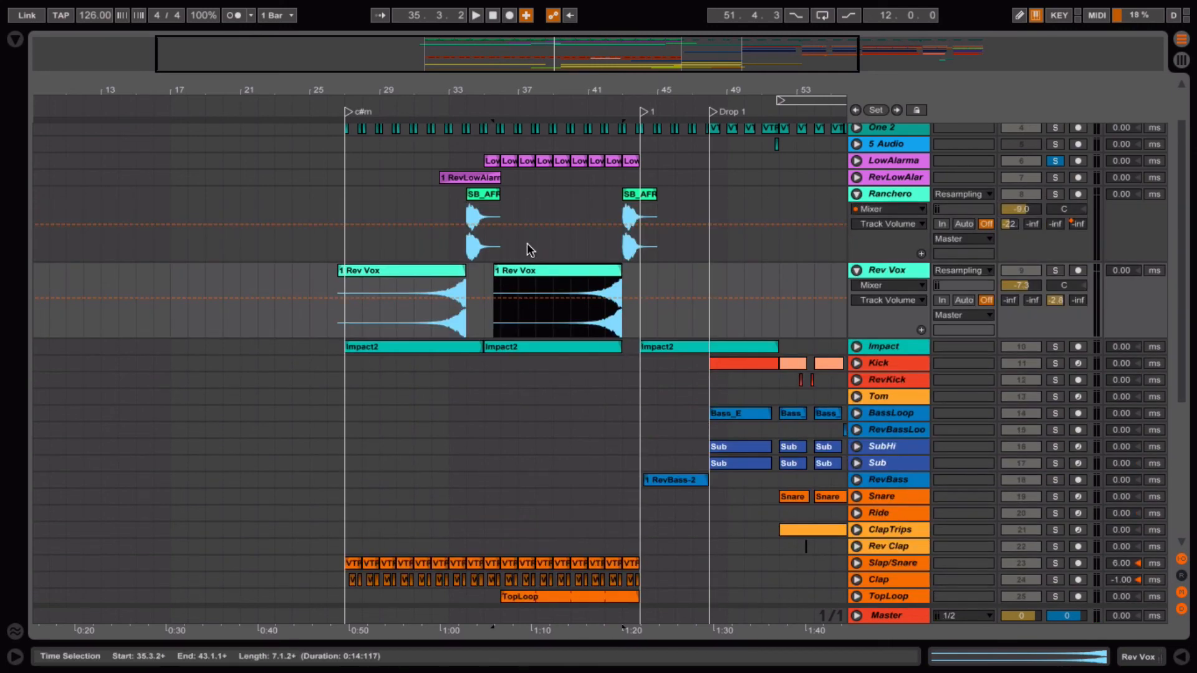
Step: Solo the Ranchero and Rev Vox tracks together and listen to them from bar 42
left_click(605, 290)
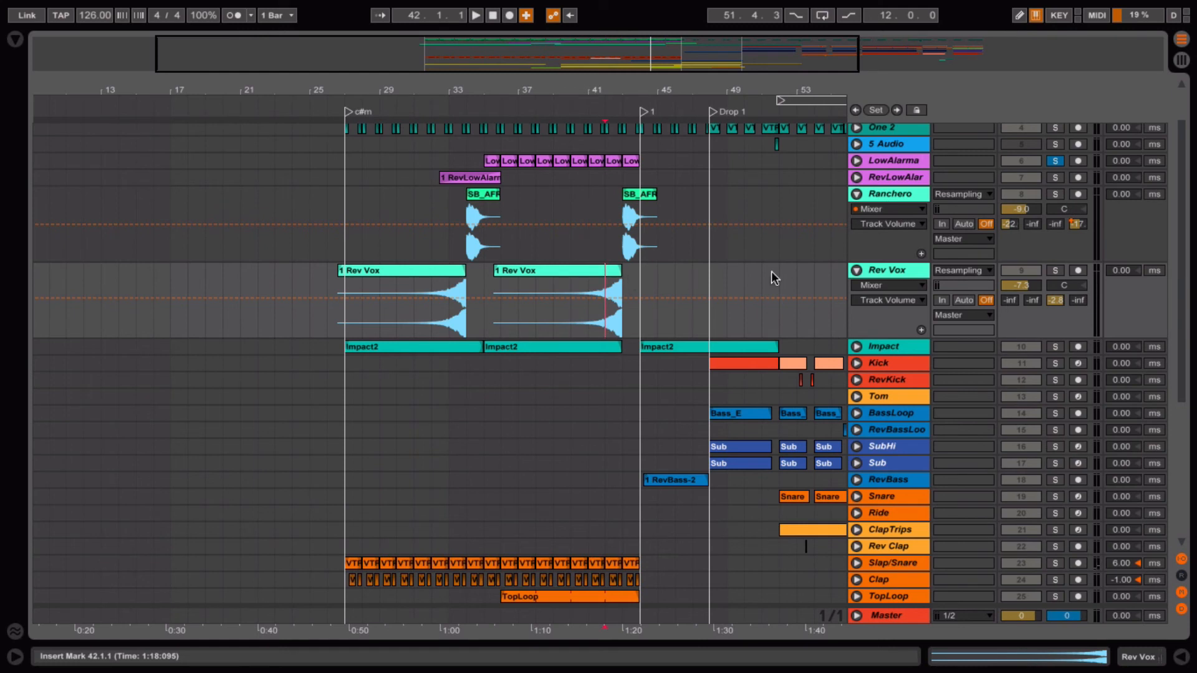
left_click(1055, 194)
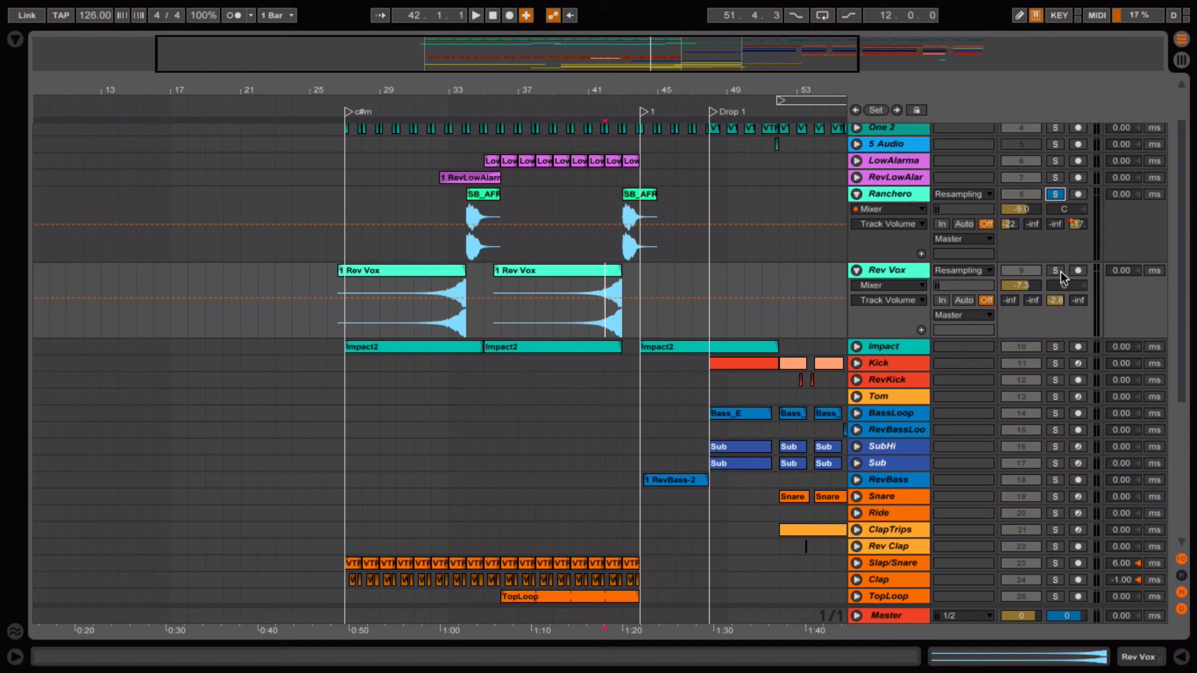
left_click(1059, 271)
key("space")
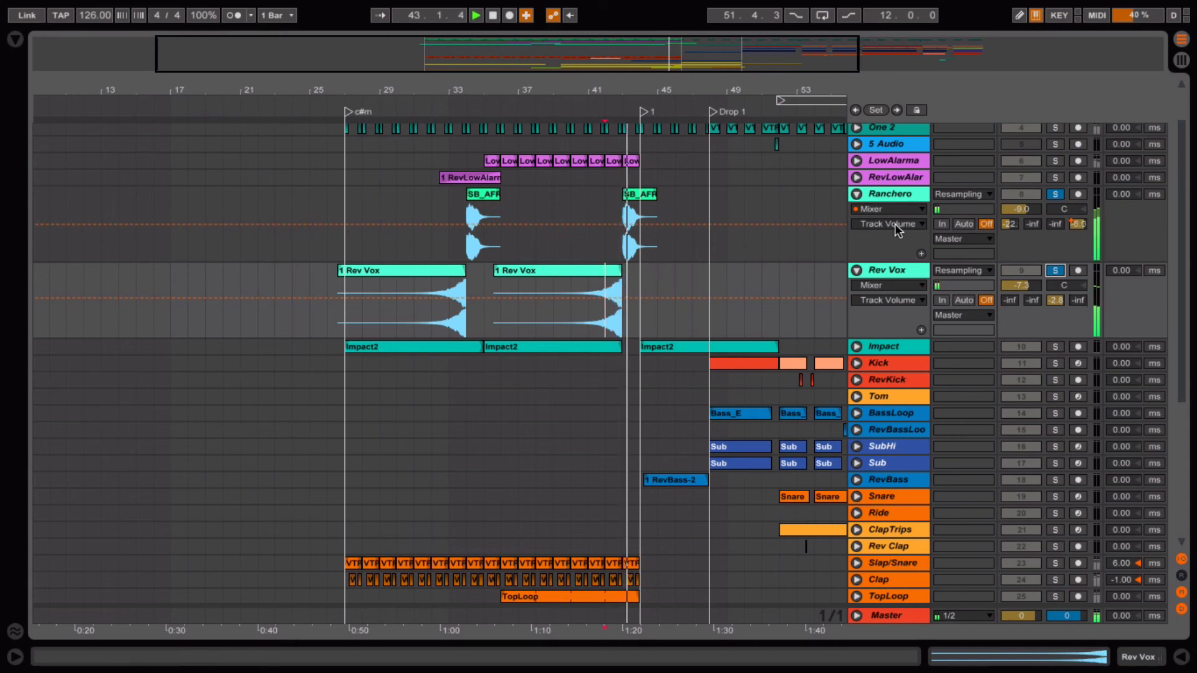
key("space")
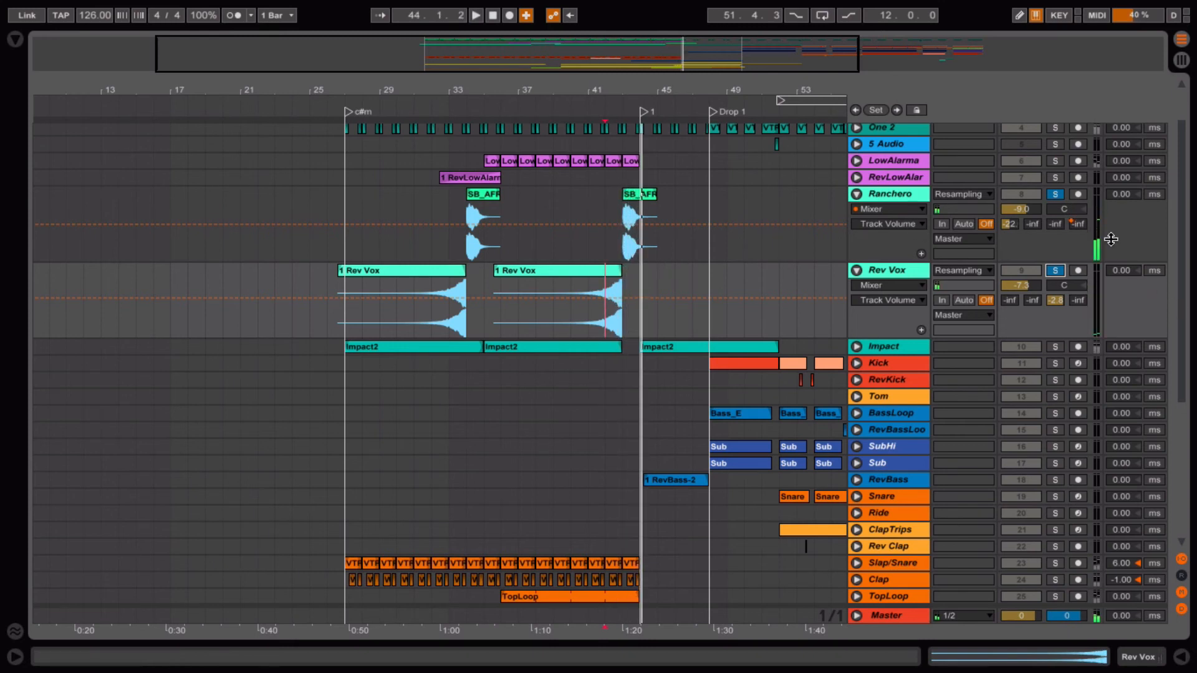
Step: Clear the track solos and play the full mix from bar 38 for a short stretch
left_click(1055, 194)
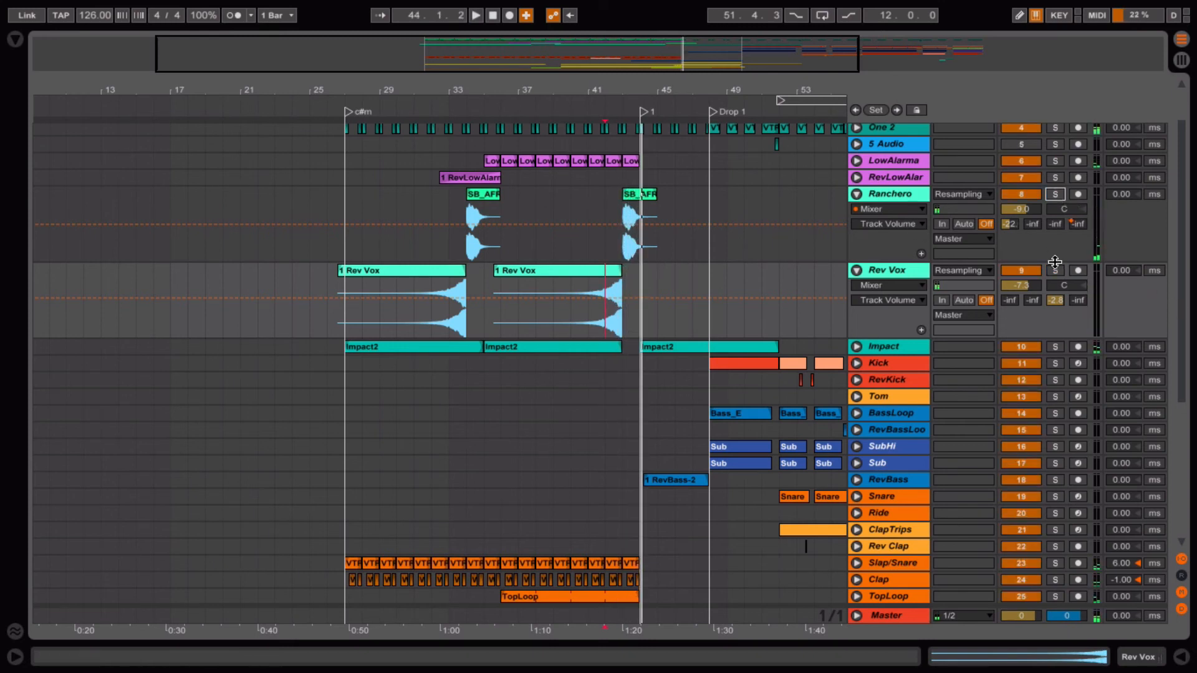
left_click(536, 203)
scroll(623, 274, "down", 2)
scroll(649, 299, "up", 4)
key("space")
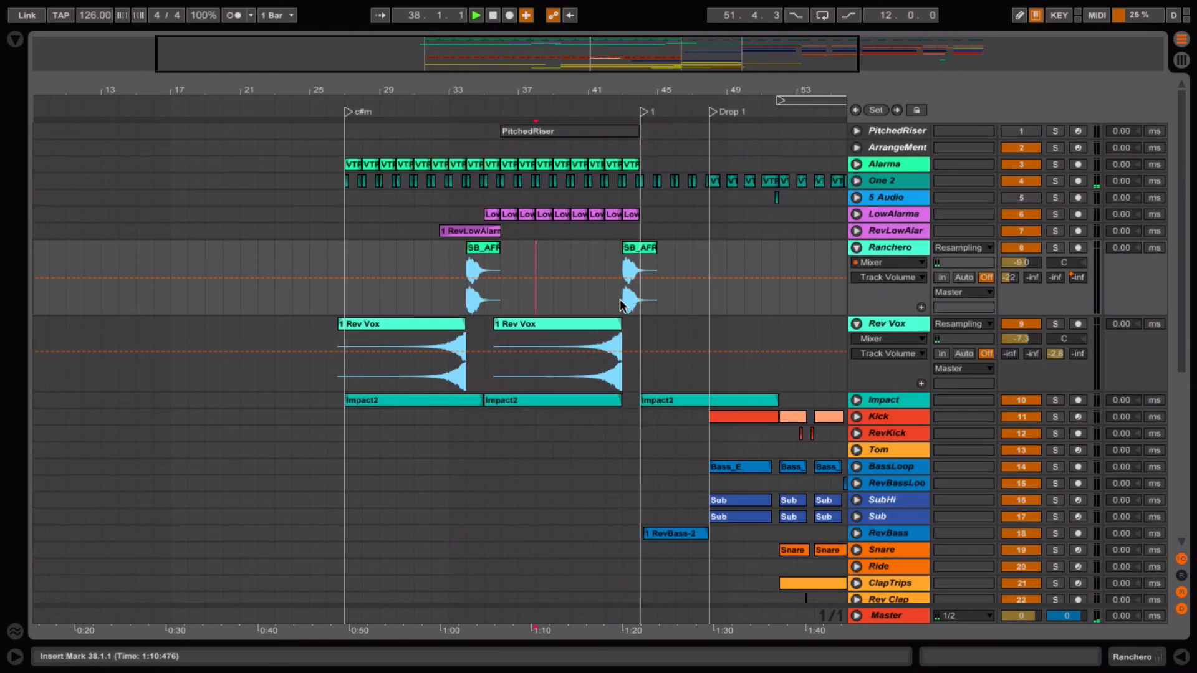
scroll(618, 299, "down", 3)
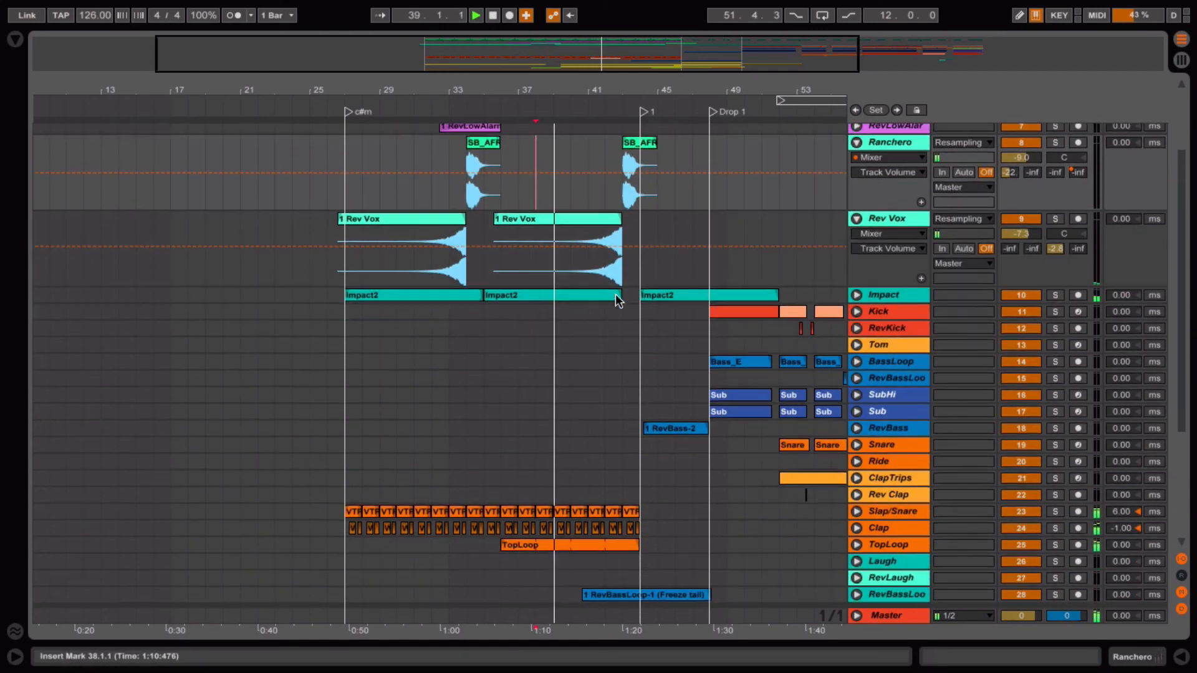
scroll(615, 293, "down", 2)
key("space")
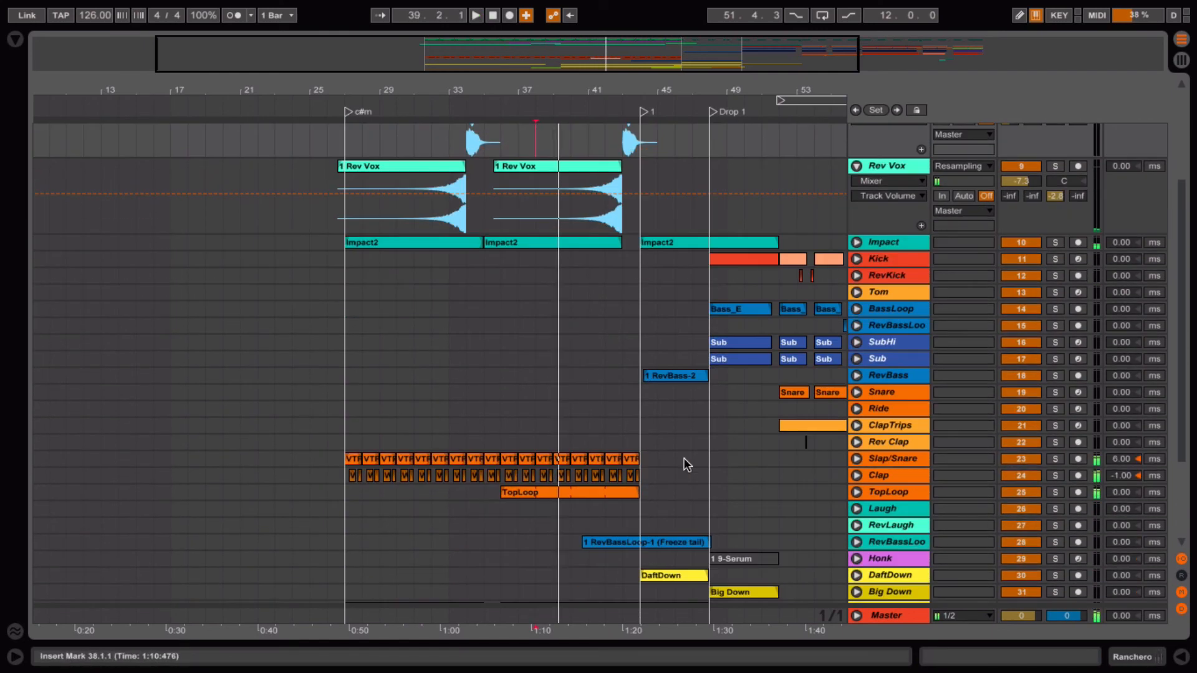
Step: Solo the Slap/Snare track, play from its first clip at bar 27, and add the Clap track to the solo
left_click(1053, 459)
left_click(349, 463)
key("space")
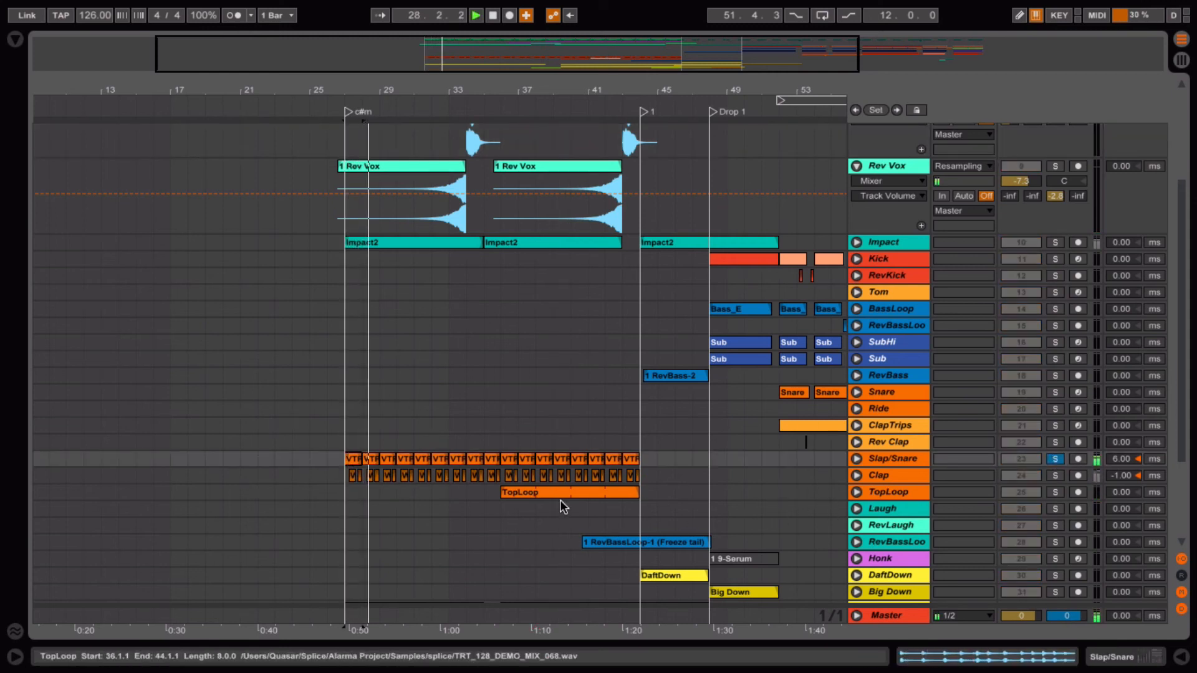
left_click(1055, 476)
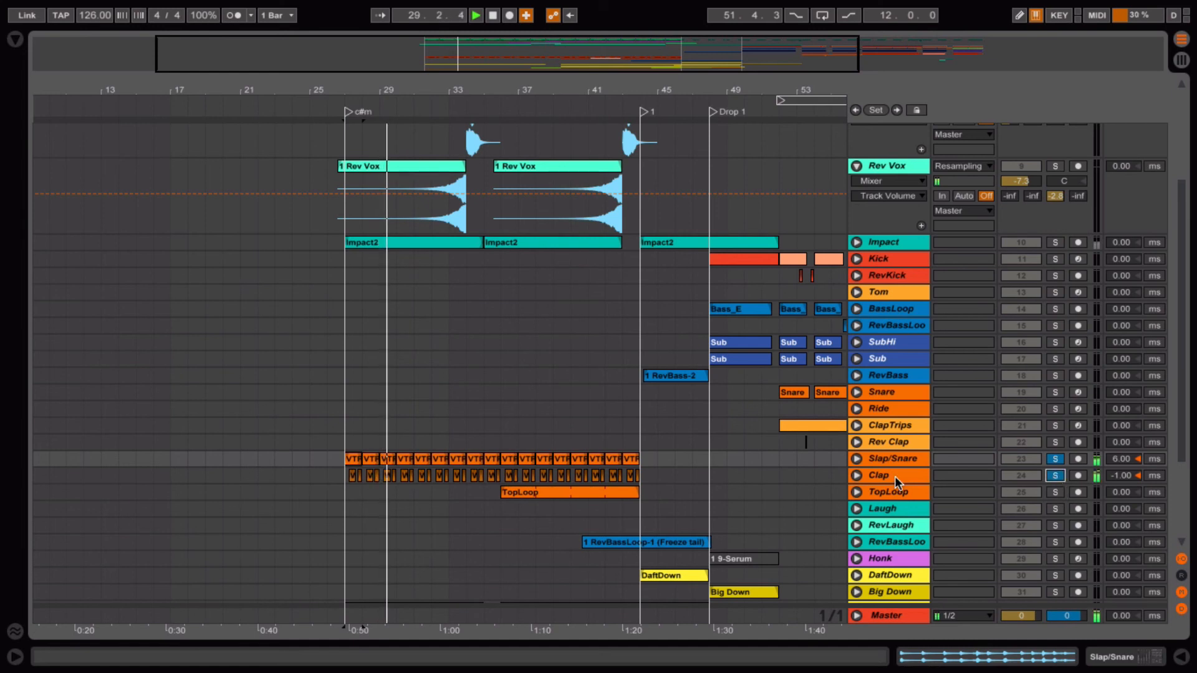
Step: Add the TopLoop track to the soloed percussion and play from the start of its clip at bar 36
scroll(694, 339, "down", 2)
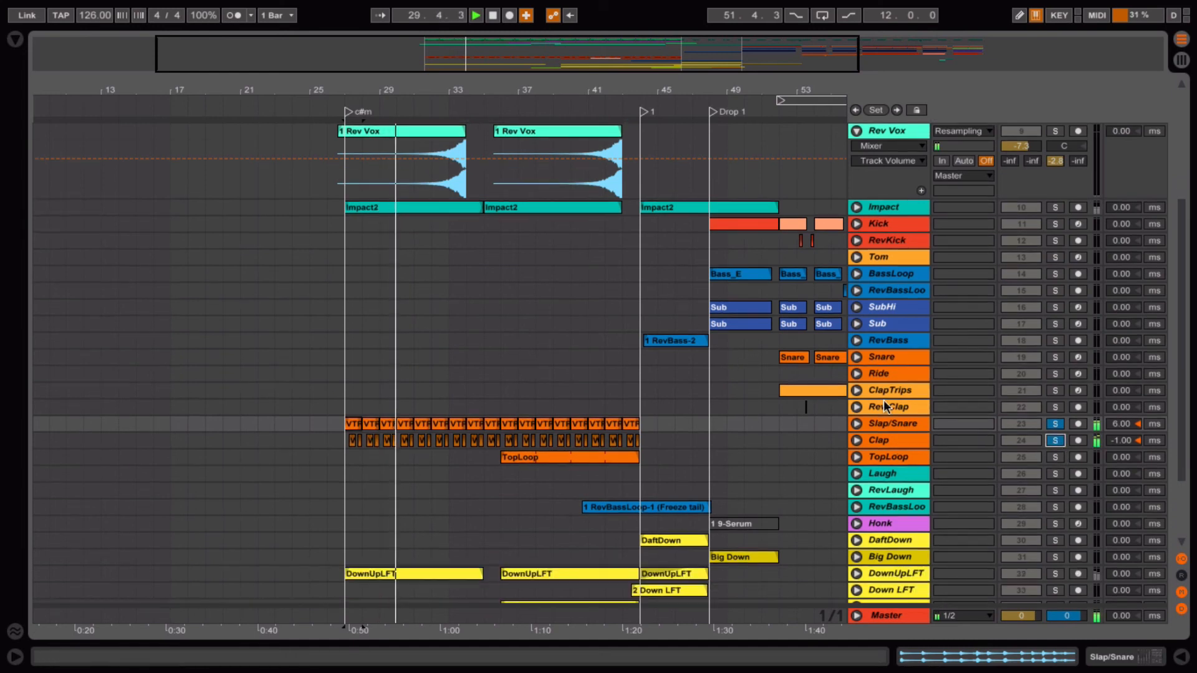
left_click(1055, 458)
scroll(586, 417, "down", 4)
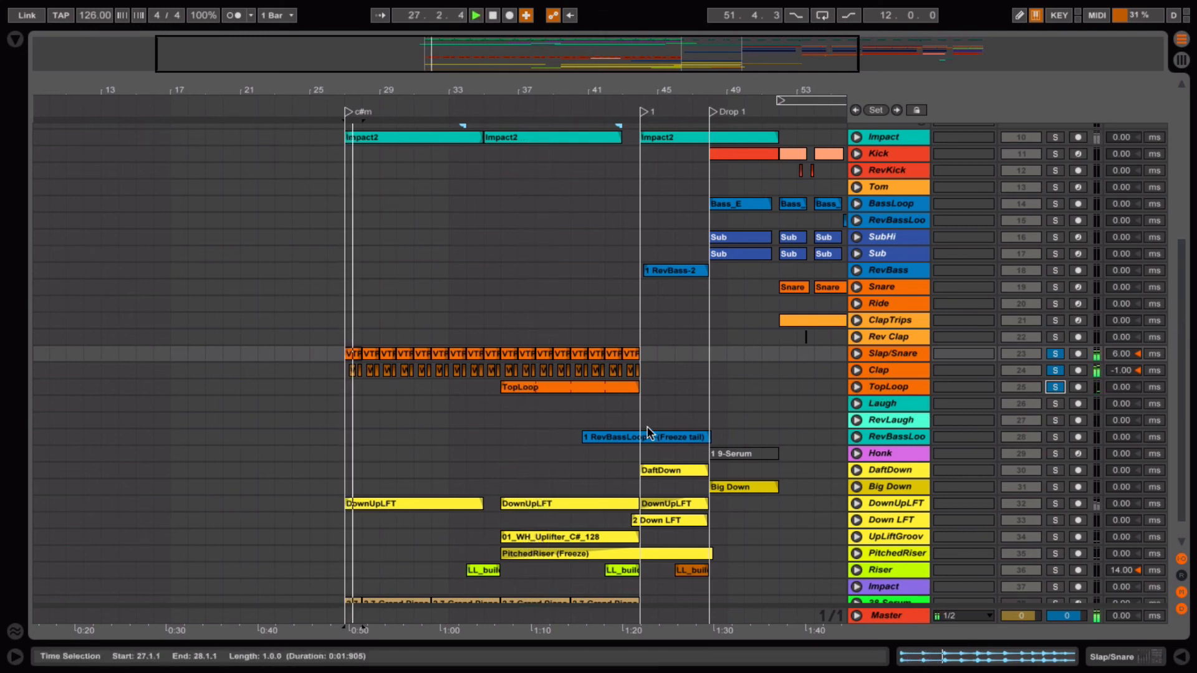
left_click(525, 387)
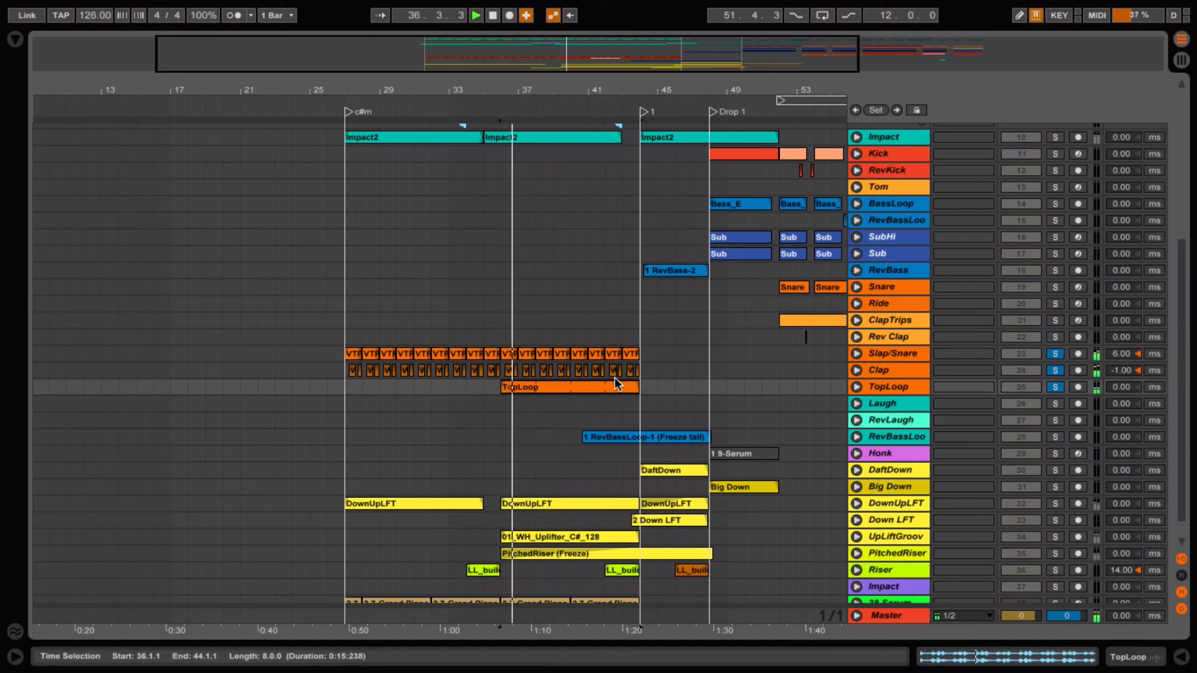
Step: Solo the yellow frozen PitchedRiser track briefly during playback, then unsolo it to hear the full mix
scroll(617, 370, "down", 2)
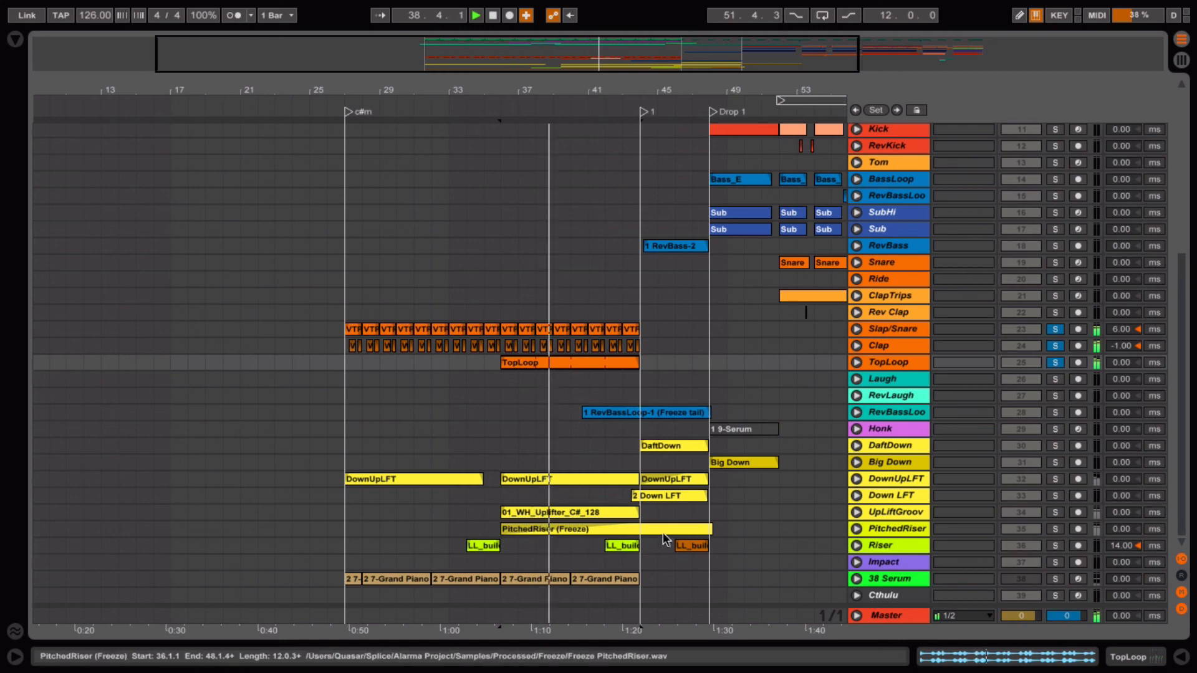
left_click(1054, 530)
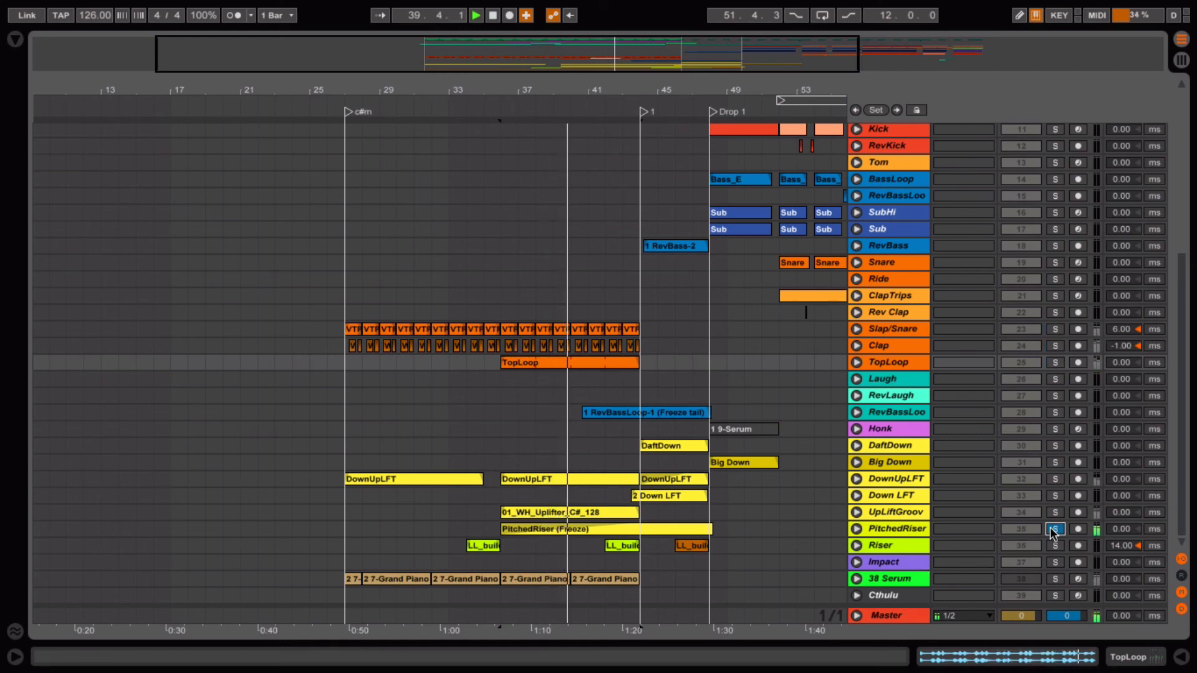
left_click(1055, 529)
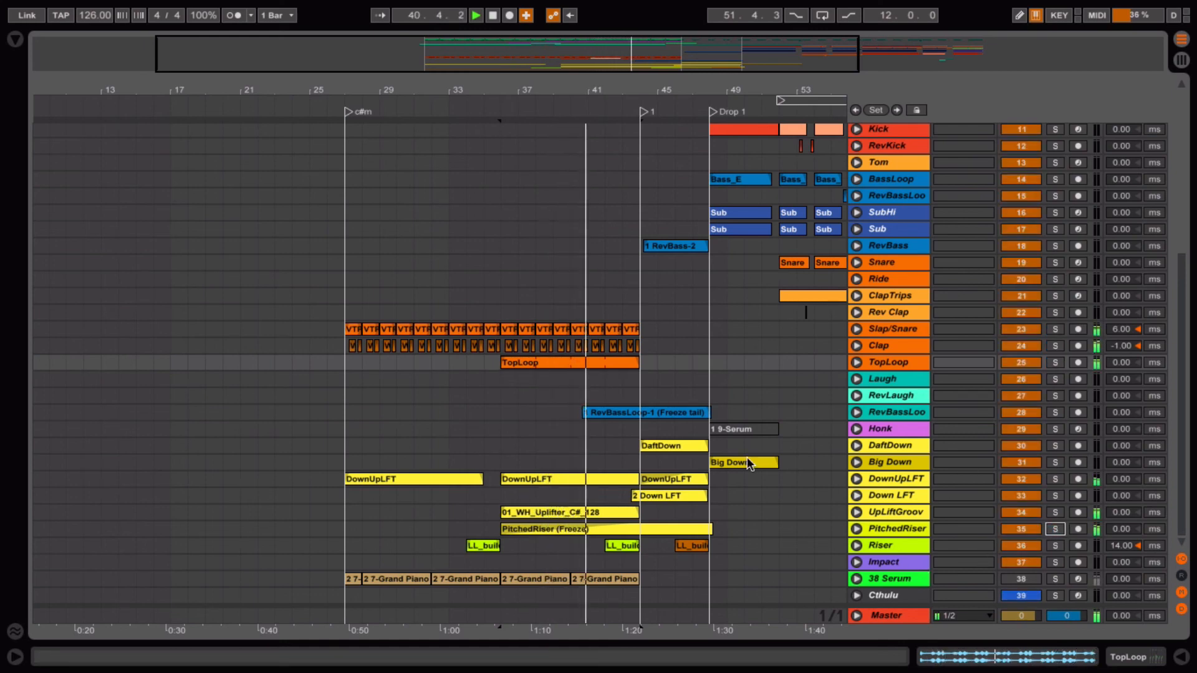
Step: Stop playback and fold the Ranchero and Rev Vox tracks back to compact height
scroll(550, 318, "up", 10)
scroll(541, 316, "up", 6)
scroll(533, 305, "down", 15)
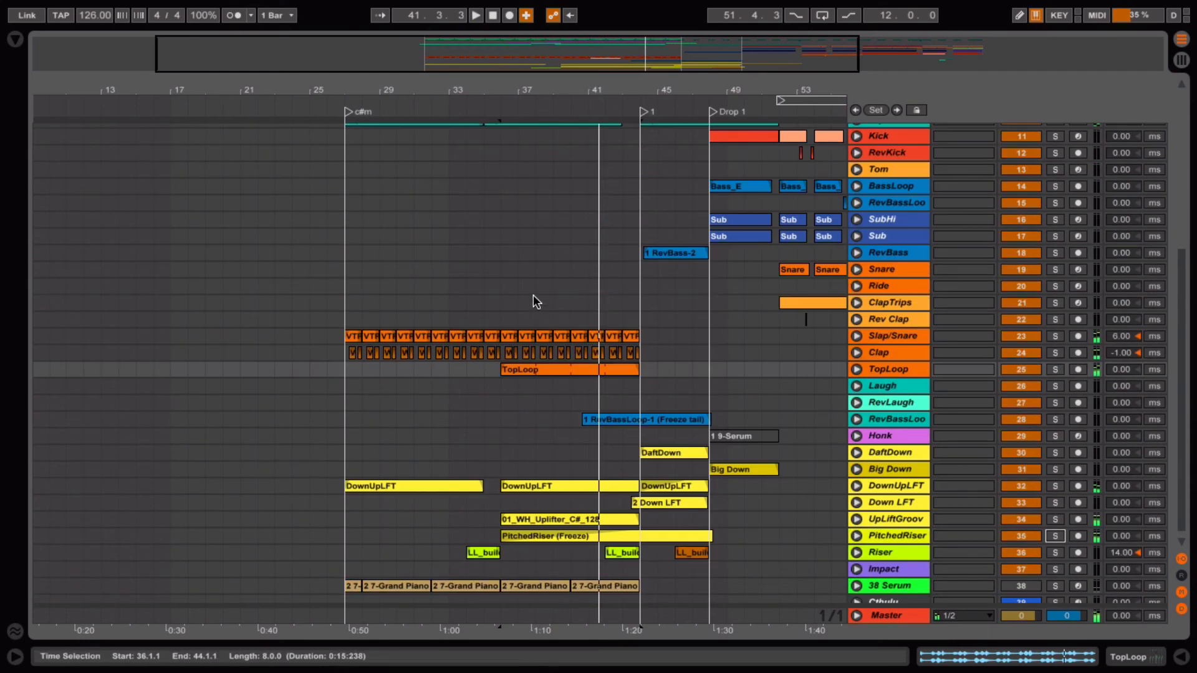
scroll(536, 309, "up", 15)
left_click(856, 247)
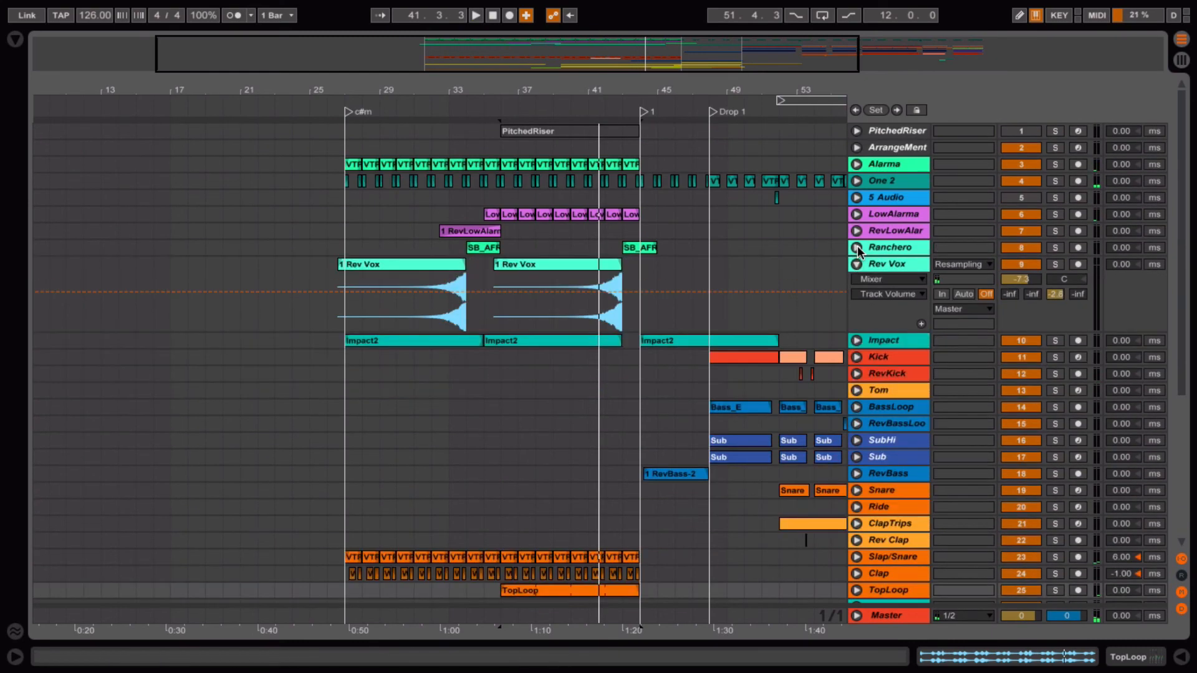
left_click(856, 262)
scroll(835, 405, "down", 10)
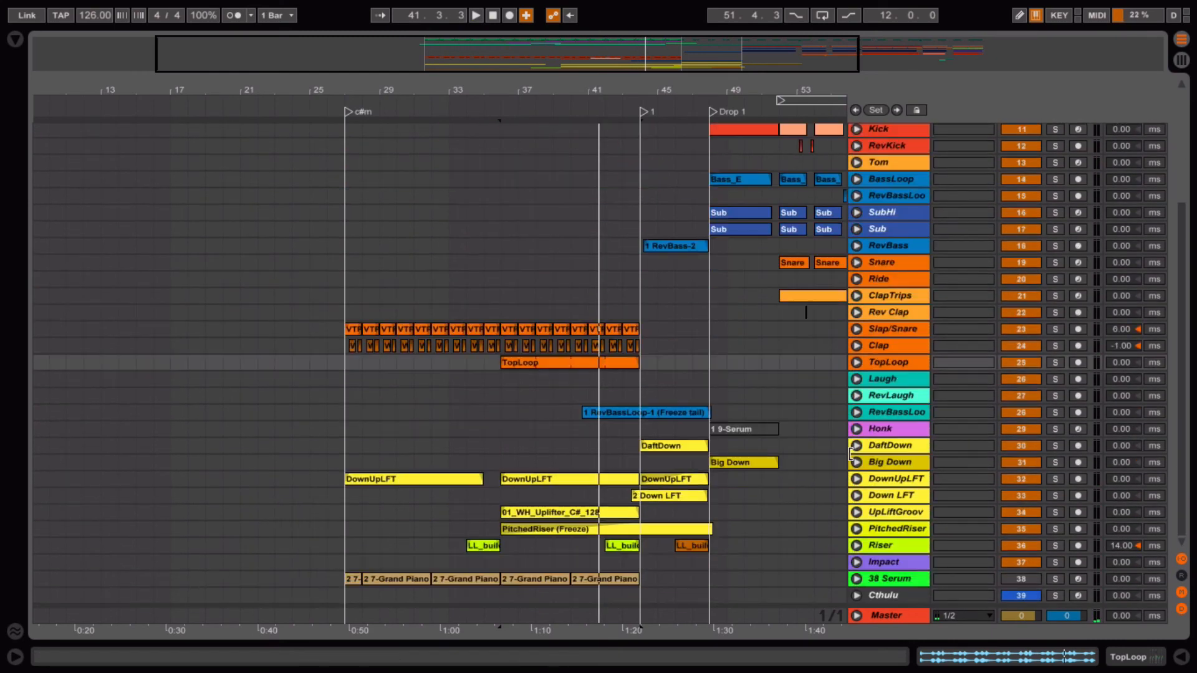
Step: Play the full mix from about bar 41 through the end of the build-up and stop at marker 1
scroll(785, 430, "up", 10)
key("space")
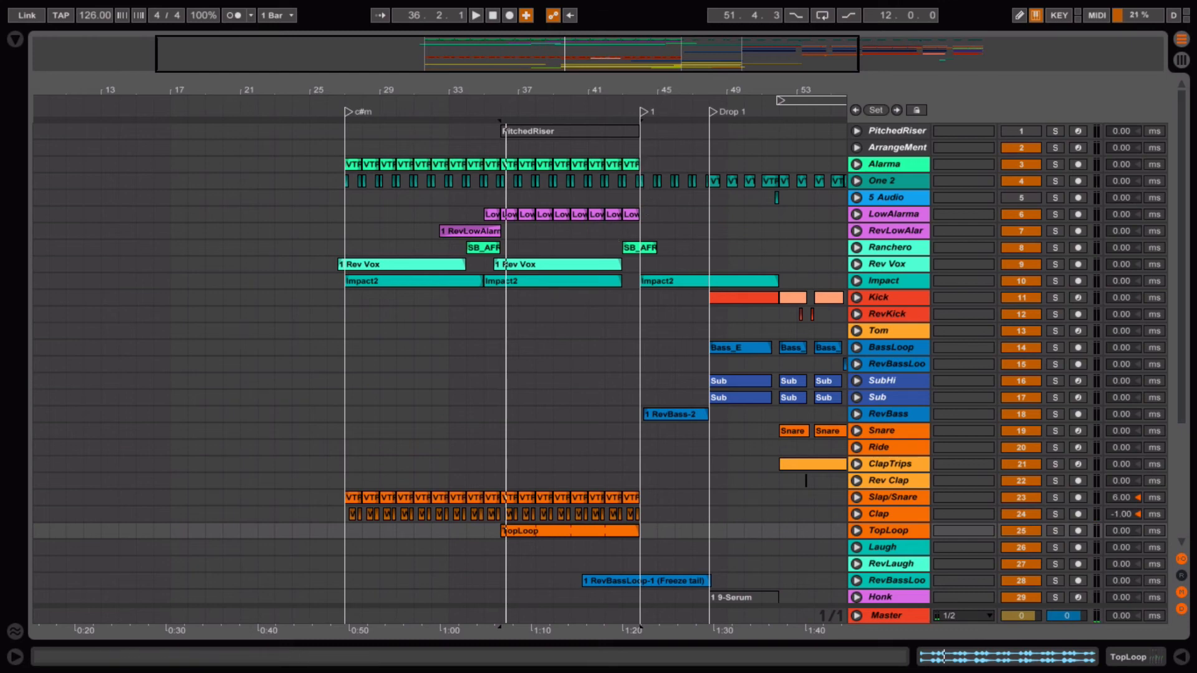
left_click_drag(670, 91, 509, 118)
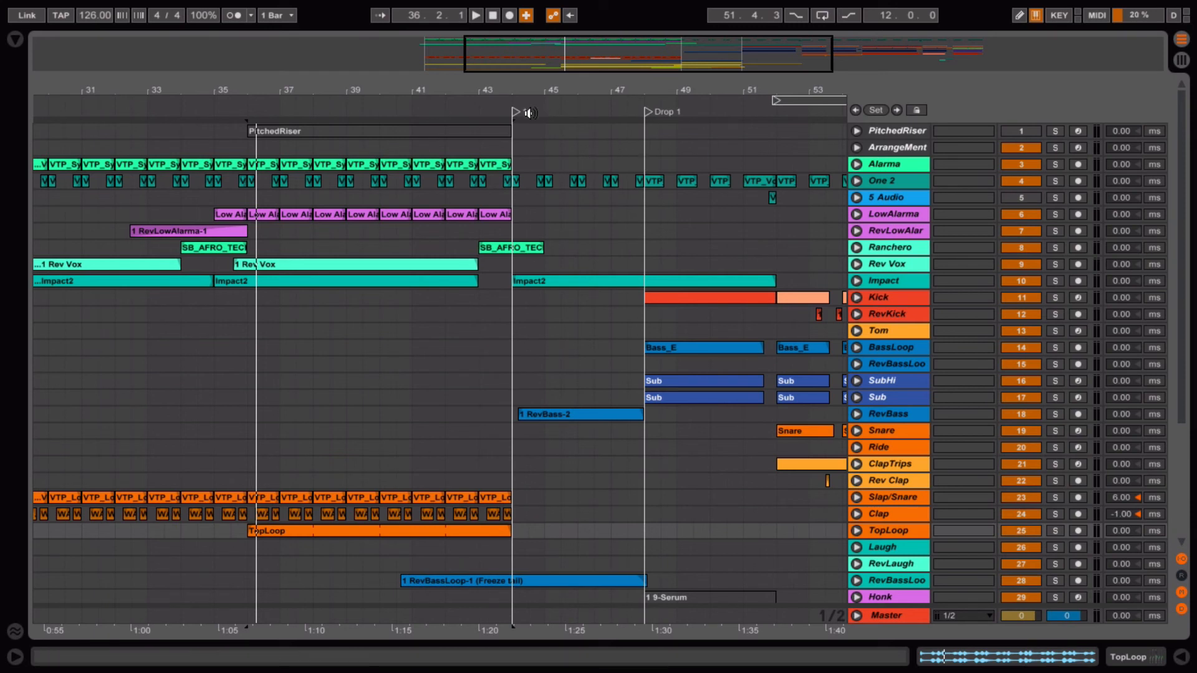
left_click(439, 109)
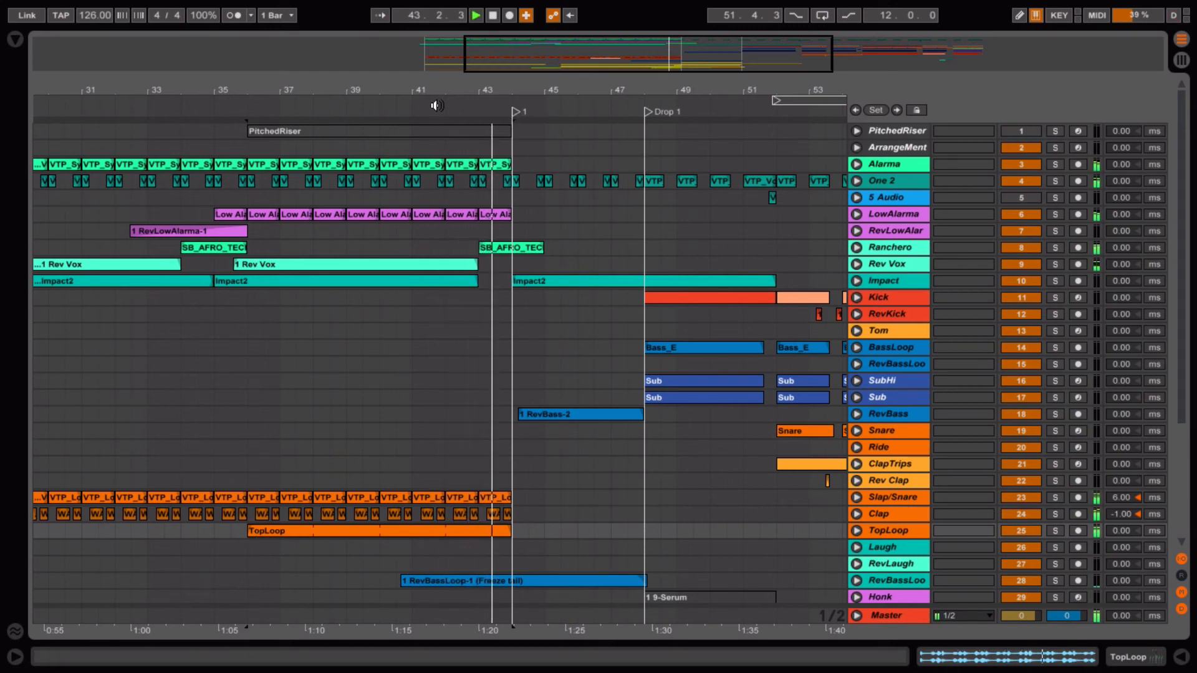
key("space")
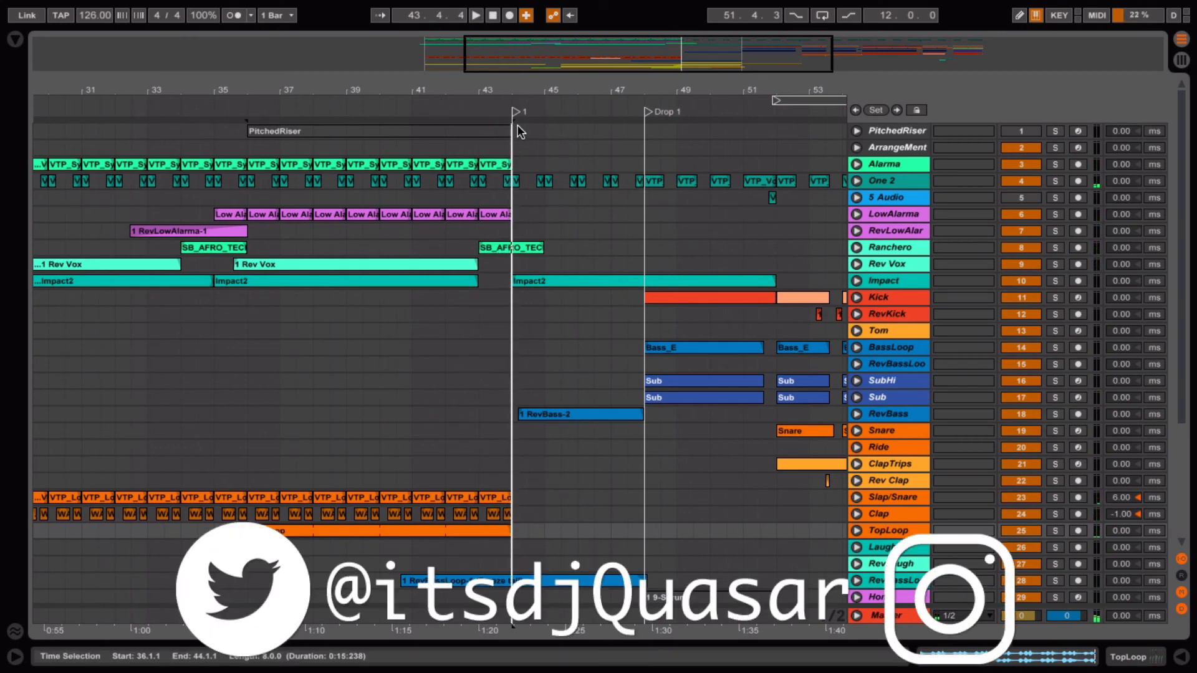
Step: Loop the four bars from marker 1 to Drop 1 and delete that time from the arrangement
left_click_drag(512, 128, 638, 151)
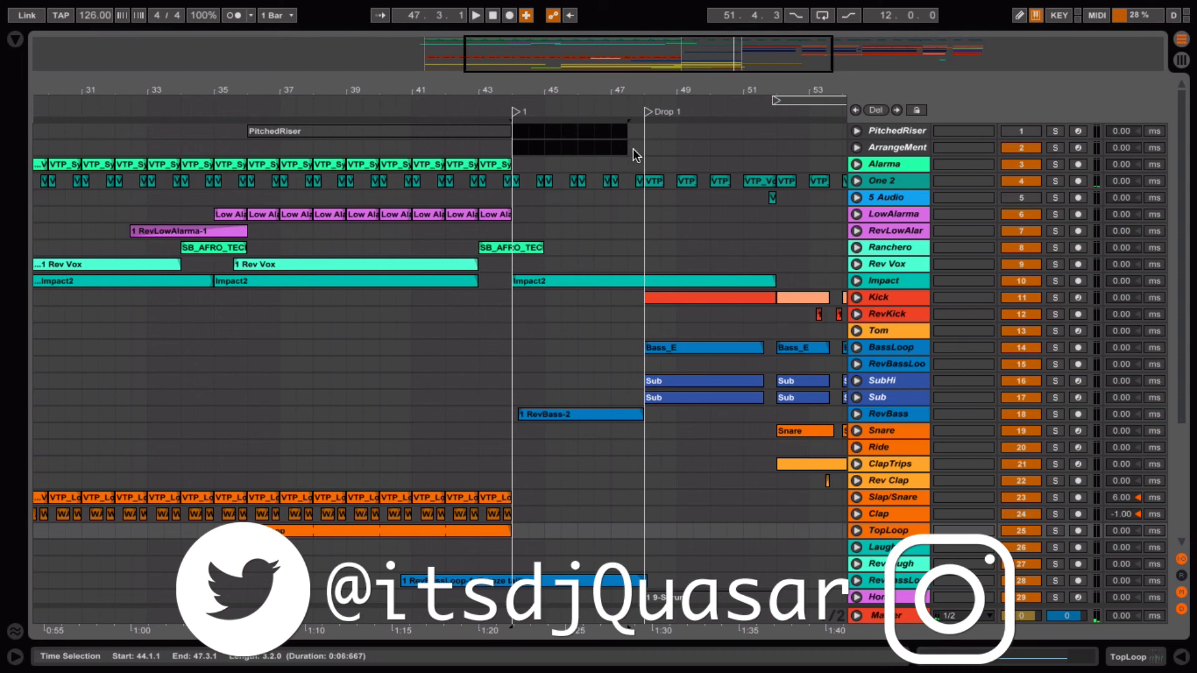
key("ctrl+l")
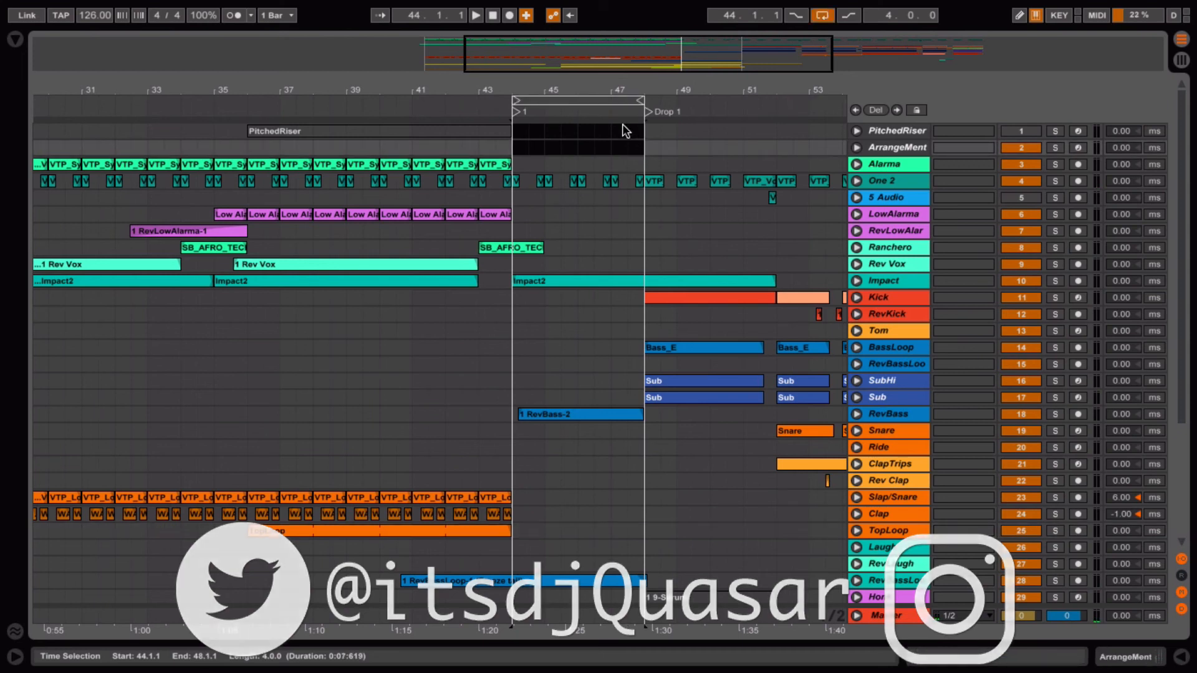
right_click(608, 103)
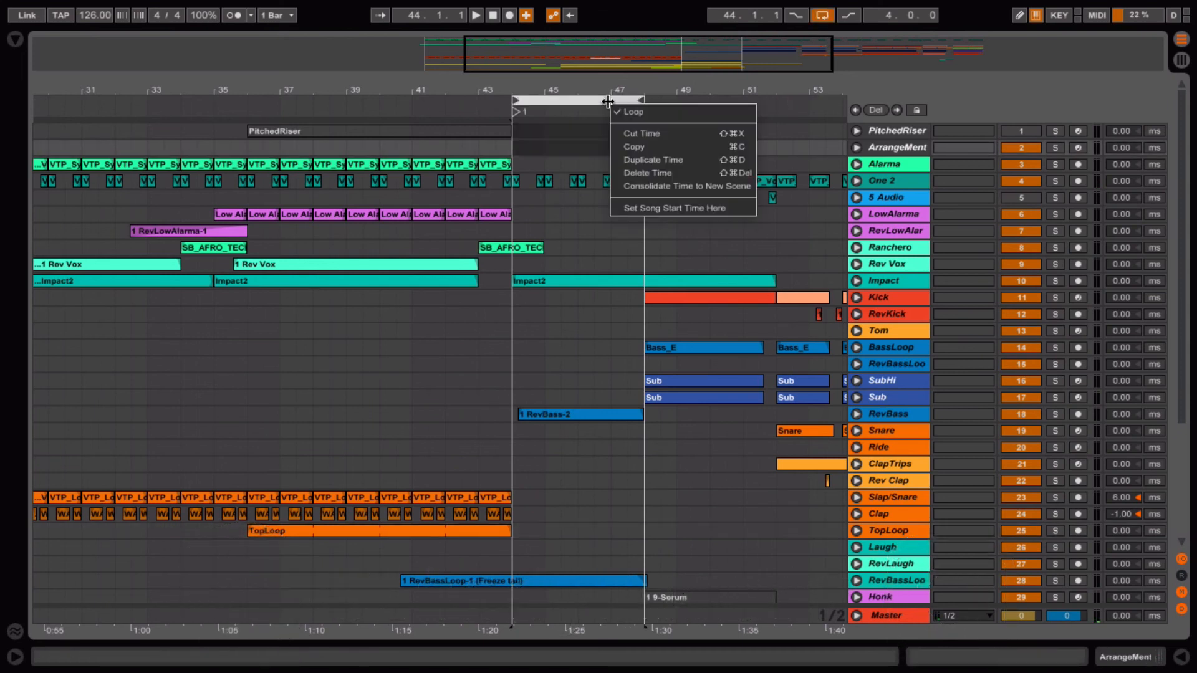
left_click(652, 175)
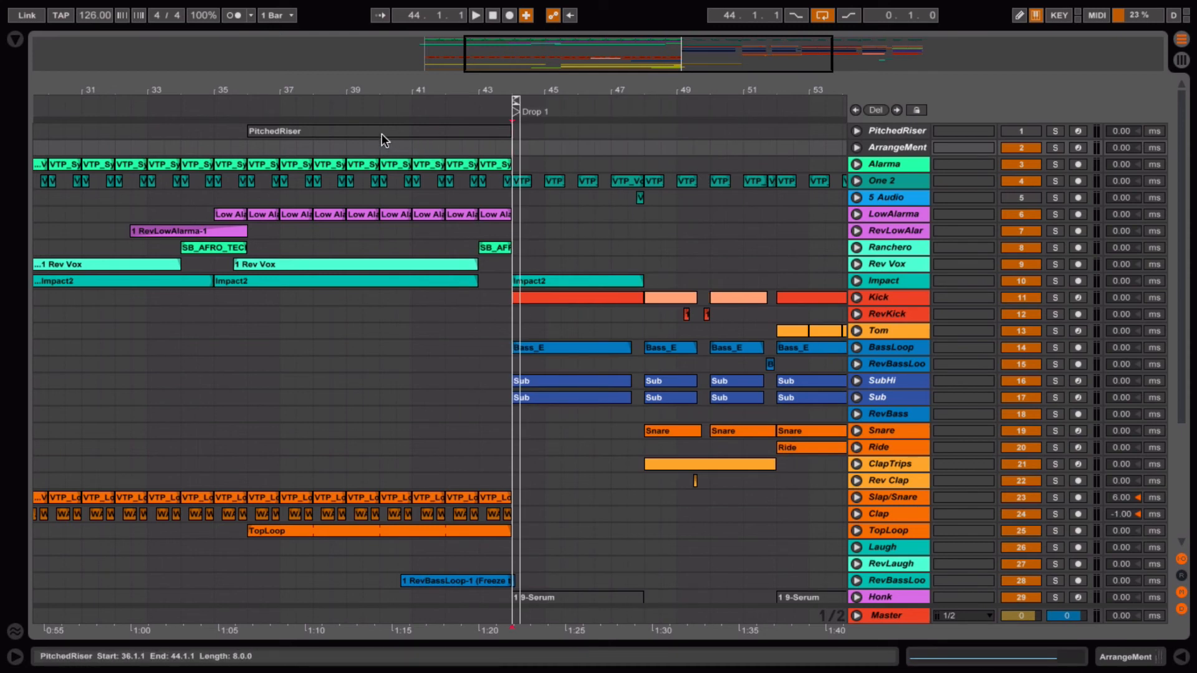
Step: Play the build-up running straight into Drop 1, stop, undo the time deletion, and place the insert marker at 42.3.1
left_click(394, 113)
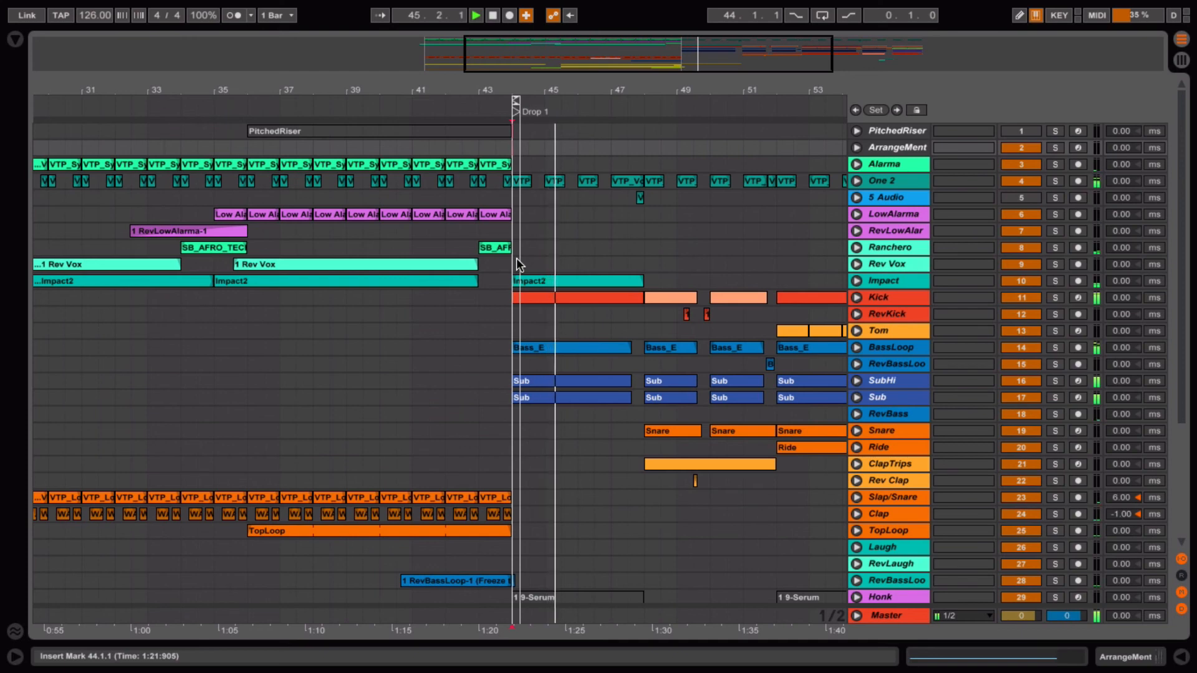
key("space")
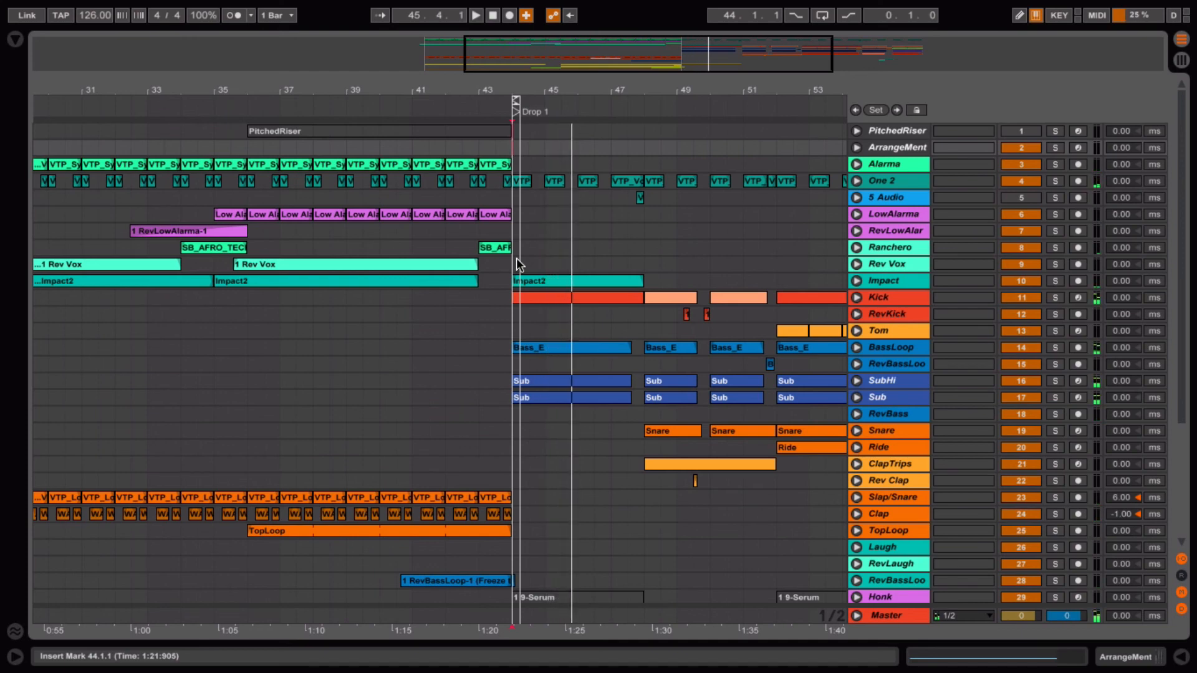
key("ctrl+i")
left_click(462, 314)
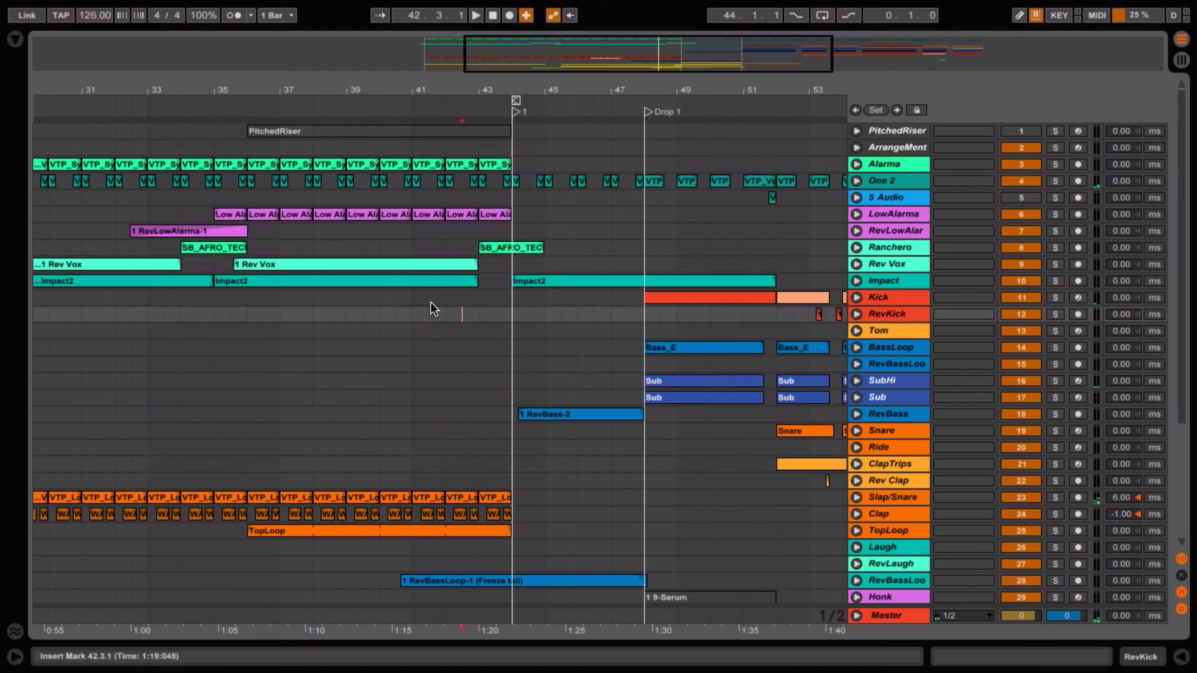
Step: Look over the build-up's tracks, then play the full mix briefly from 38.3.1 and stop
scroll(627, 380, "down", 5)
scroll(622, 353, "up", 5)
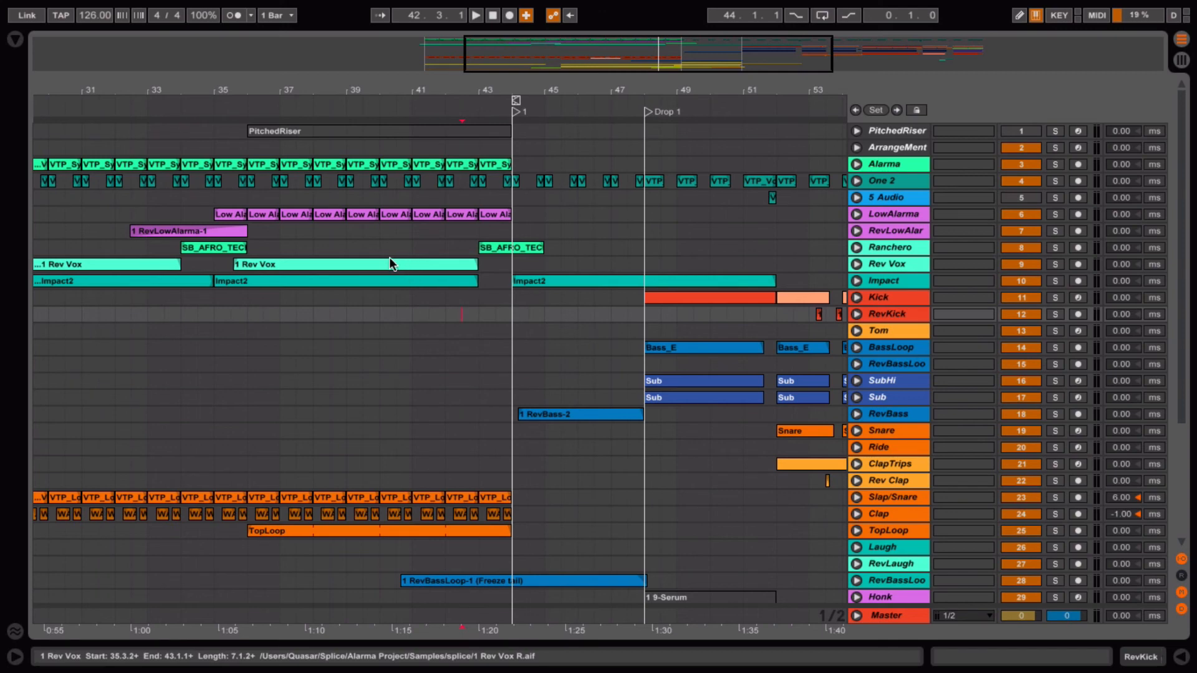
scroll(559, 390, "down", 5)
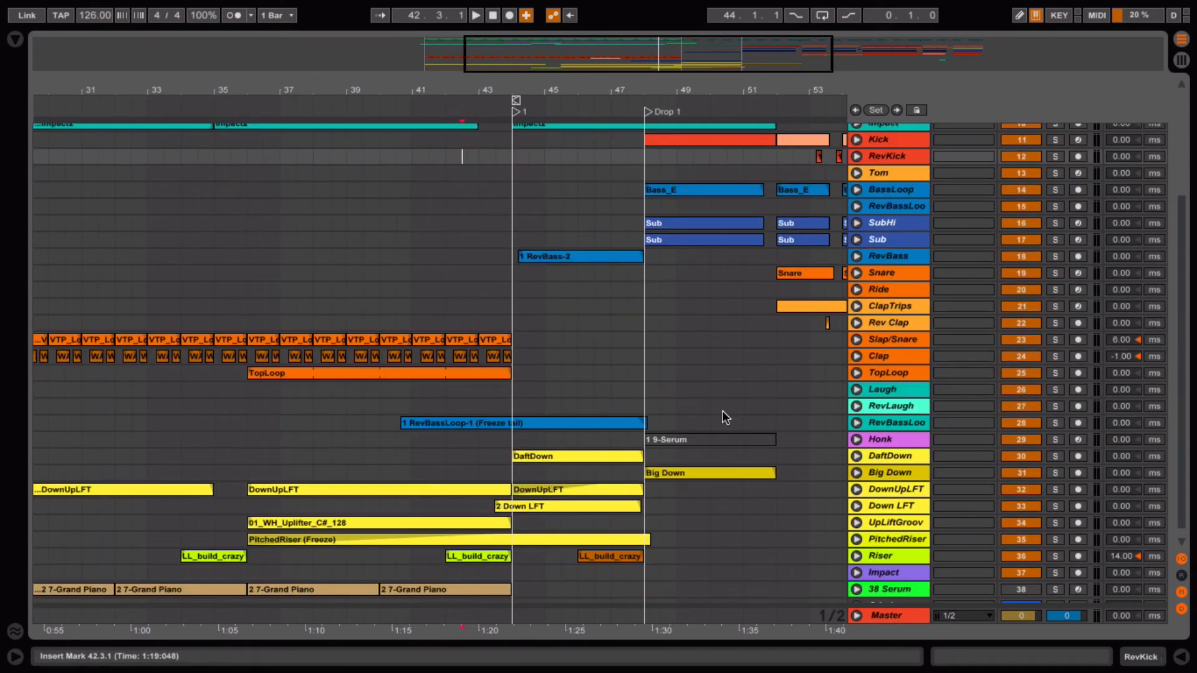
scroll(686, 387, "up", 5)
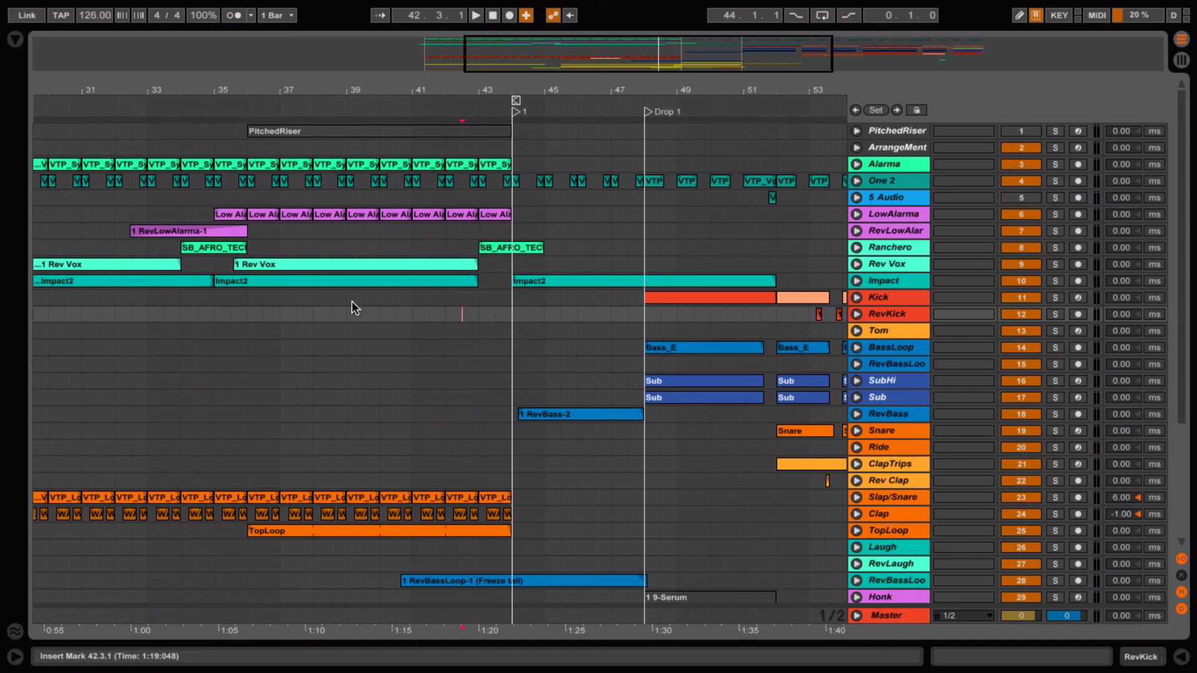
left_click(330, 313)
key("space")
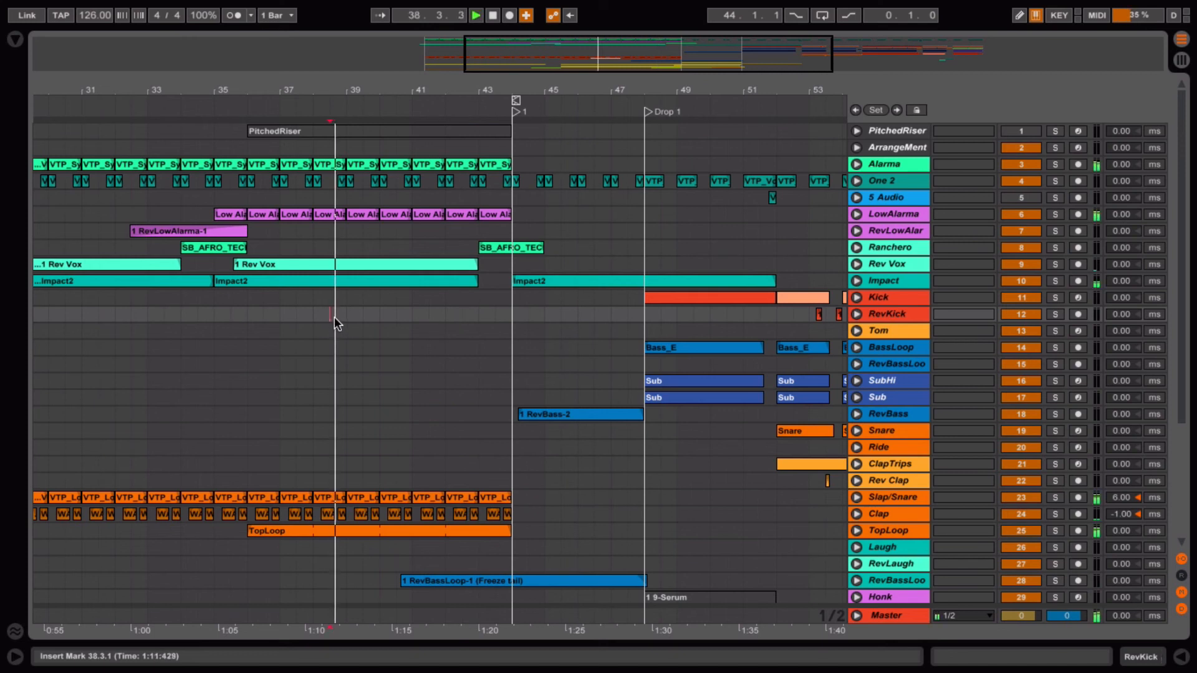
key("space")
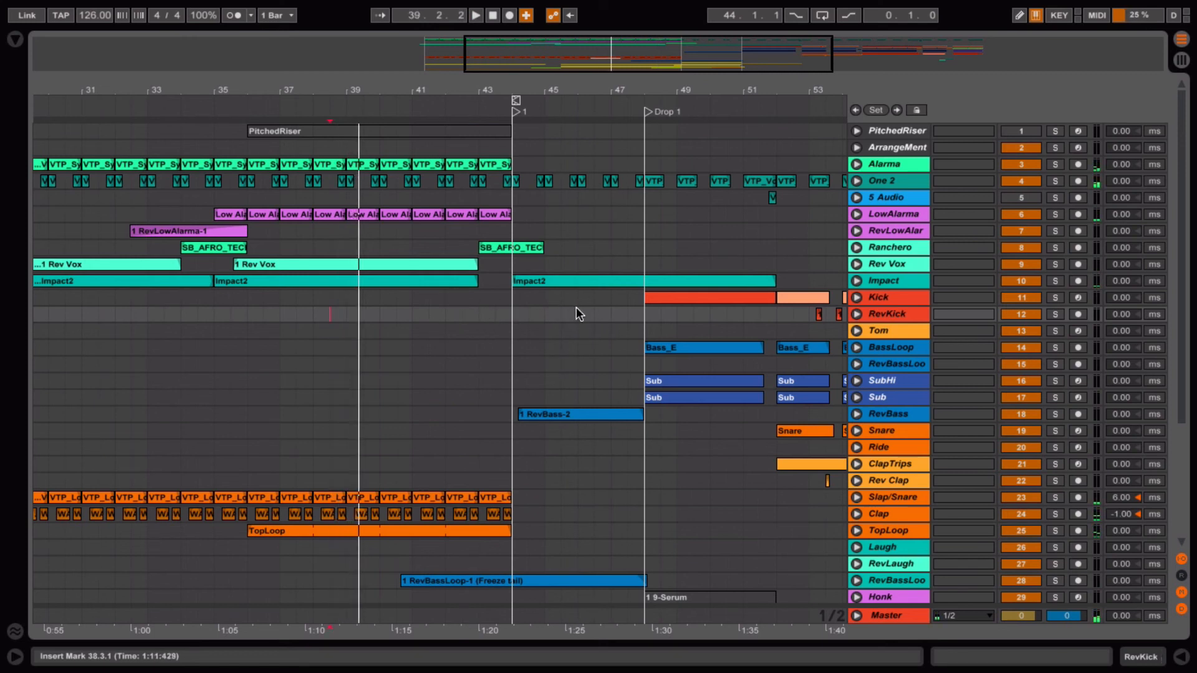
Step: Play from bar 43 through the four-bar break before Drop 1 and stop just after the drop begins
left_click(479, 313)
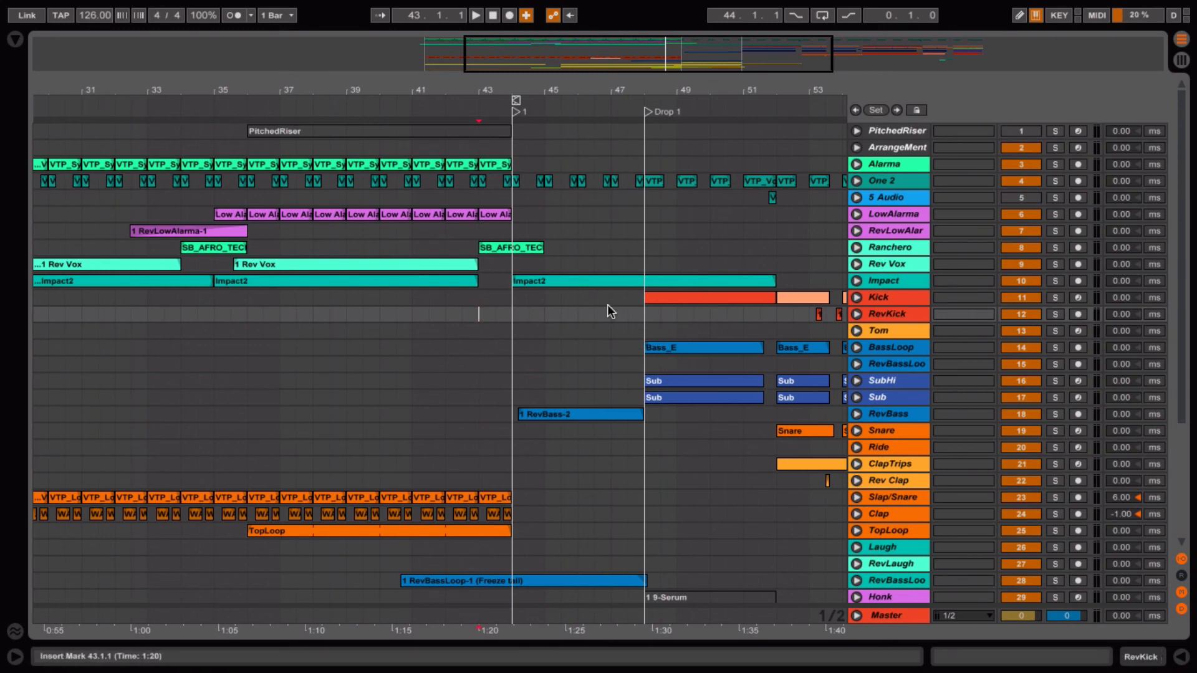
key("space")
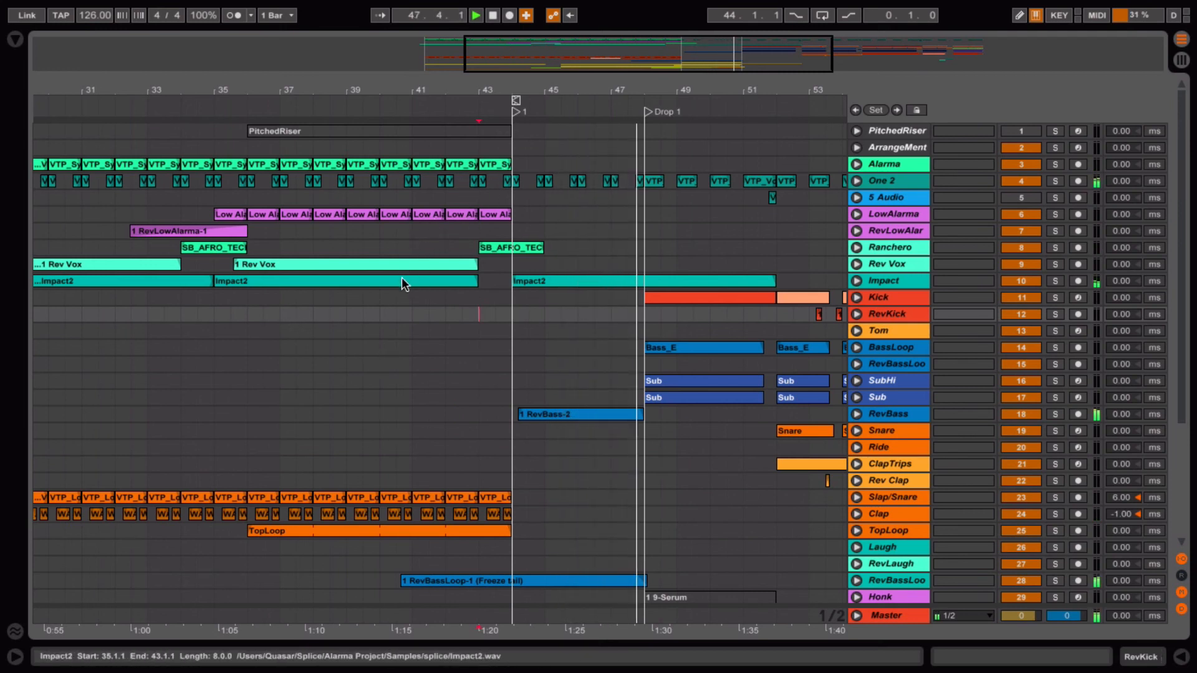
key("space")
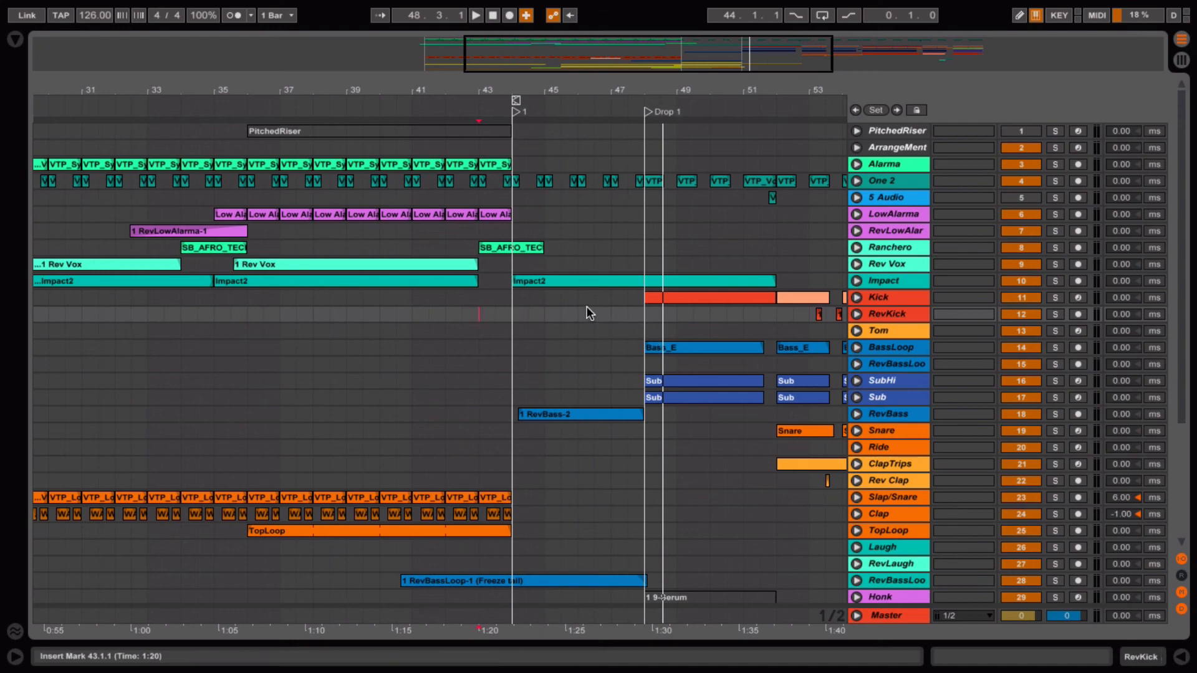
Step: Show the Master track's device chain and unfold its automation lanes
scroll(586, 305, "down", 5)
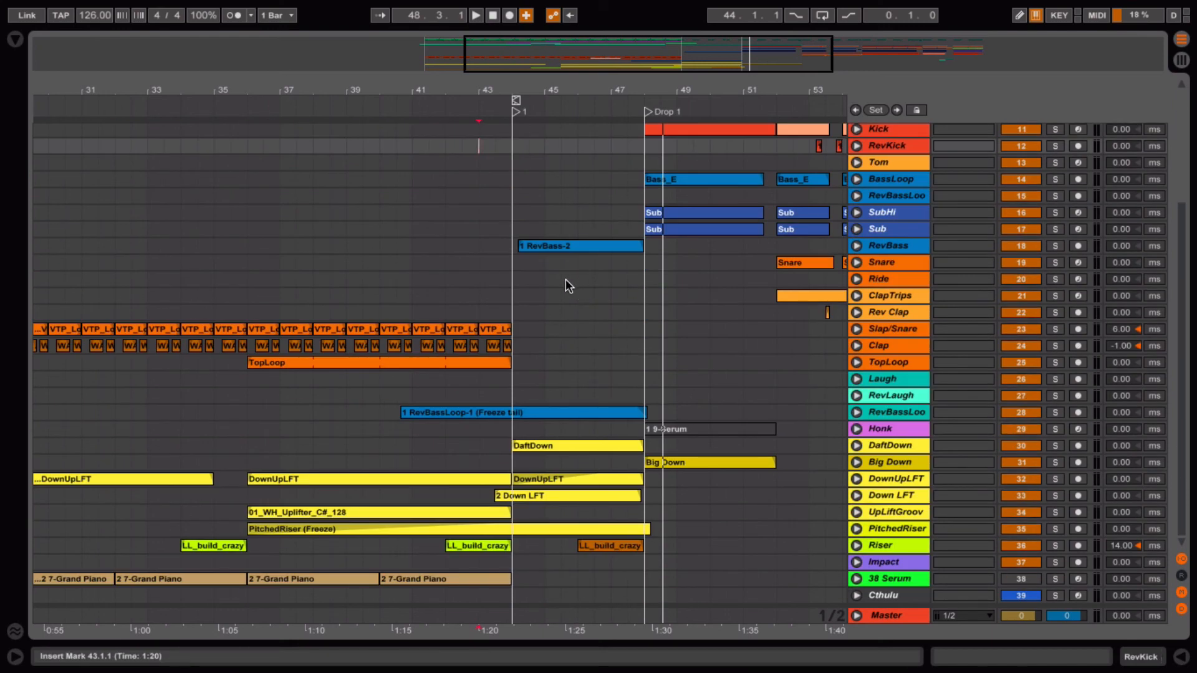
scroll(566, 278, "up", 5)
scroll(551, 290, "down", 5)
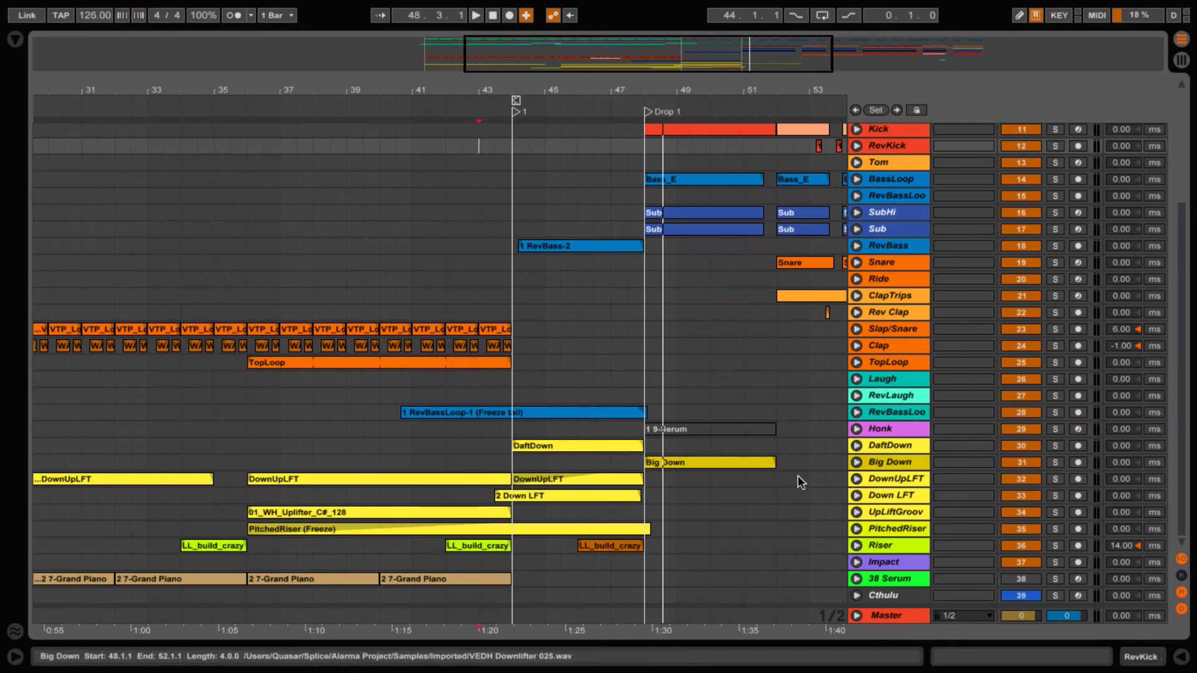
double_click(877, 613)
scroll(277, 343, "down", 5)
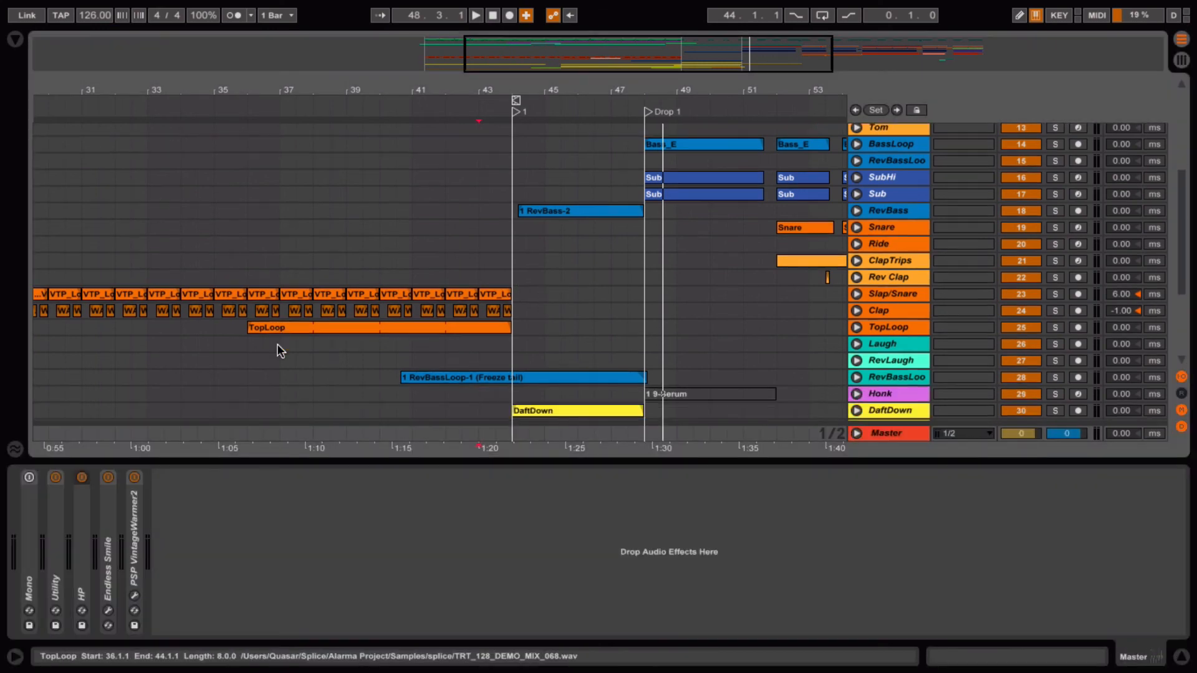
scroll(318, 378, "down", 3)
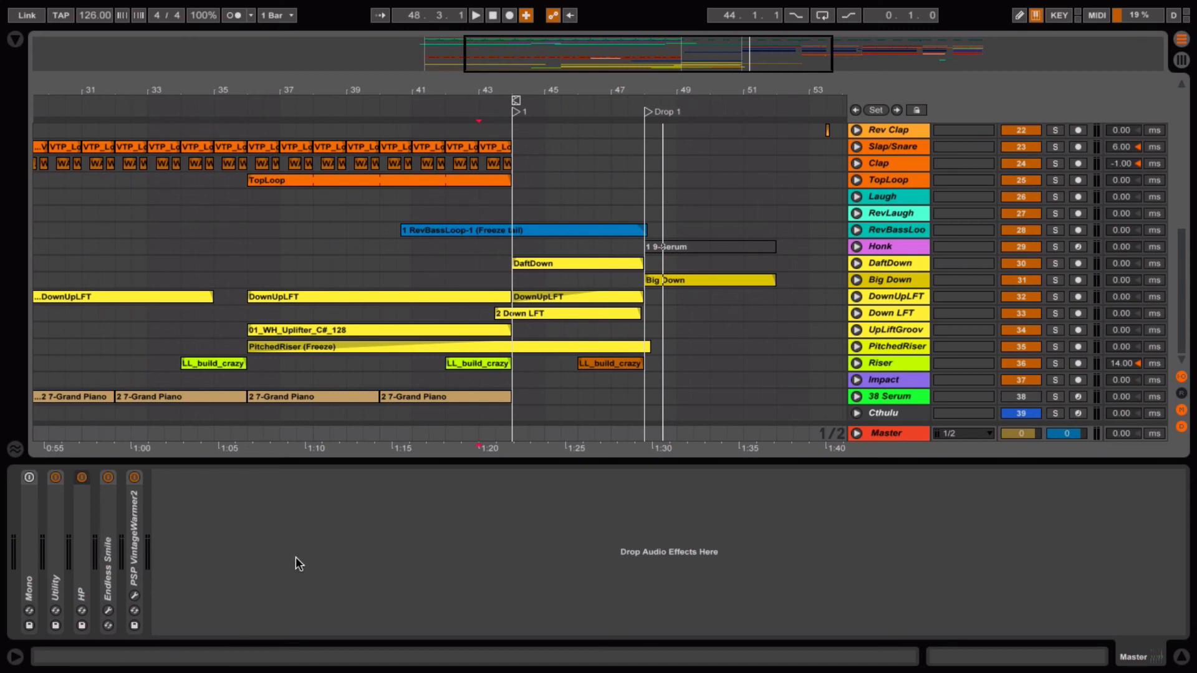
left_click(856, 434)
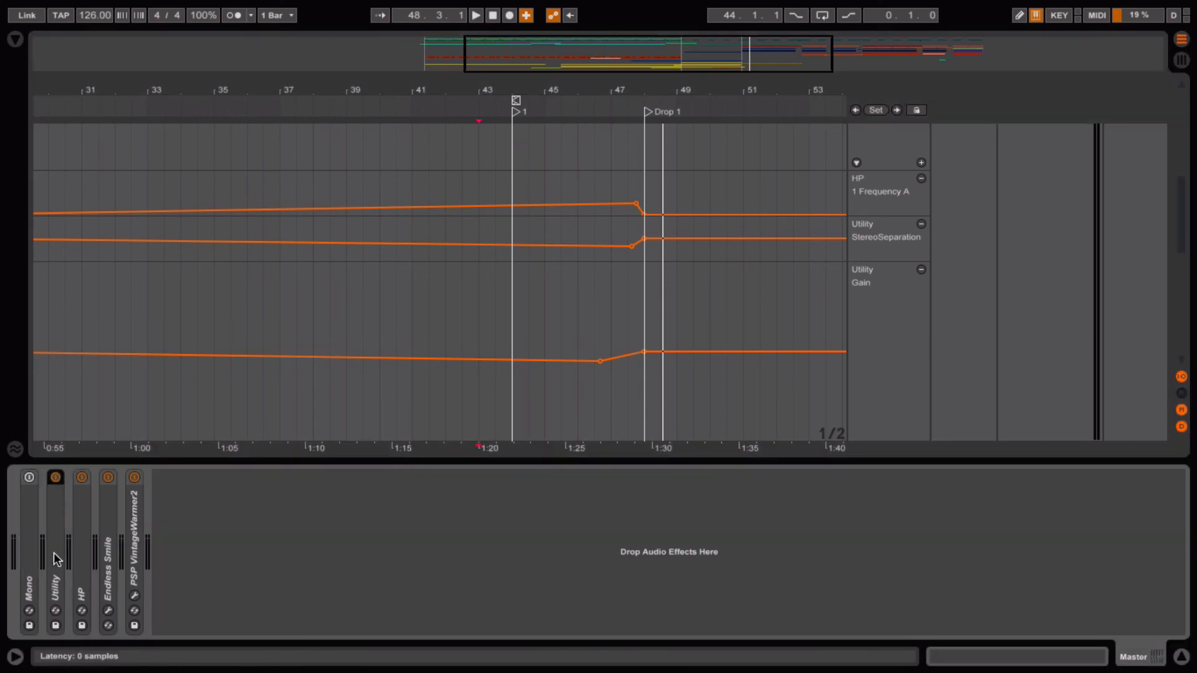
Step: Unfold the master's Utility device, examine its Gain automation from bar 27 to Drop 1, and fold the device again
double_click(54, 552)
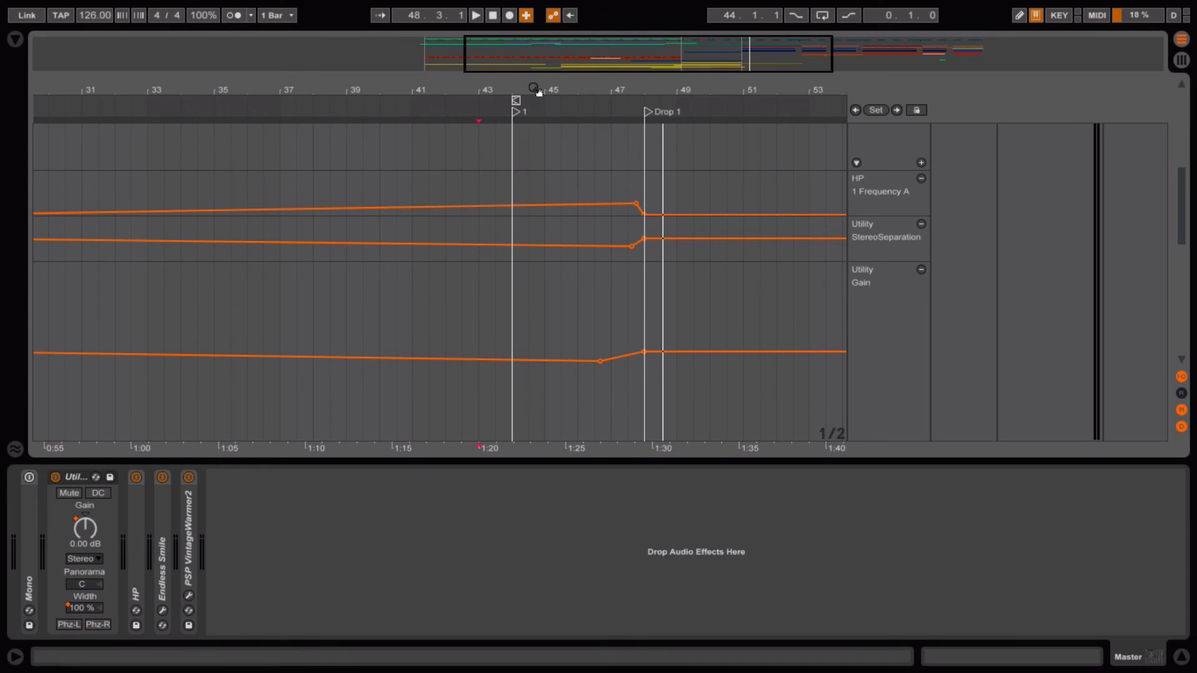
left_click_drag(533, 89, 506, 89)
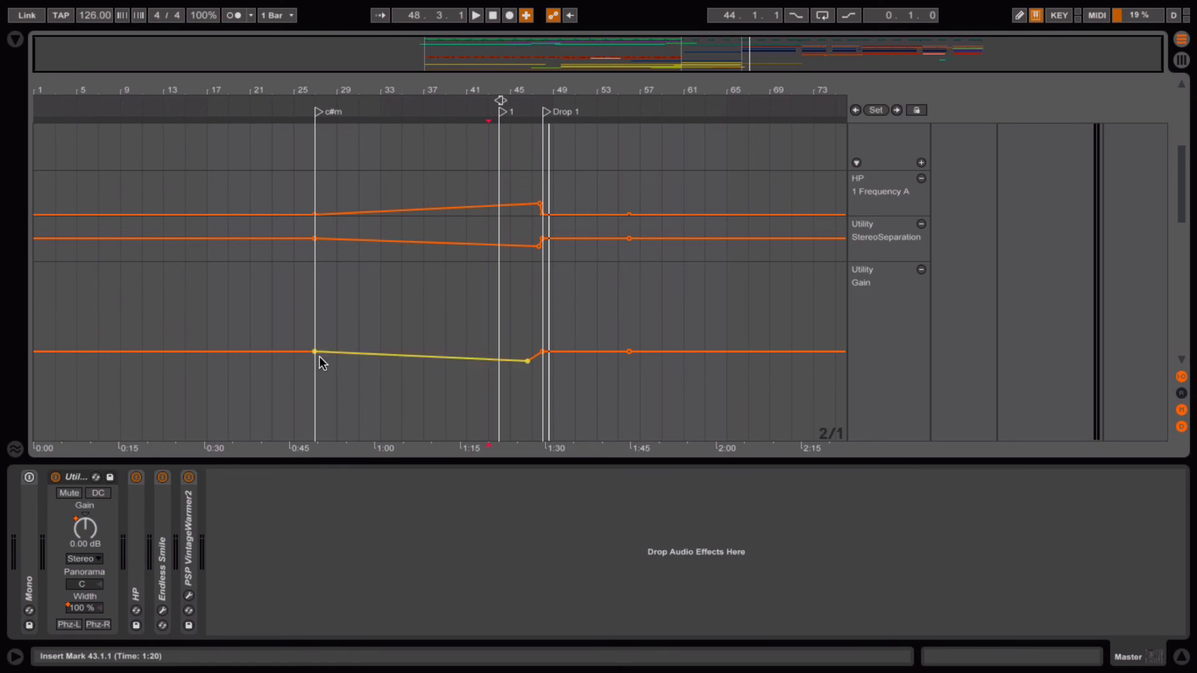
mouse_move(315, 352)
mouse_move(528, 361)
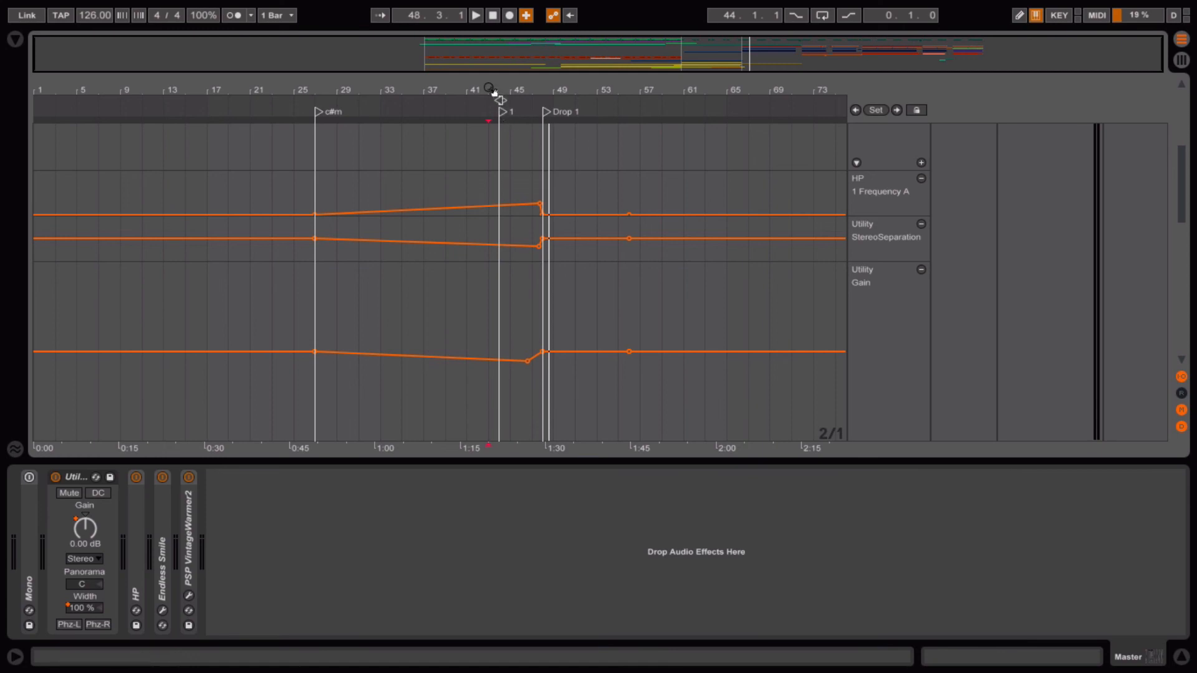
left_click_drag(489, 88, 590, 103)
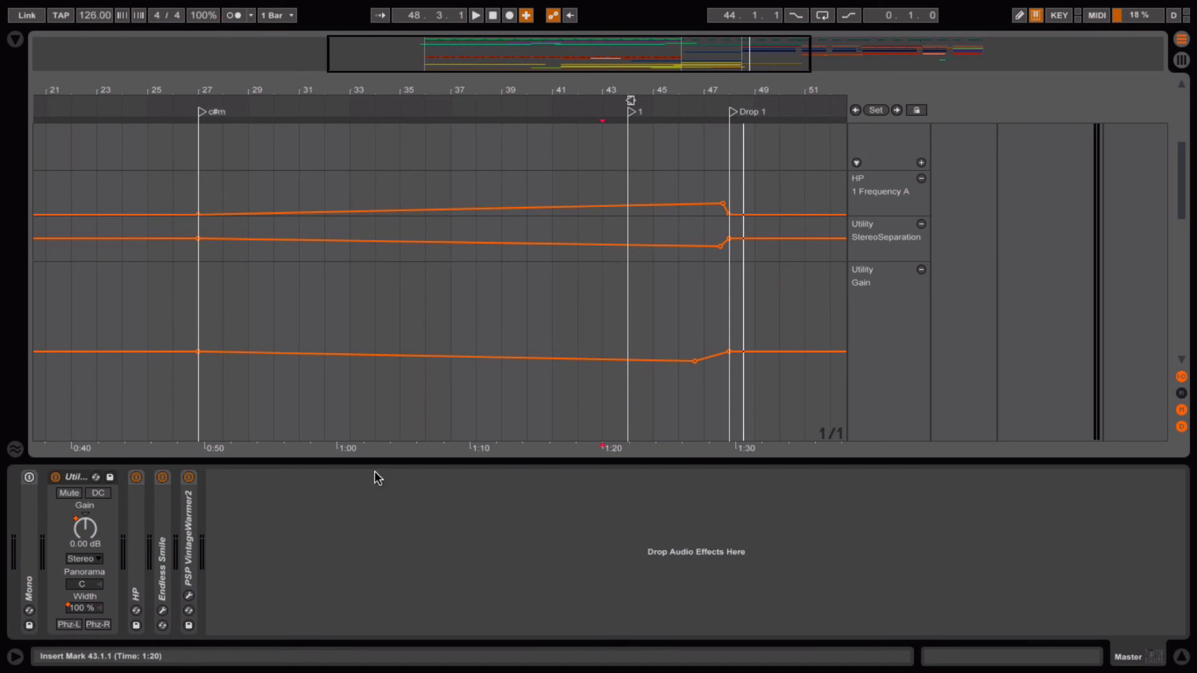
double_click(76, 477)
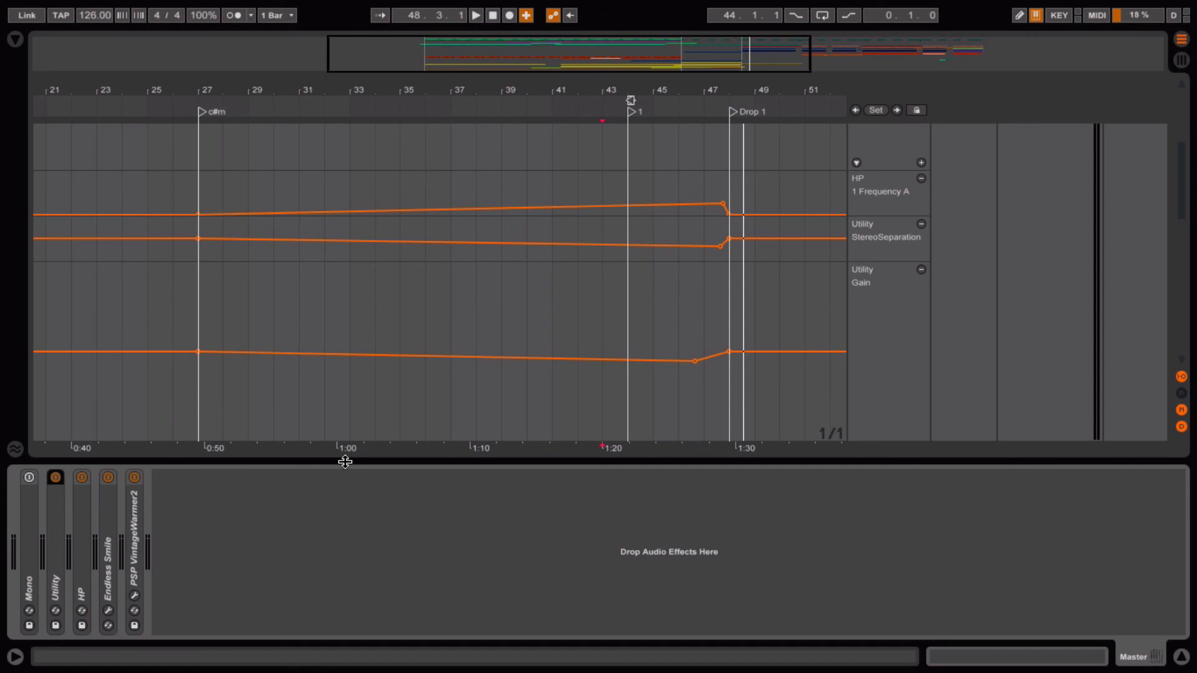
Step: Unfold the master's HP device and check its filter curve with the insert marker at bars 46 and 47
left_click(522, 418)
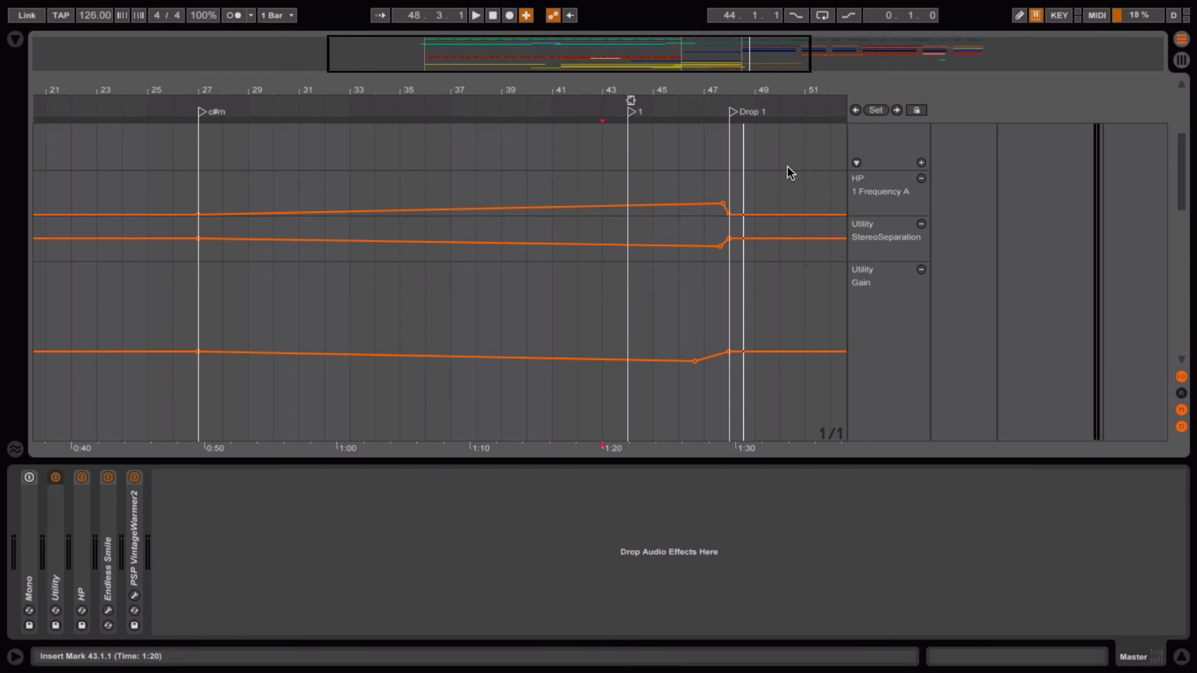
double_click(84, 556)
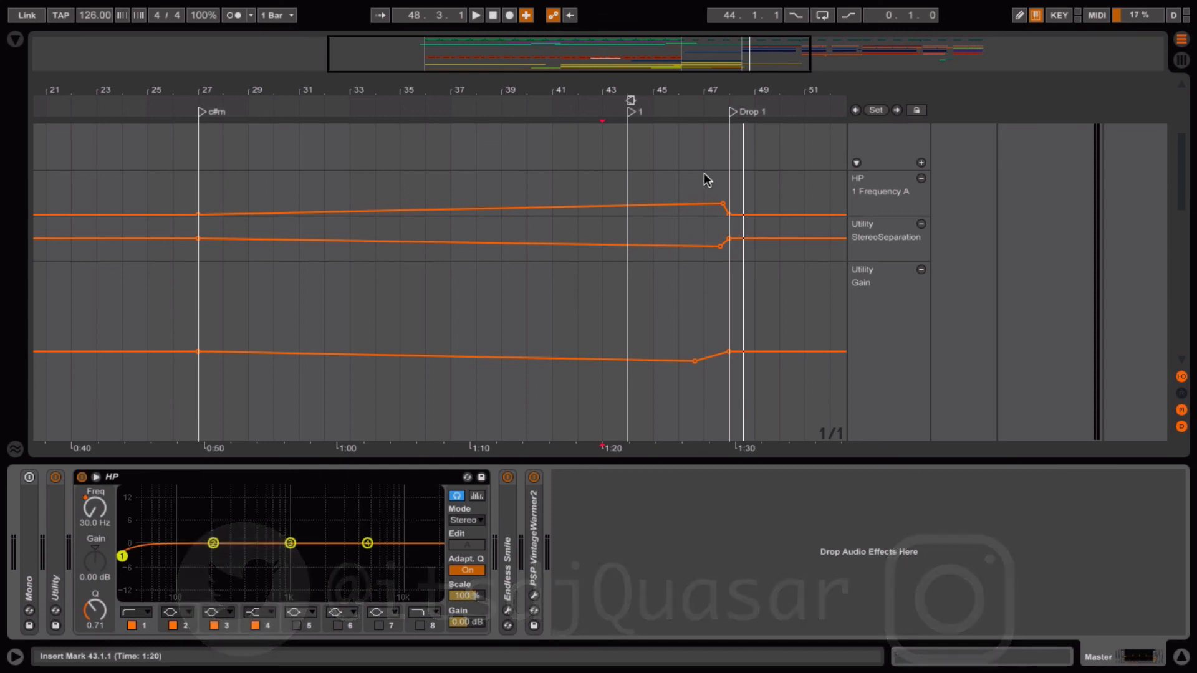
left_click(673, 183)
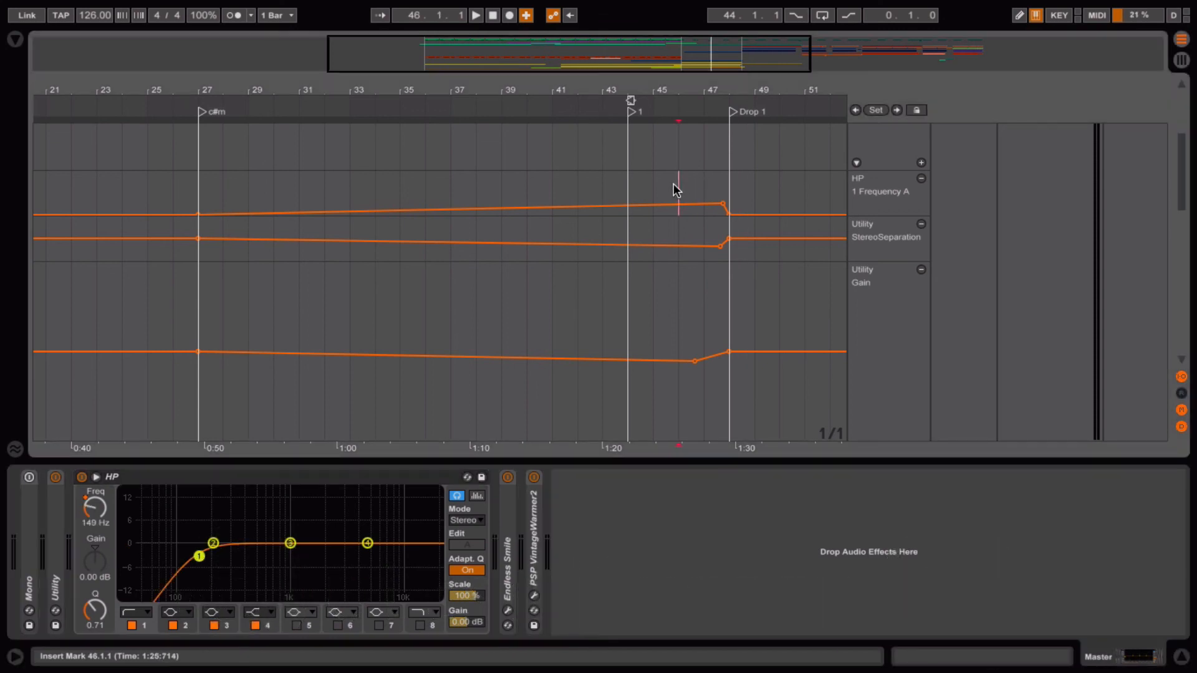
left_click(704, 187)
Step: Nudge the peak breakpoint of the HP Frequency A automation just before Drop 1, and fold the Master track's automation lanes
left_click_drag(726, 90, 726, 136)
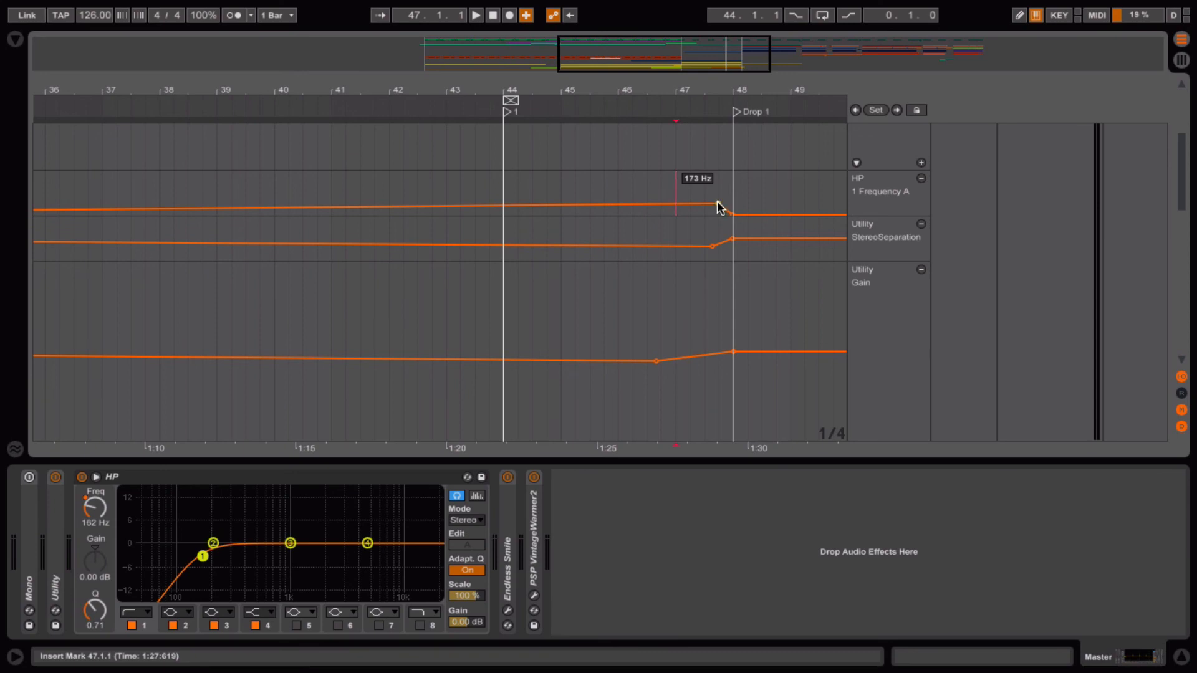
left_click_drag(718, 203, 720, 204)
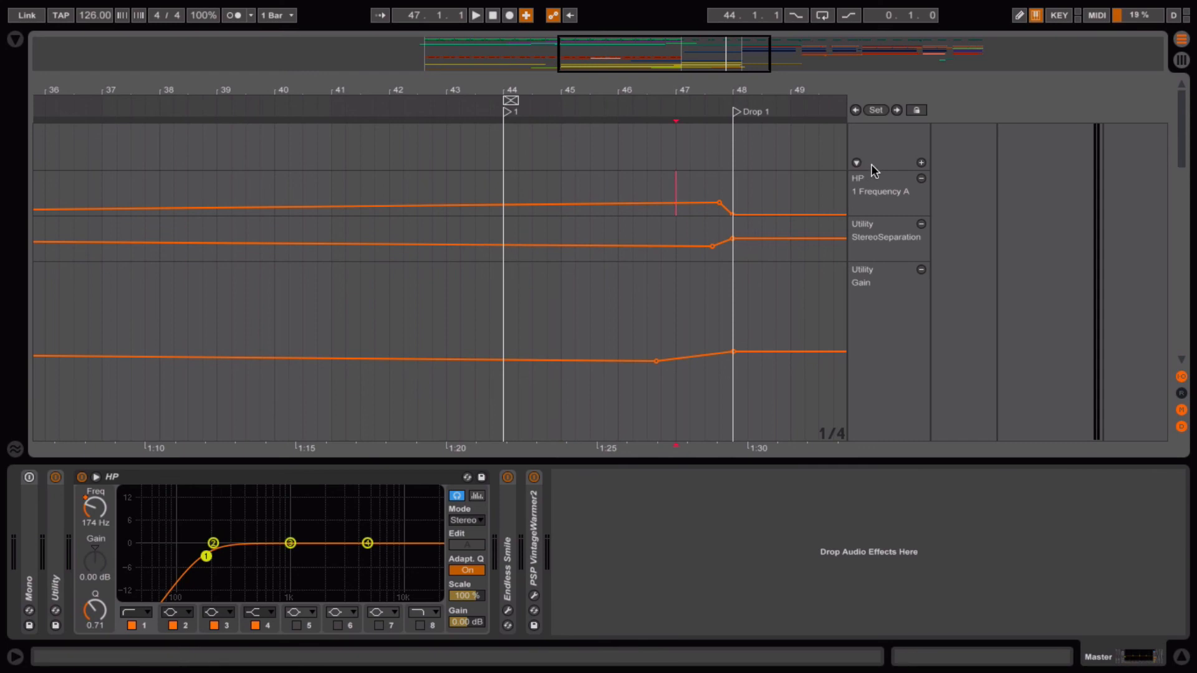
left_click(855, 163)
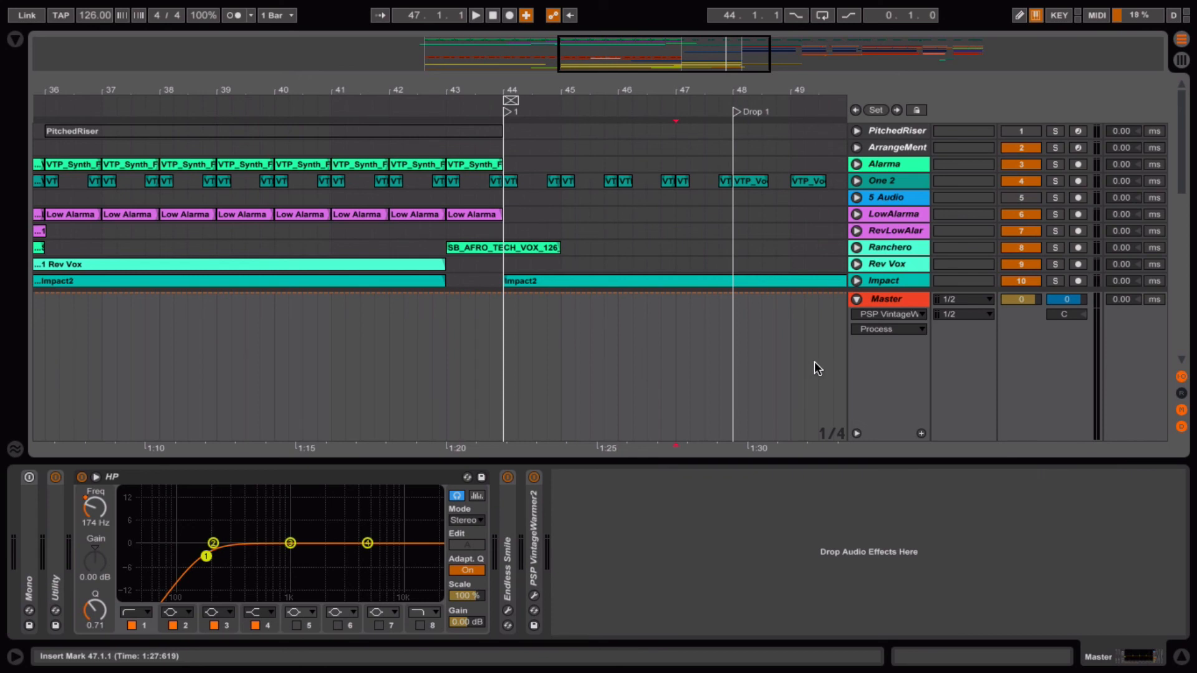
Step: Set the insert marker at 44.2.1 on the Master lane and fold the master's HP device
right_click(520, 425)
left_click(465, 373)
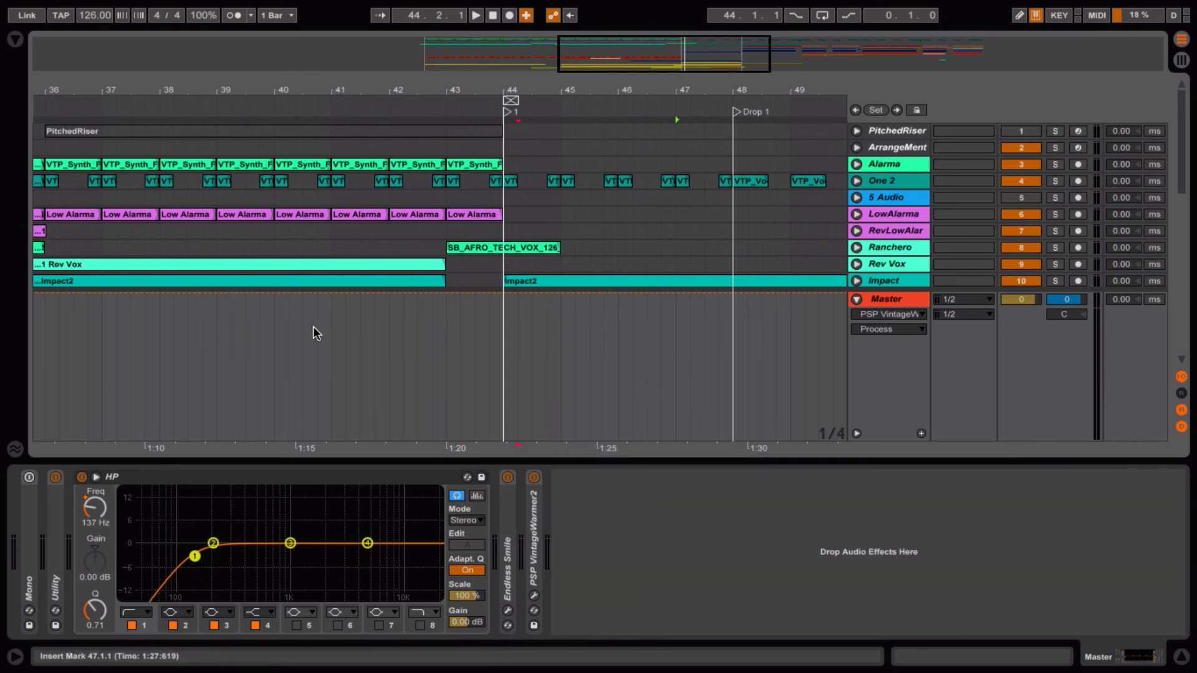
double_click(259, 471)
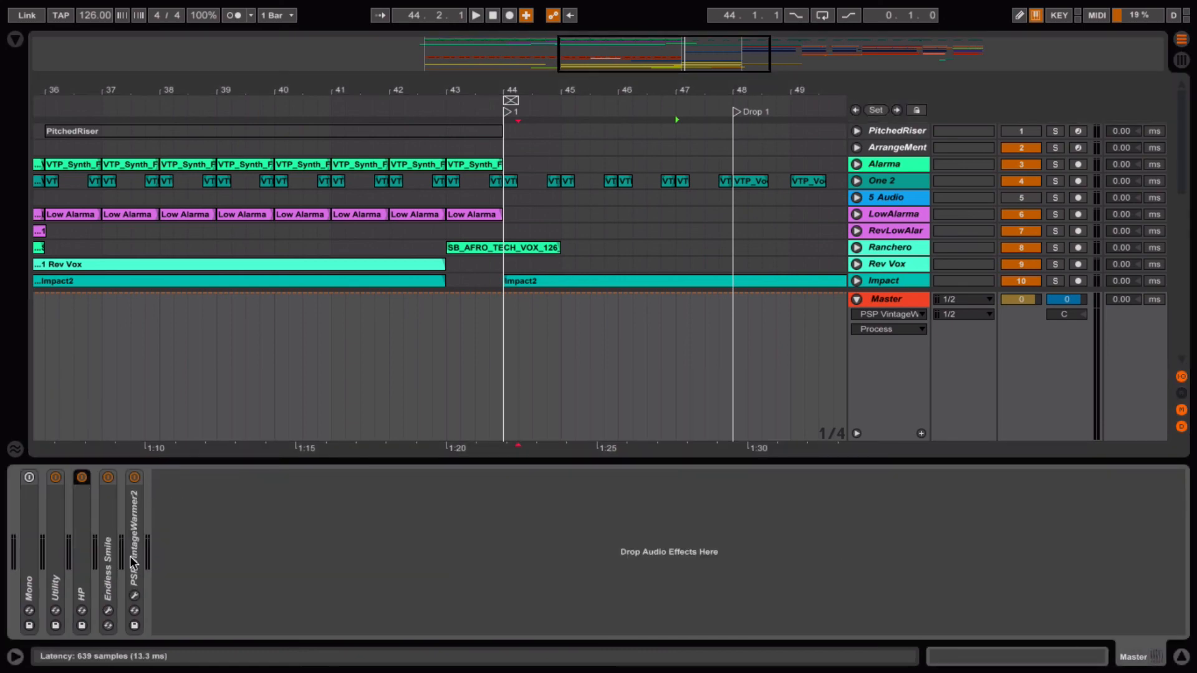
Step: Unfold the master's Endless Smile device, look at its plug-in window, and reveal its configured parameters
double_click(104, 515)
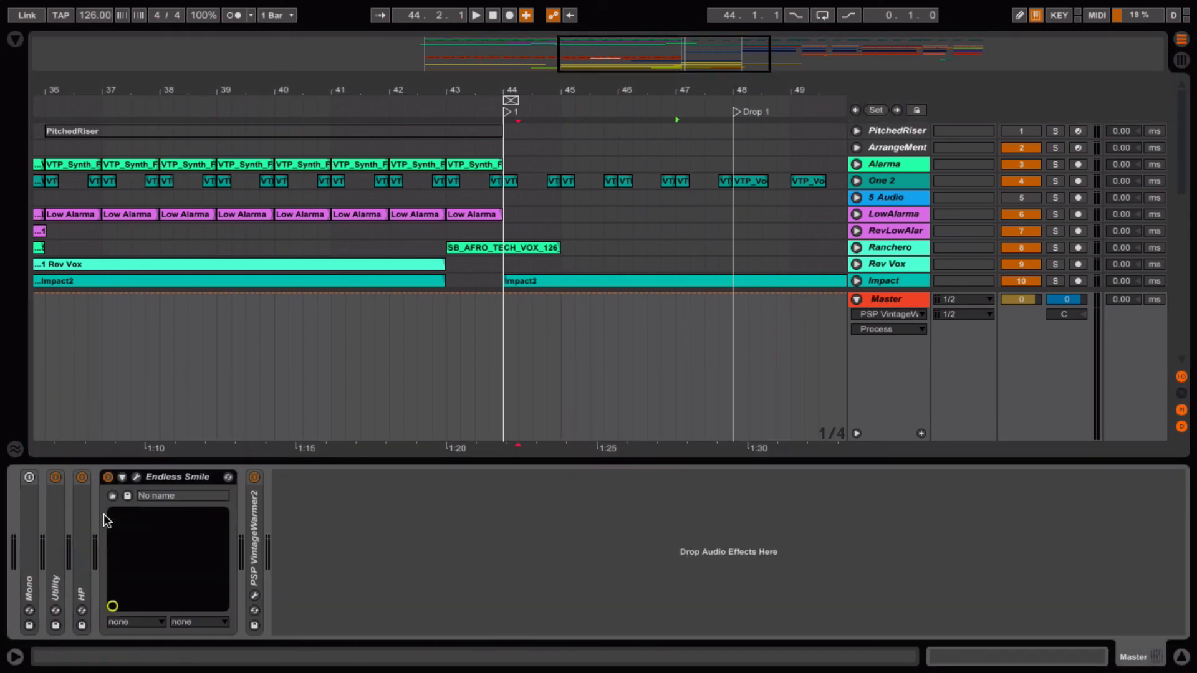
left_click(137, 477)
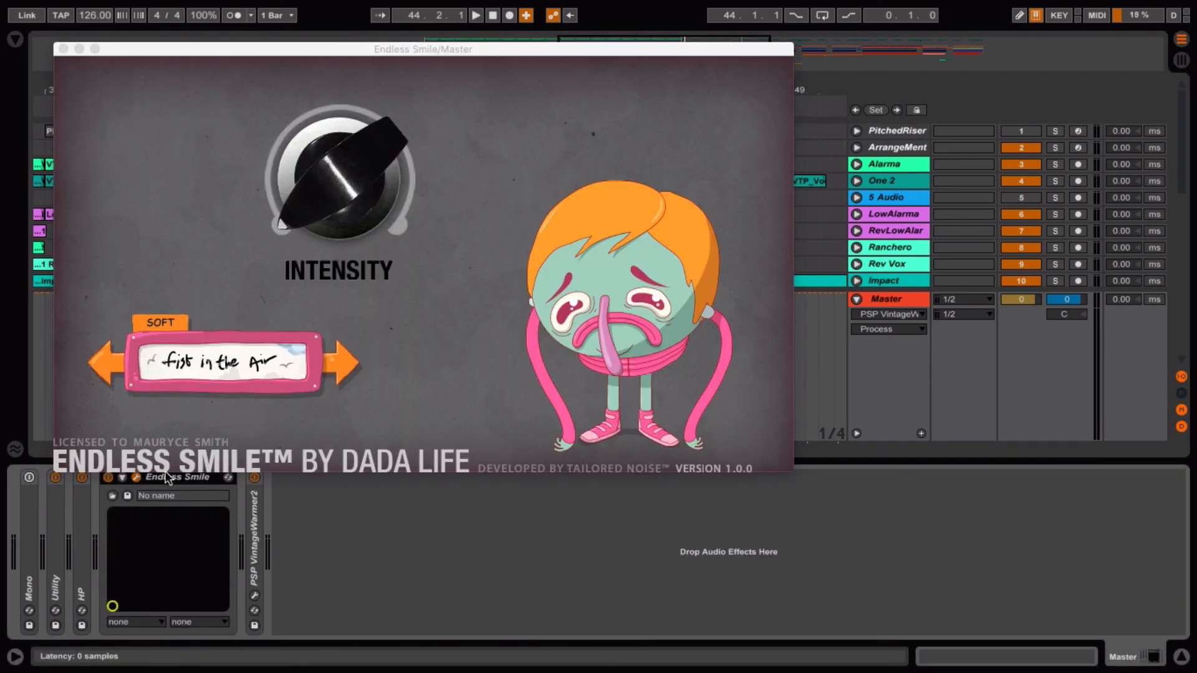
left_click(63, 48)
left_click(122, 477)
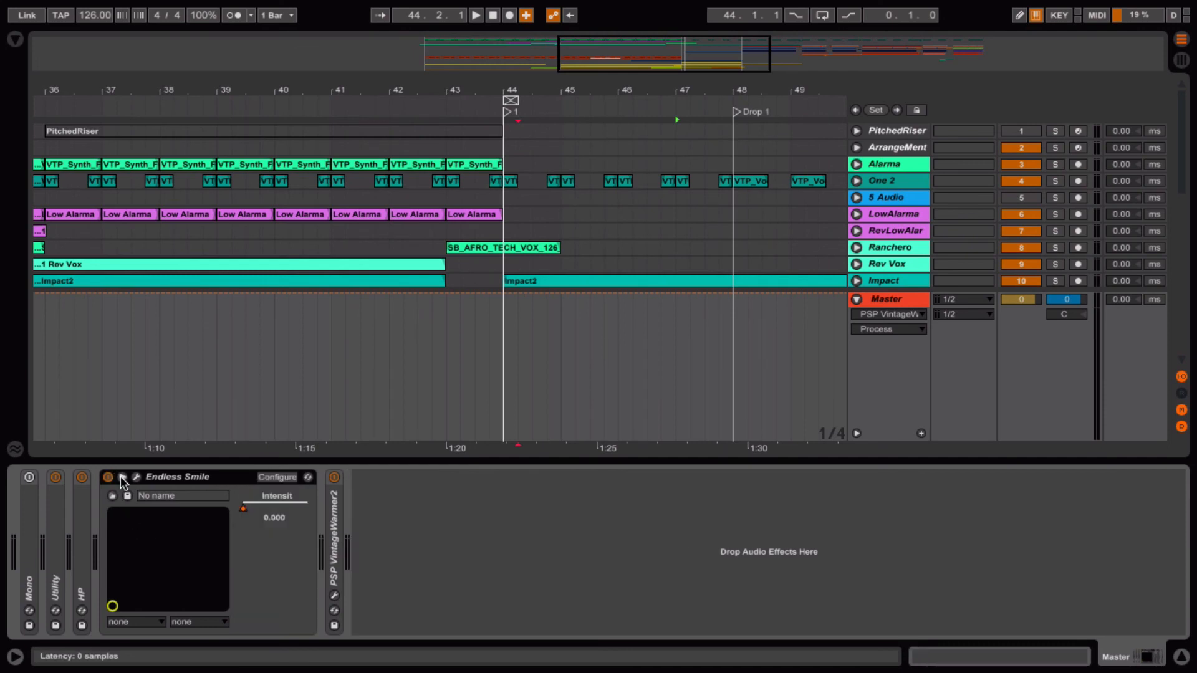
Step: Show the Endless Smile Intensity automation on the Master track and delete the high breakpoint just before the ramp near bar 24
left_click(257, 519)
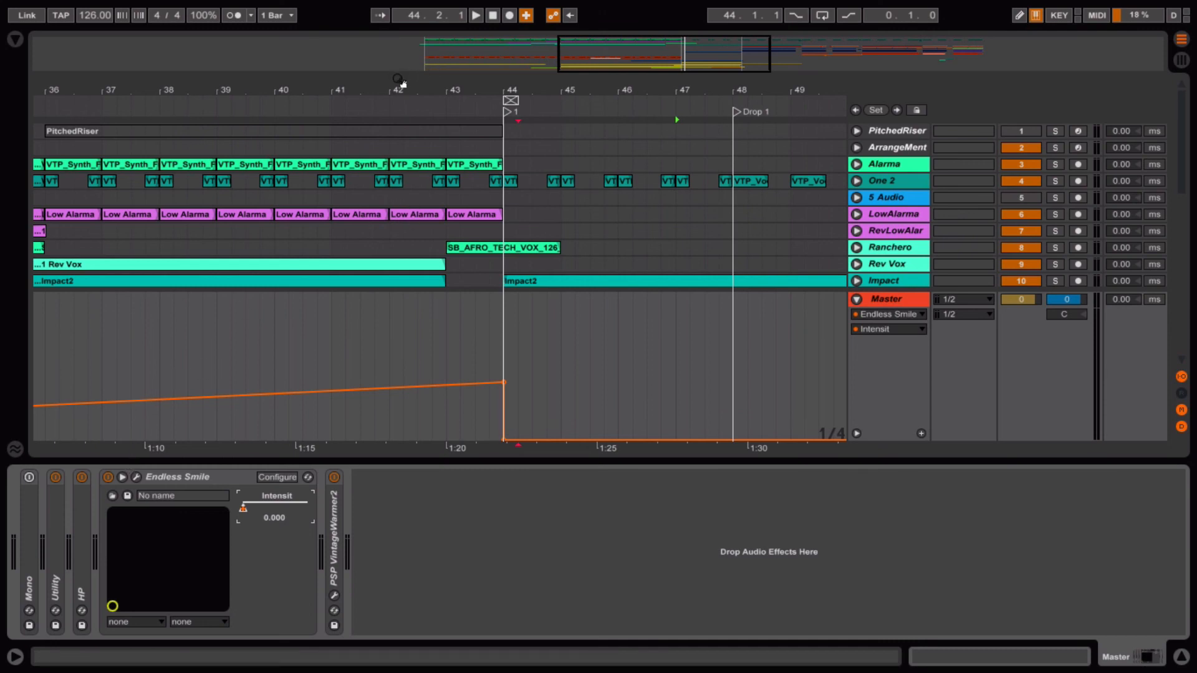
left_click_drag(399, 80, 589, 49)
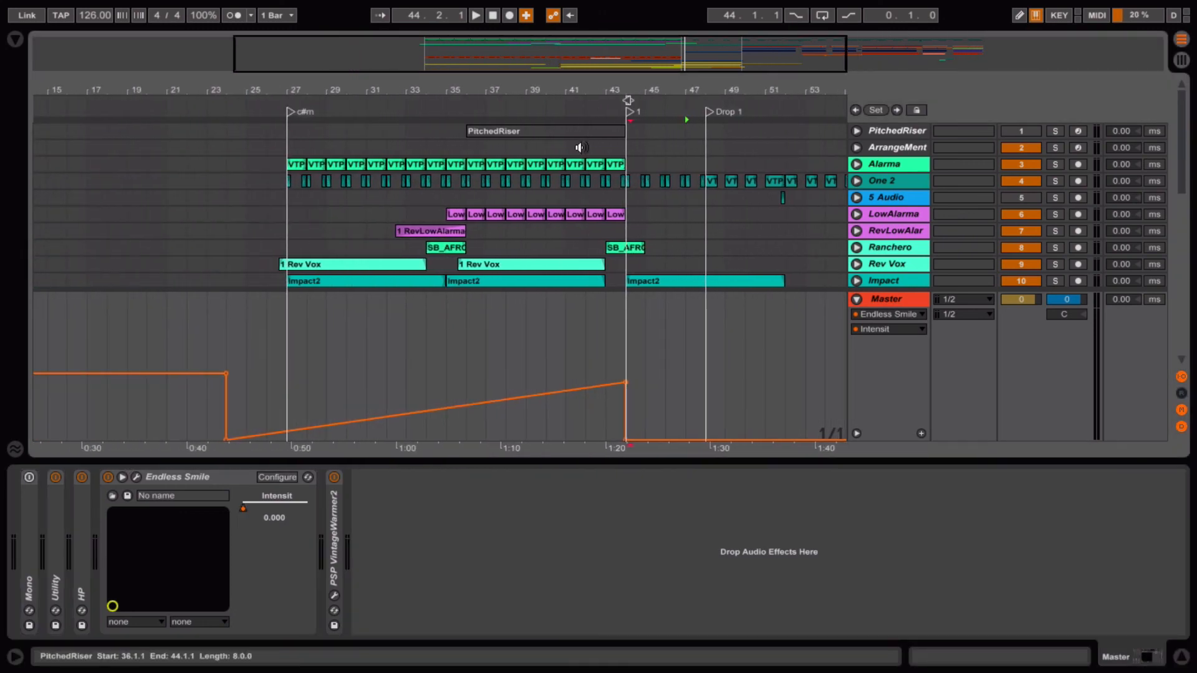
left_click(428, 411)
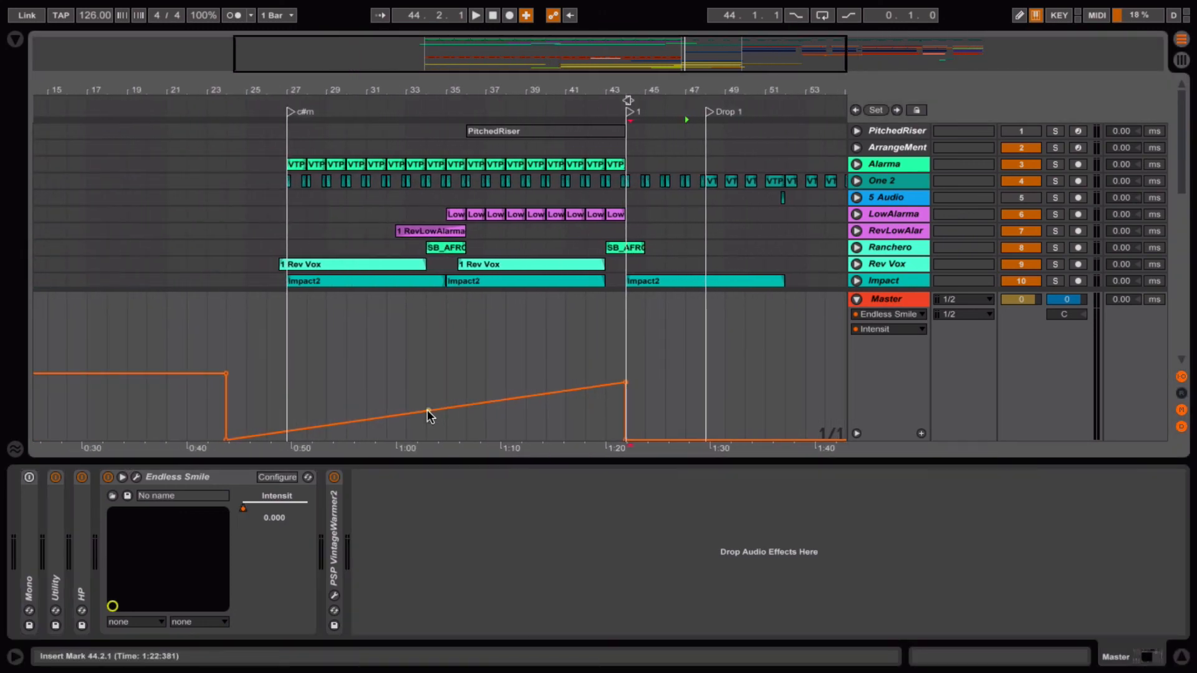
left_click(226, 374)
Step: Play the break and audition Endless Smile with its Intensity raised to 66 %, and close the plug-in window
left_click(136, 477)
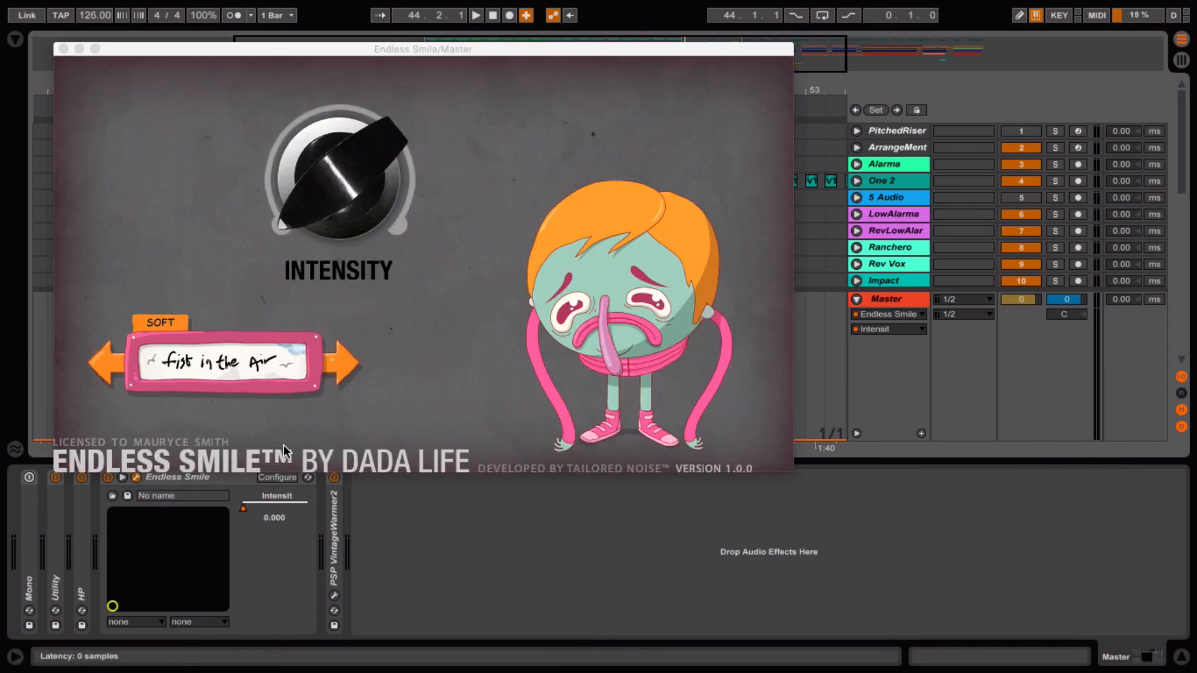
mouse_move(365, 182)
key("space")
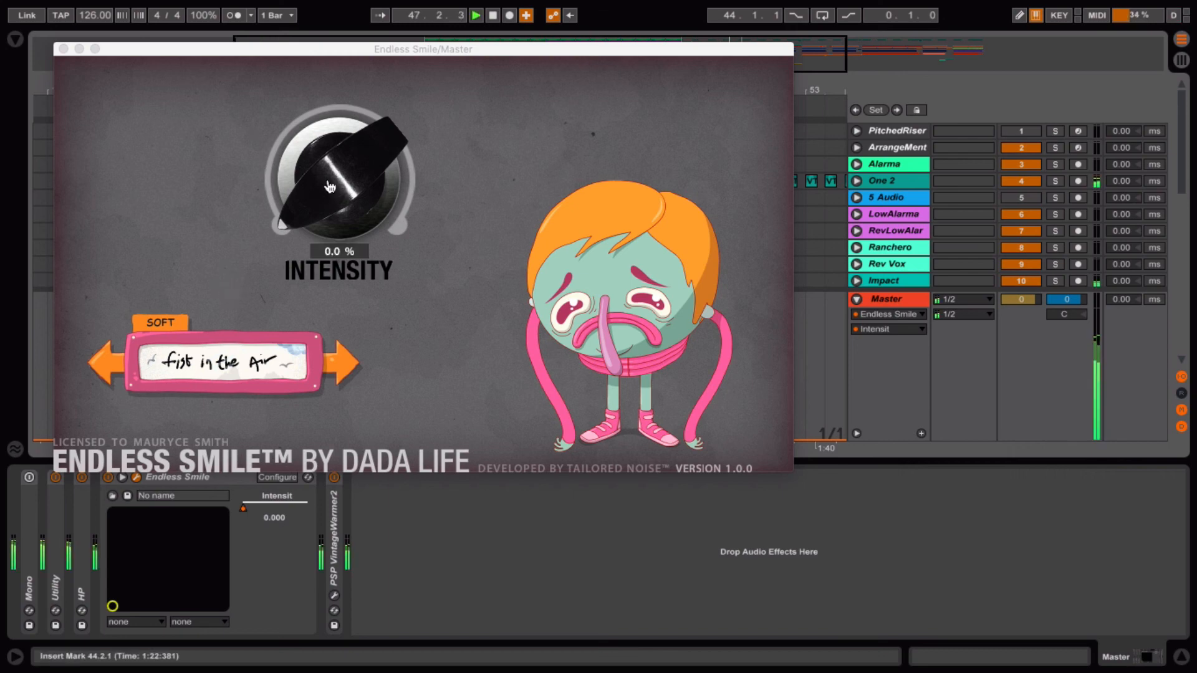
left_click_drag(332, 189, 158, 52)
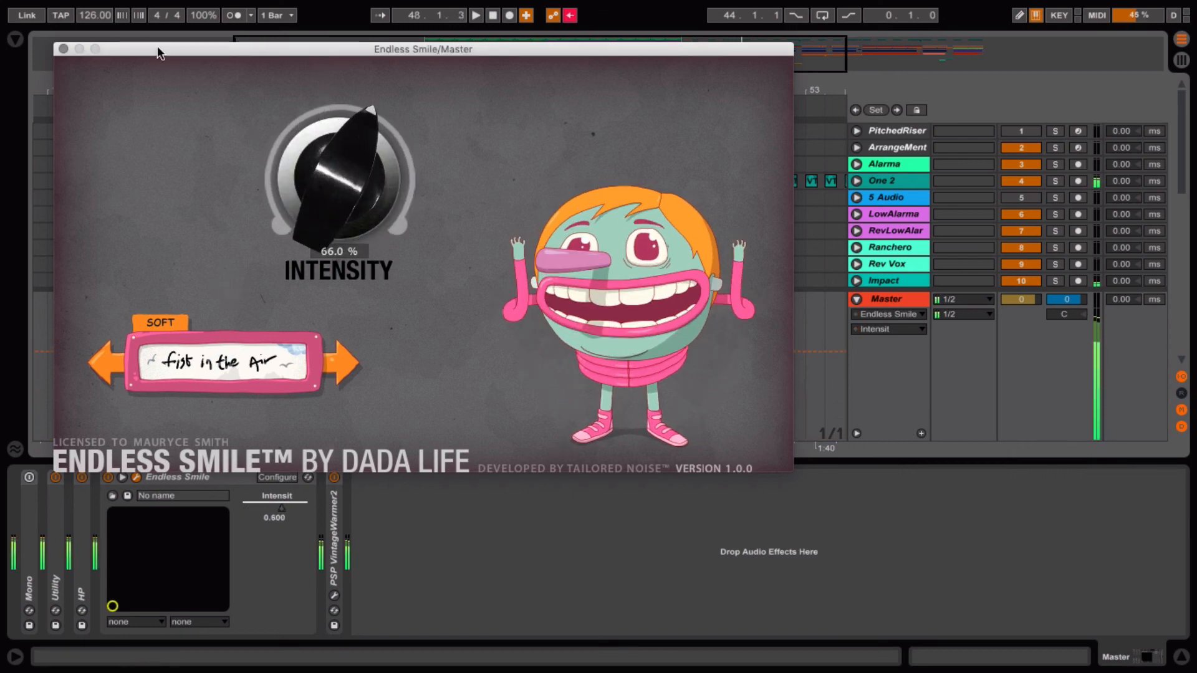
left_click(64, 48)
Step: Audition Endless Smile with its Intensity raised to 110 % during playback, and return the Intensity to 0 %
key("space")
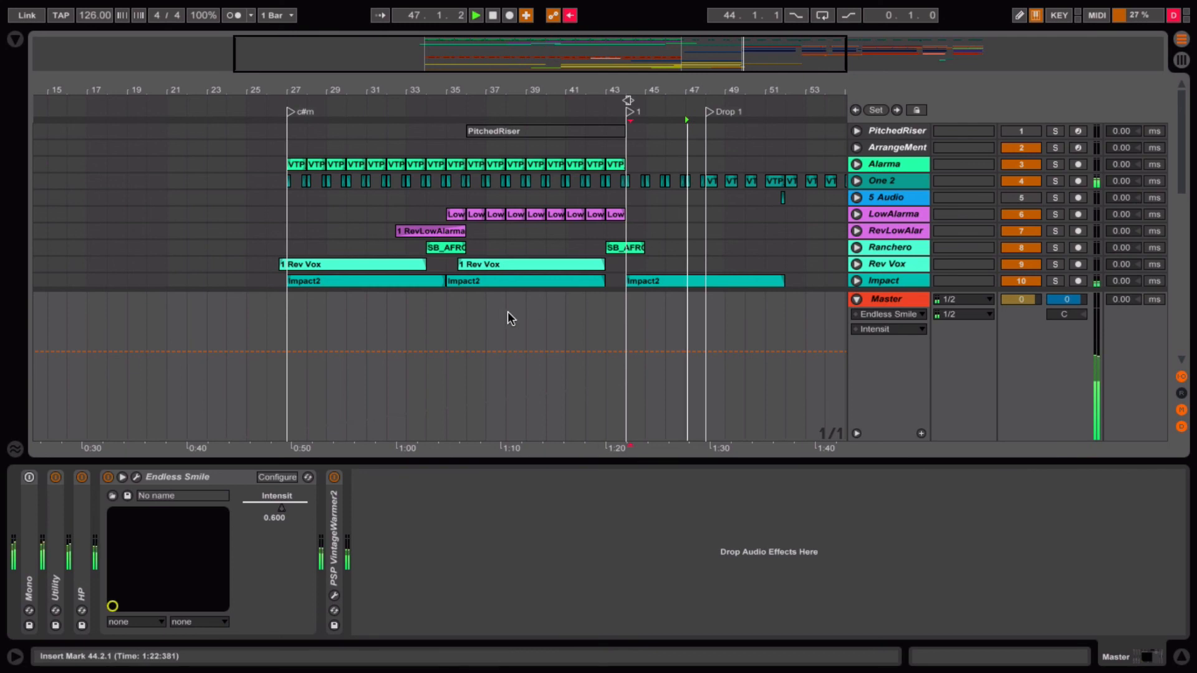
left_click(136, 477)
left_click_drag(356, 195, 342, 71)
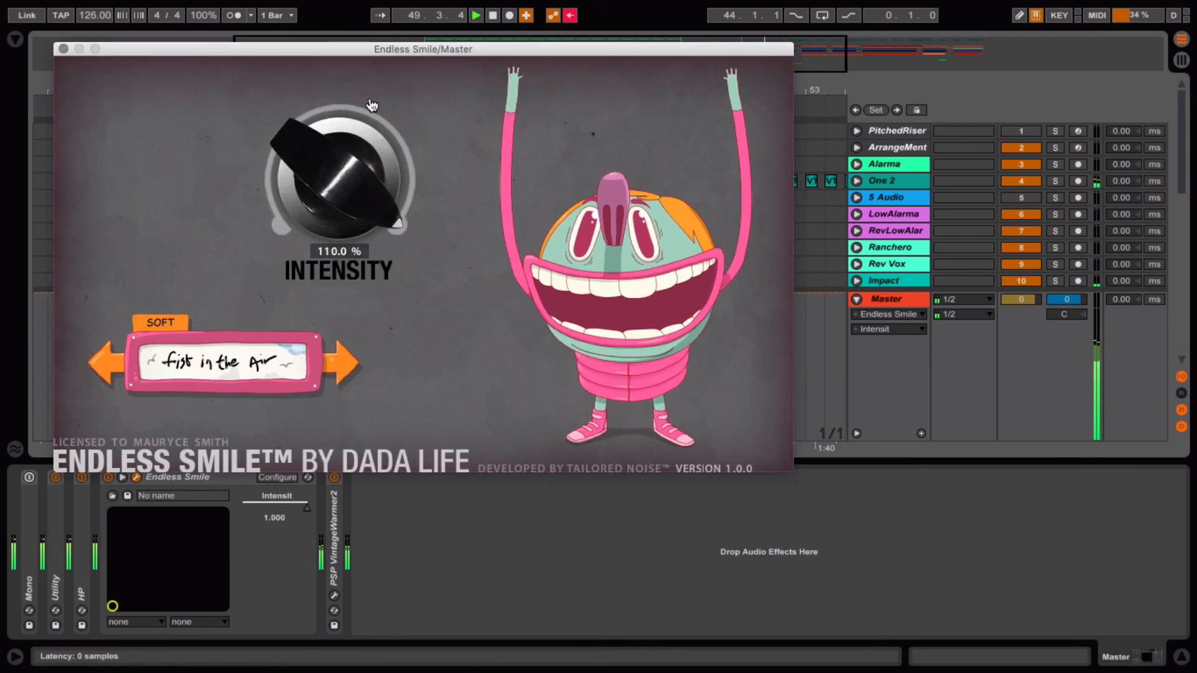
key("space")
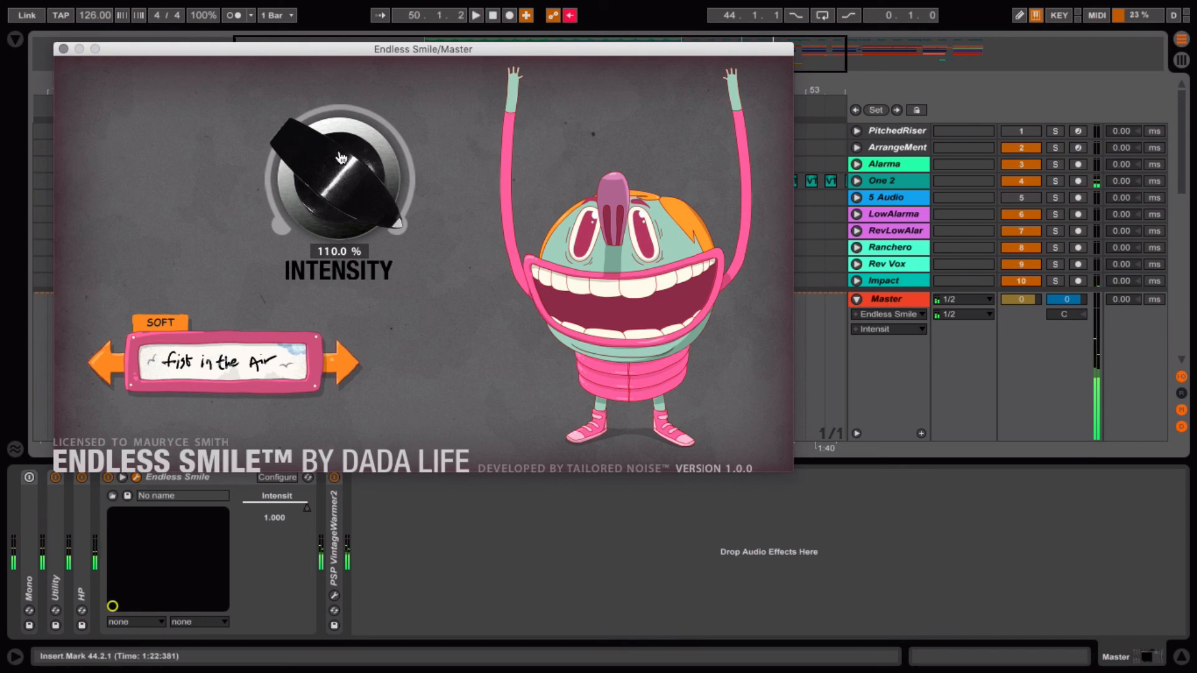
left_click_drag(342, 157, 342, 399)
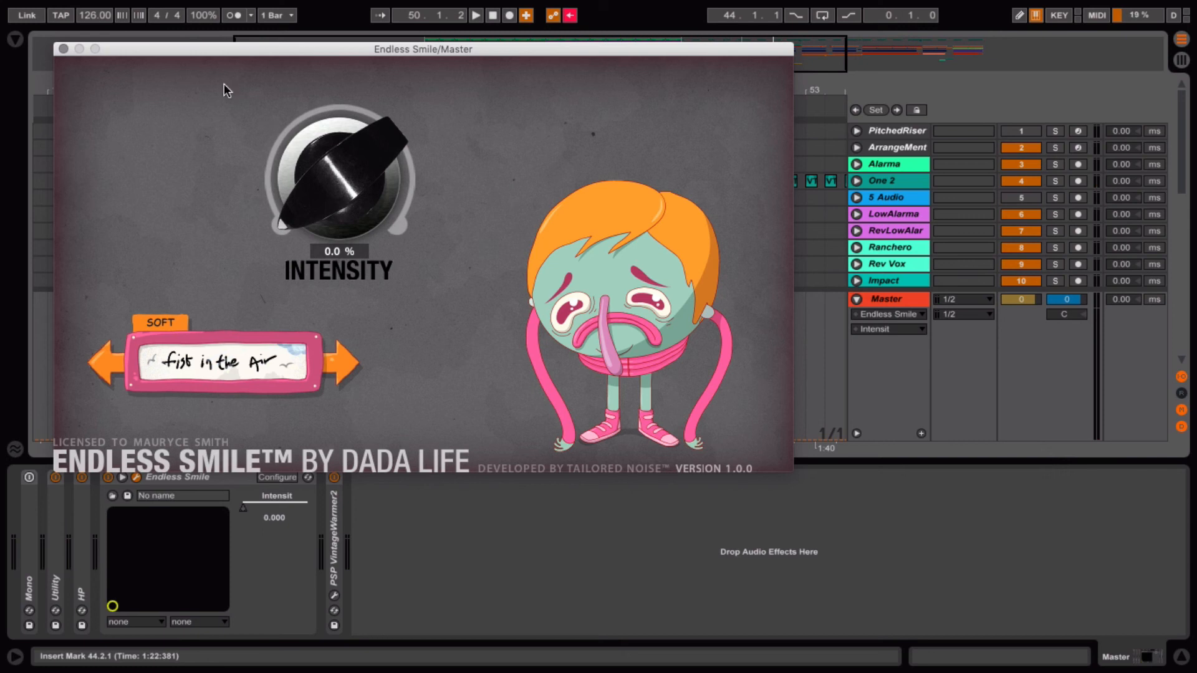
left_click(63, 48)
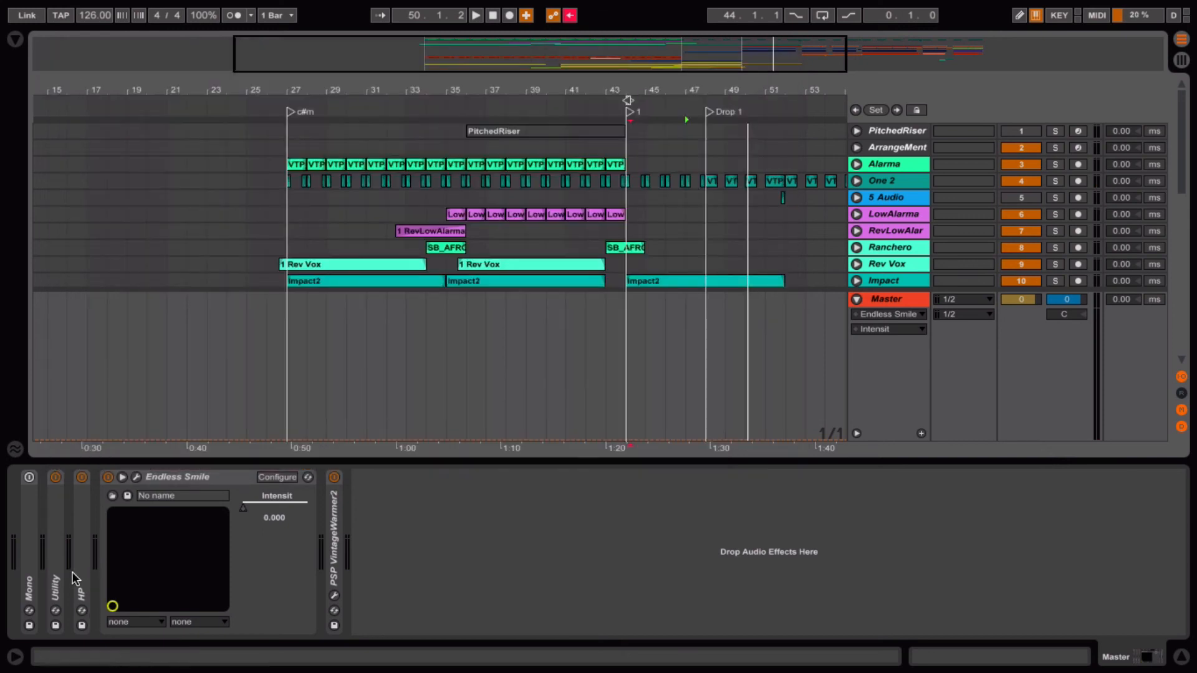
Step: Move the master's Utility device between Endless Smile and PSP VintageWarmer2, and fold both Endless Smile and Utility
left_click(55, 551)
left_click_drag(53, 548, 318, 549)
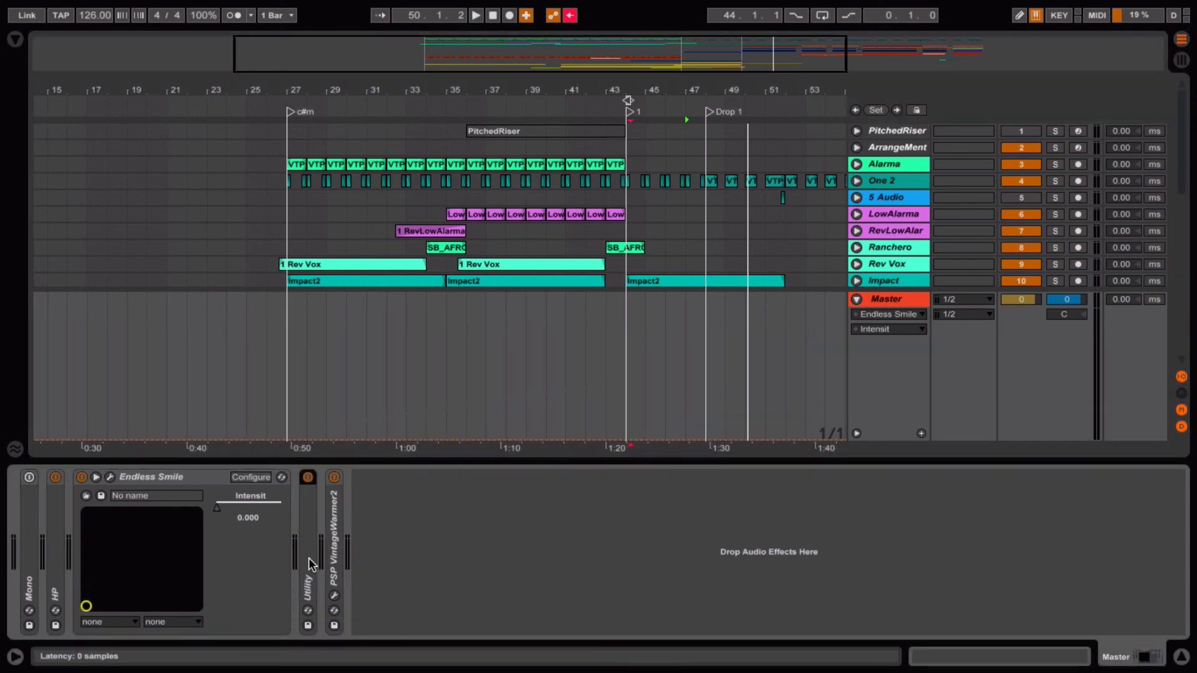
left_click(139, 476)
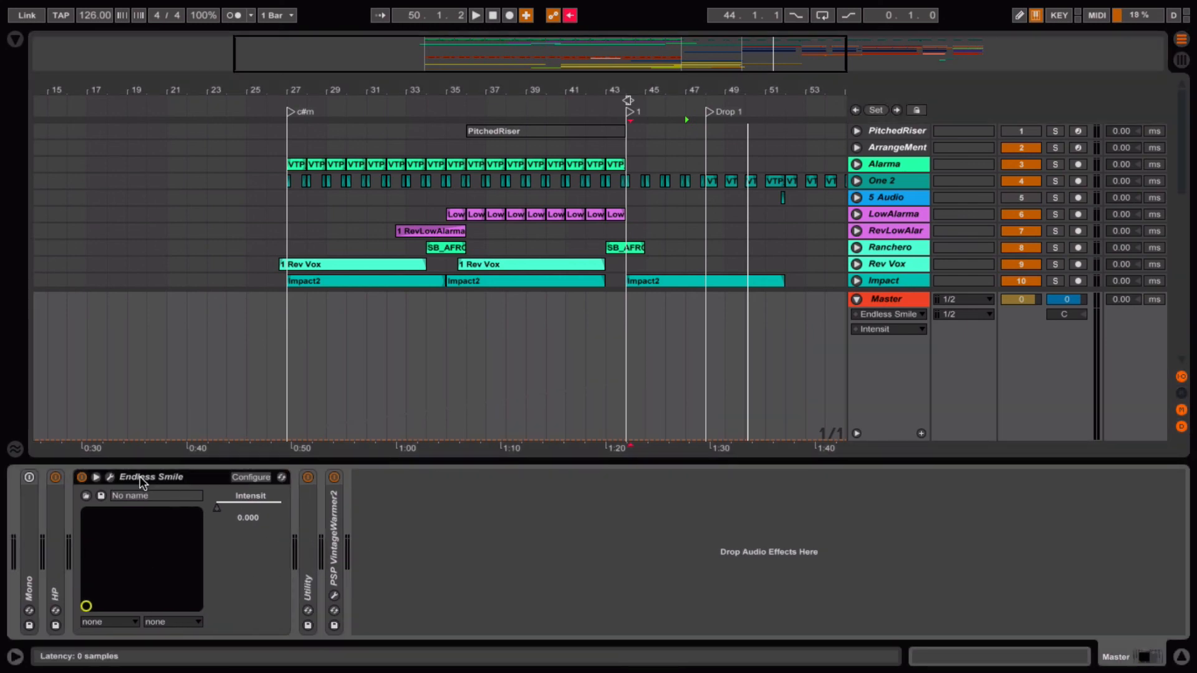
double_click(152, 477)
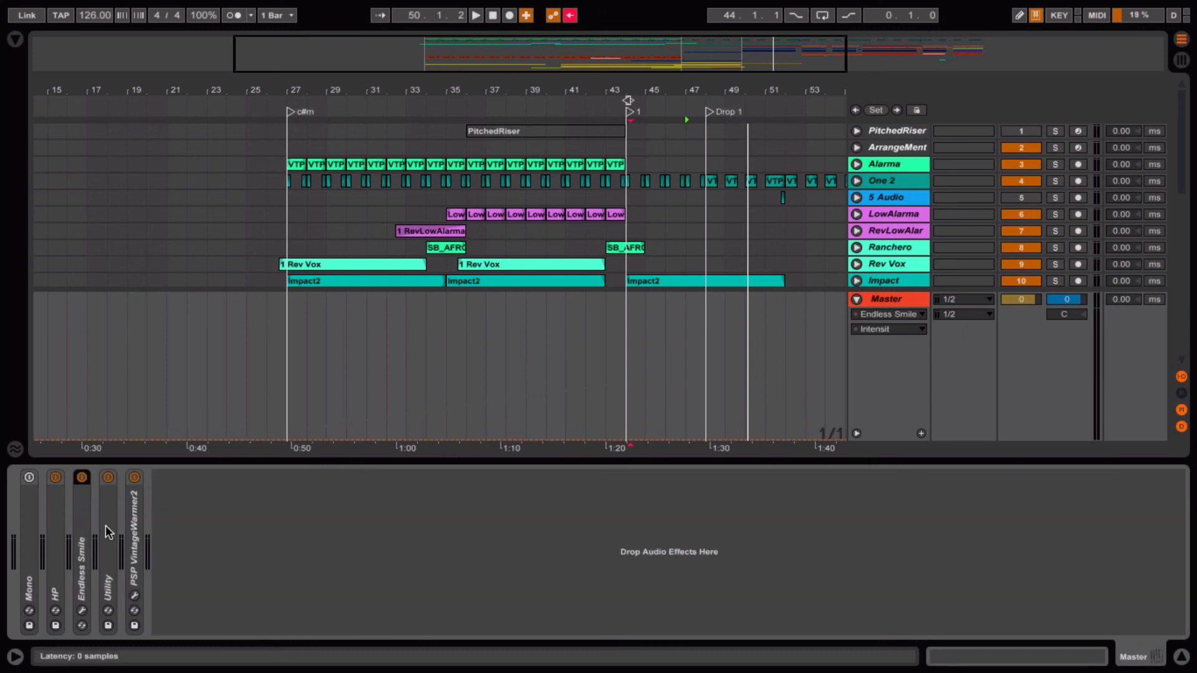
double_click(113, 563)
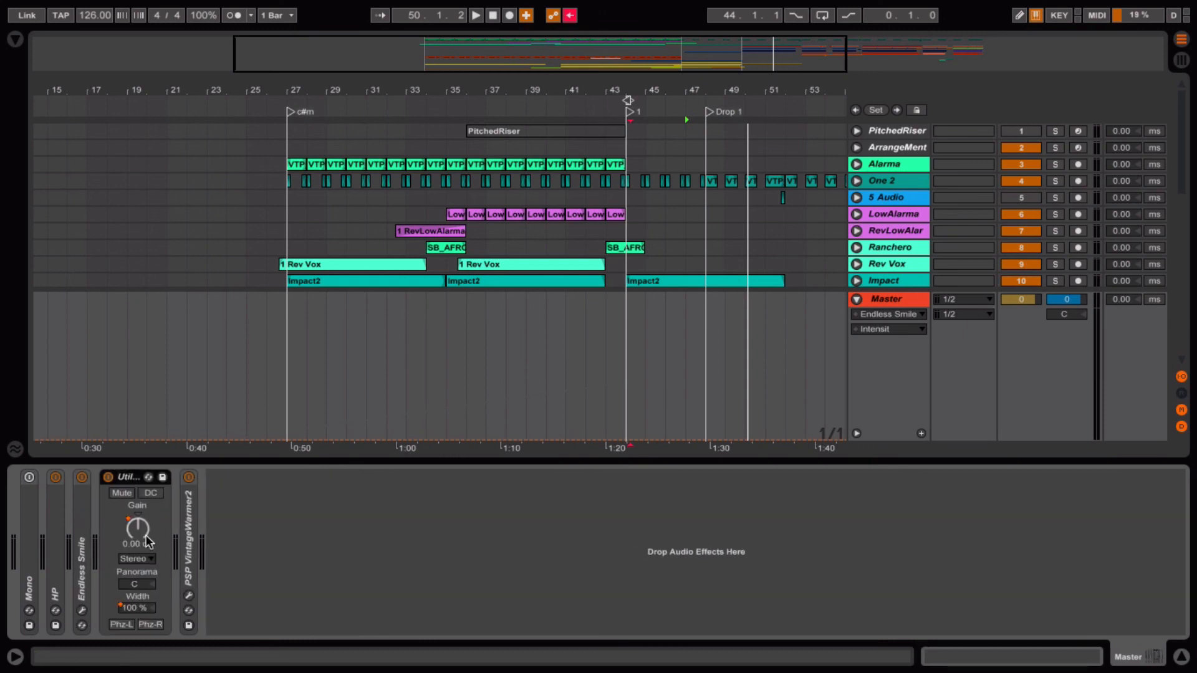
double_click(129, 477)
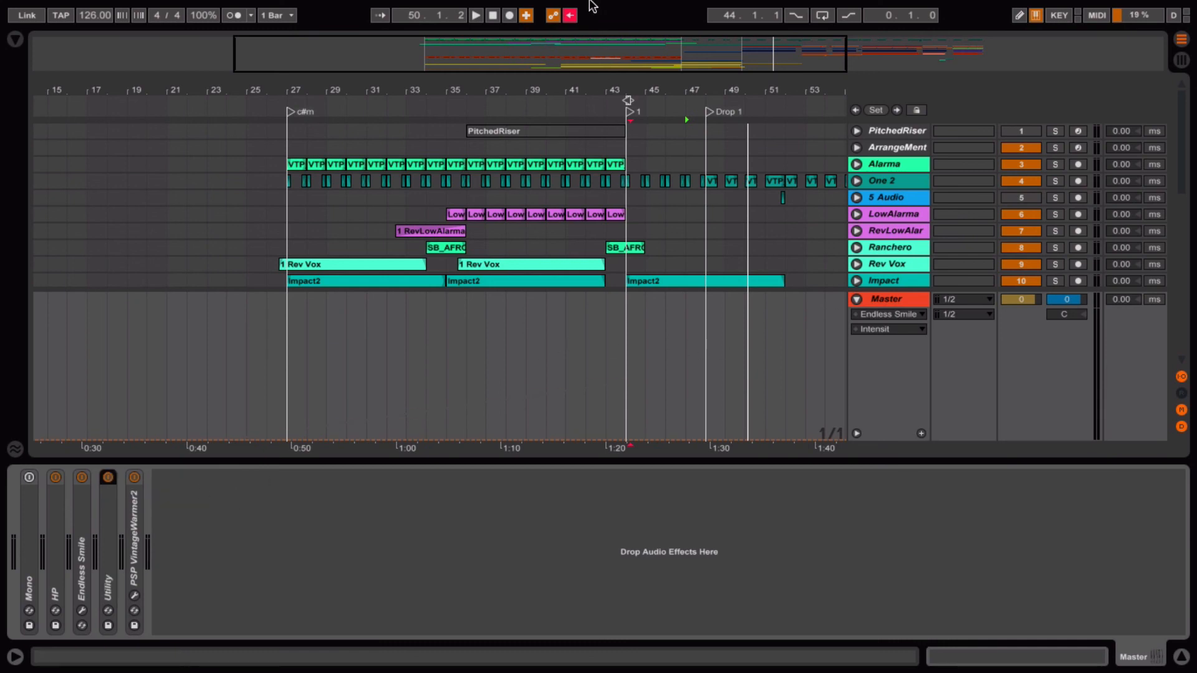
Step: Re-enable the overridden Intensity automation on the Master track
left_click(565, 9)
left_click(490, 37)
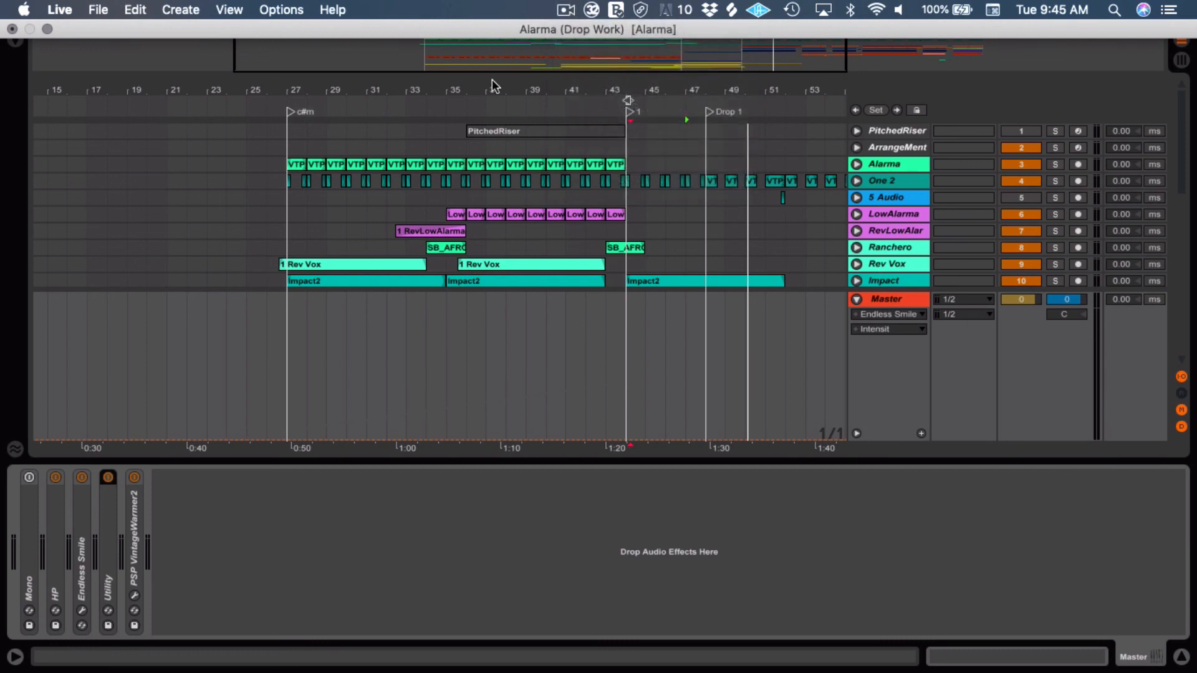
left_click(570, 17)
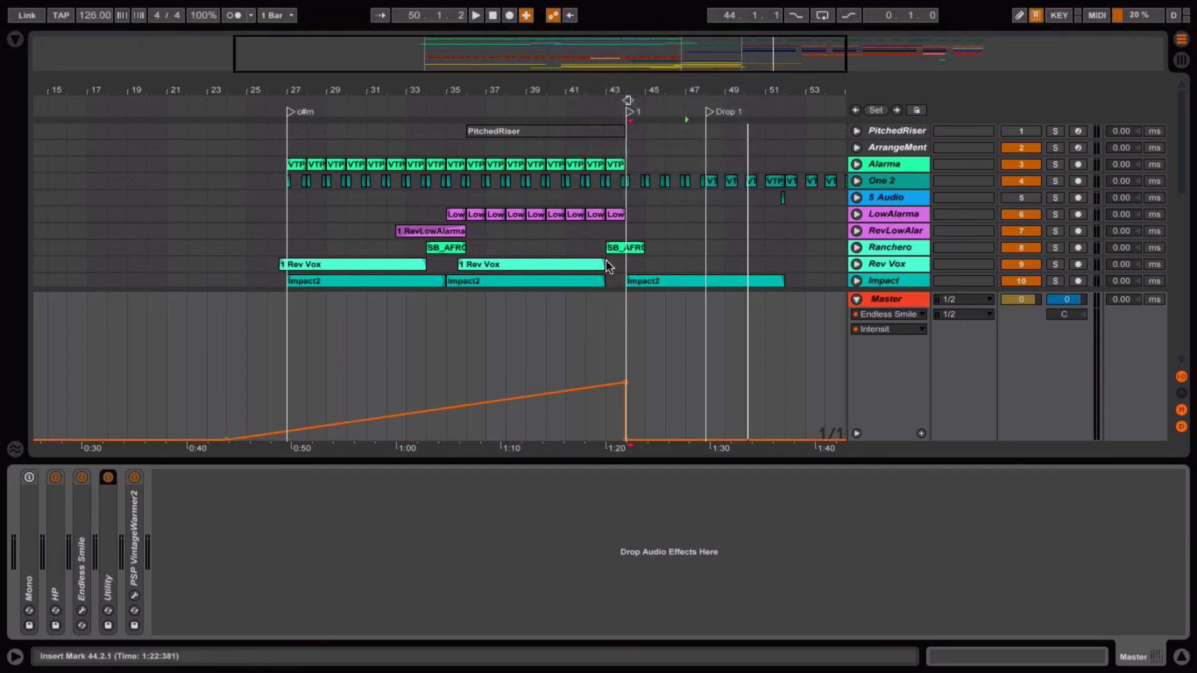
Step: Set the insert marker at bar 39, listen to the playback, and fold the Master track's automation lanes
left_click(540, 364)
key("space")
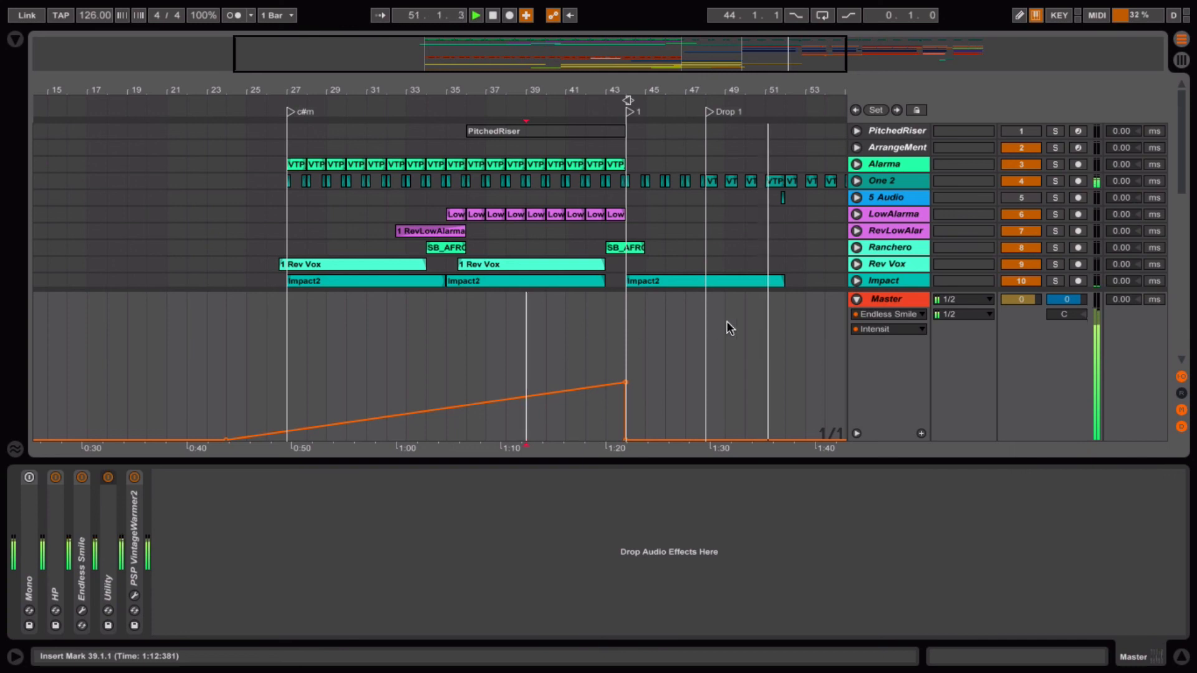
left_click(857, 299)
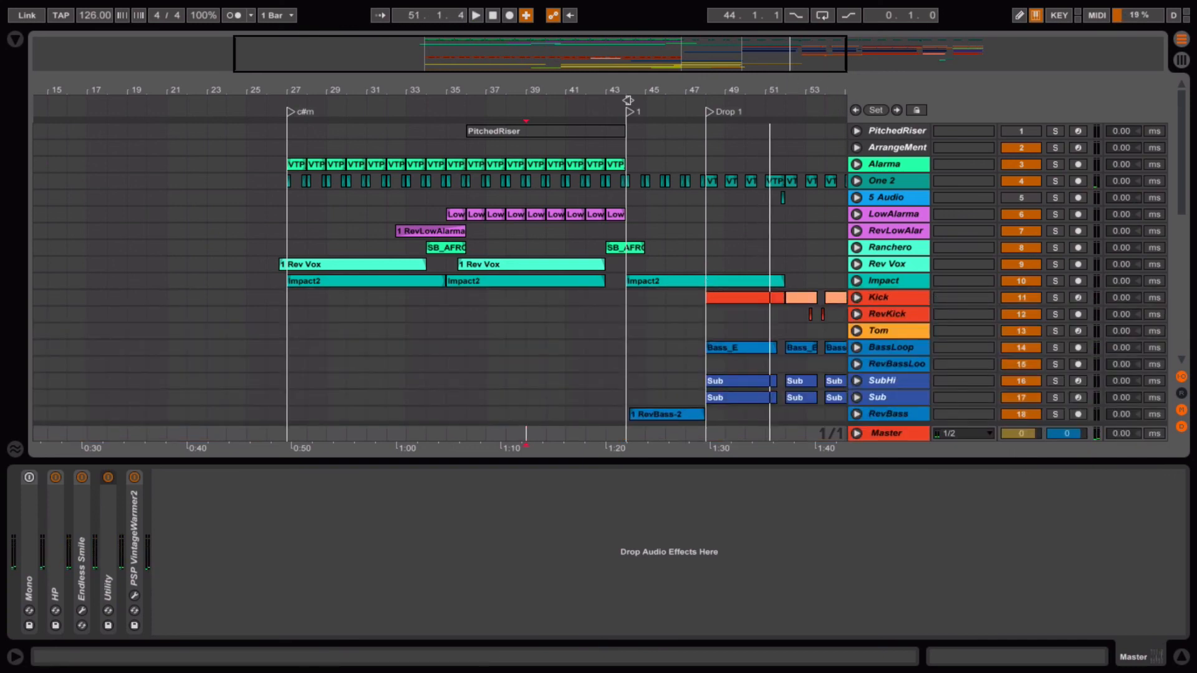
Step: Solo the five bass tracks from BassLoop to RevBass together
left_click_drag(791, 87, 565, 63)
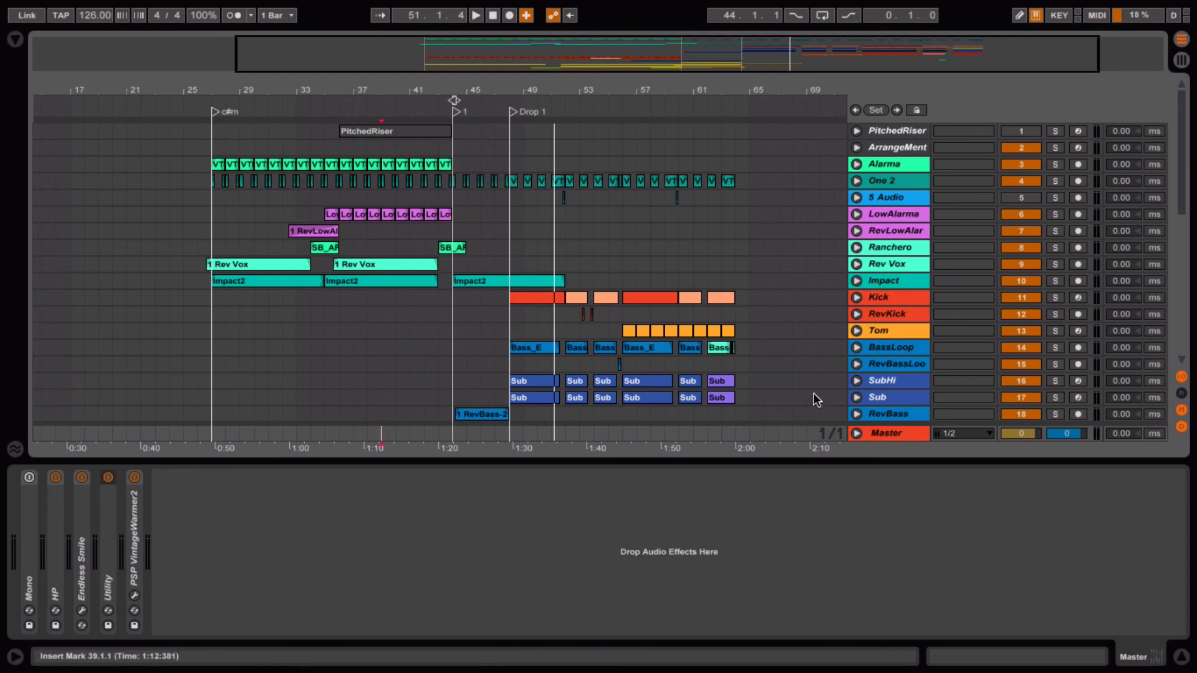
scroll(817, 365, "down", 2)
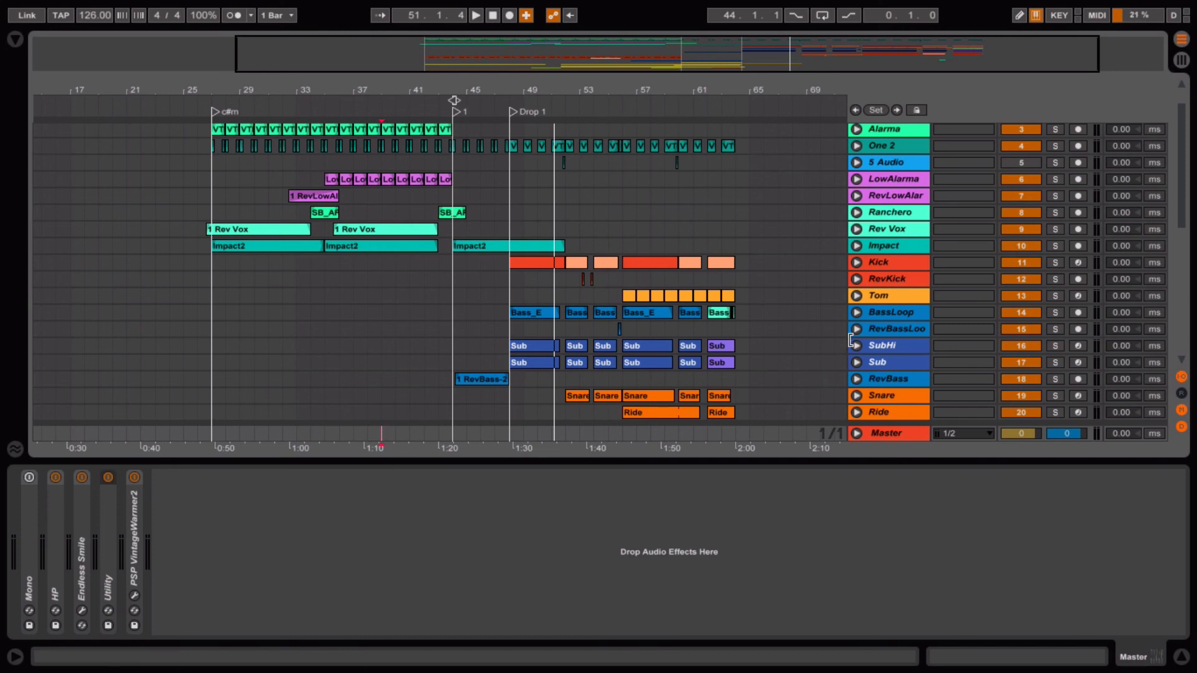
left_click(913, 314)
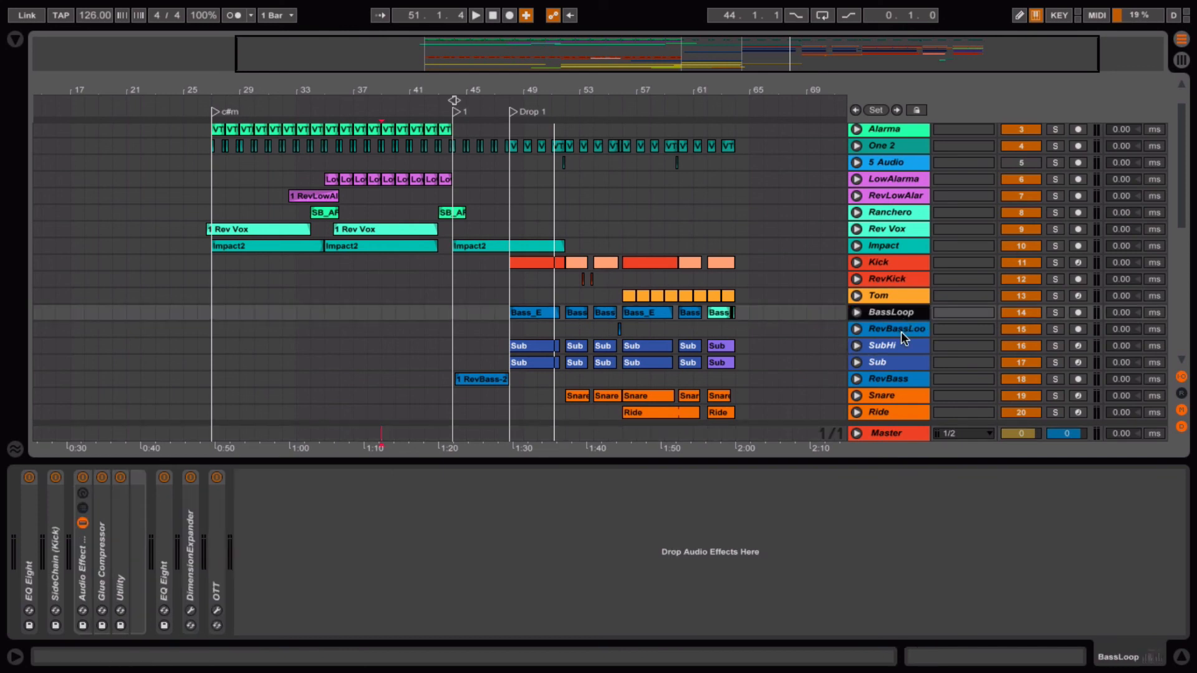
left_click(893, 379, "shift")
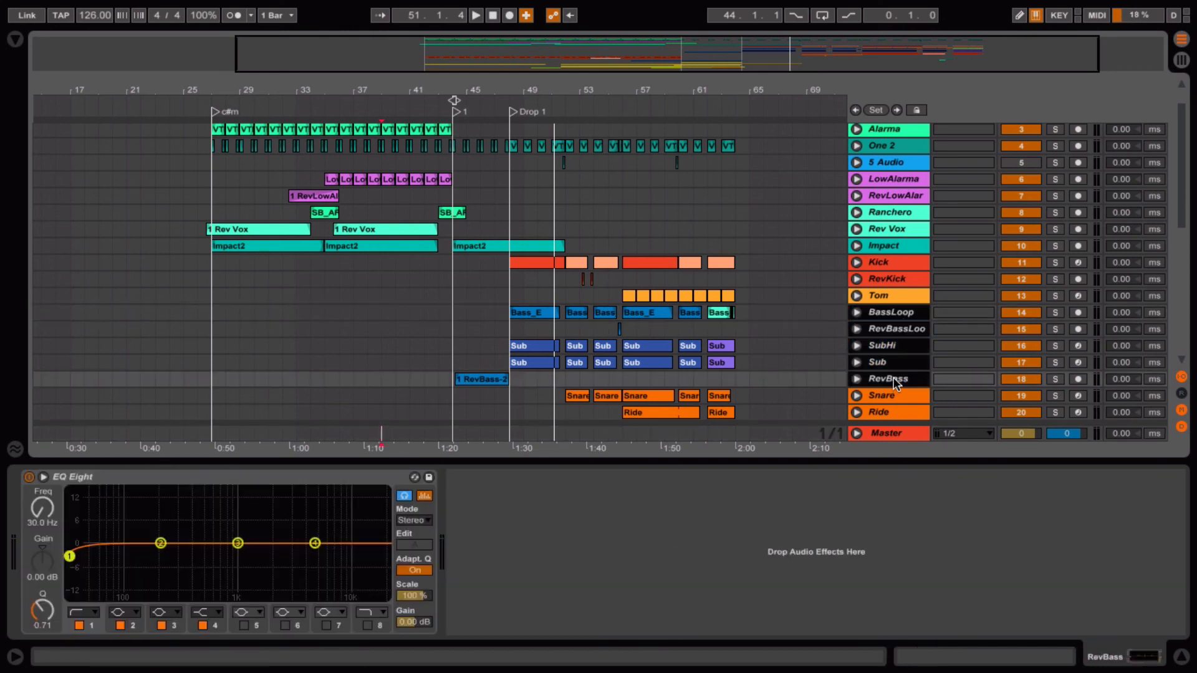
left_click(1055, 313)
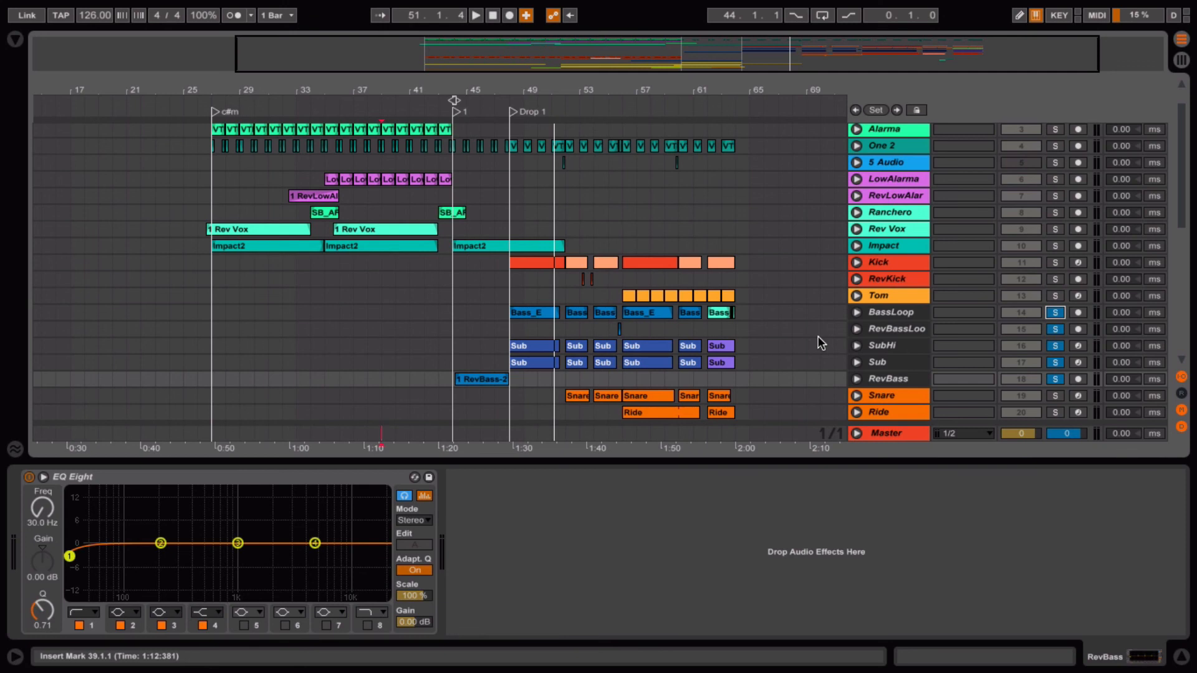
Step: Audition the soloed bass tracks from the first BassLoop clip at Drop 1
left_click(886, 313)
key("space")
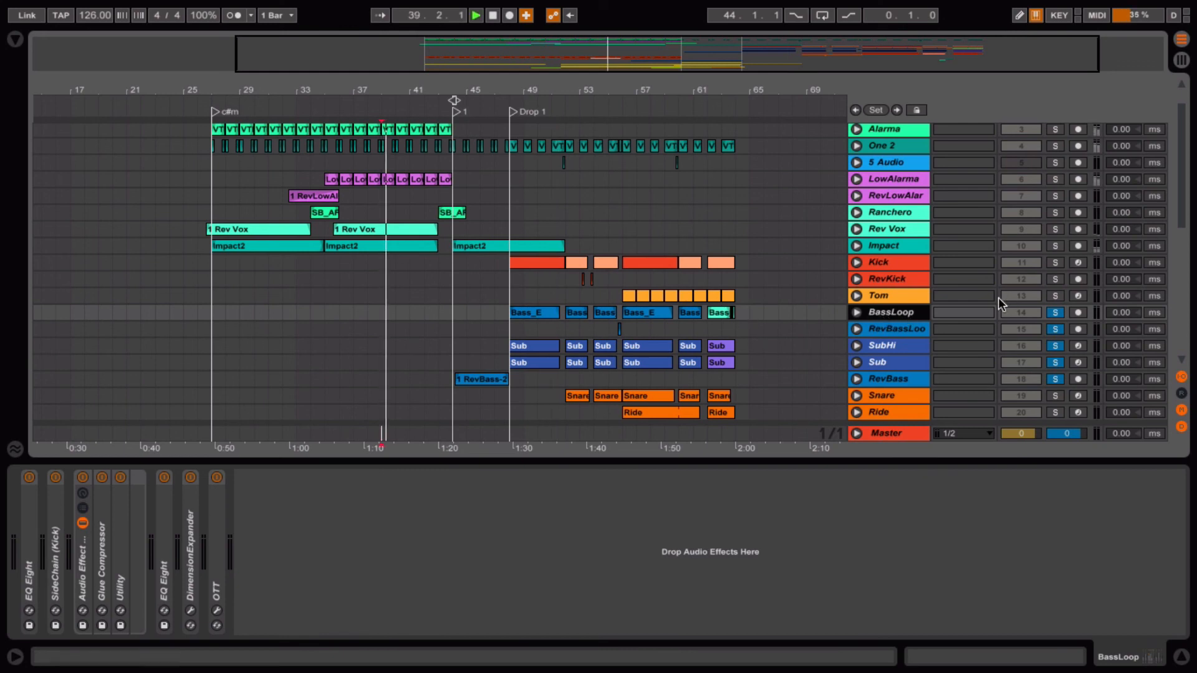
left_click(538, 313)
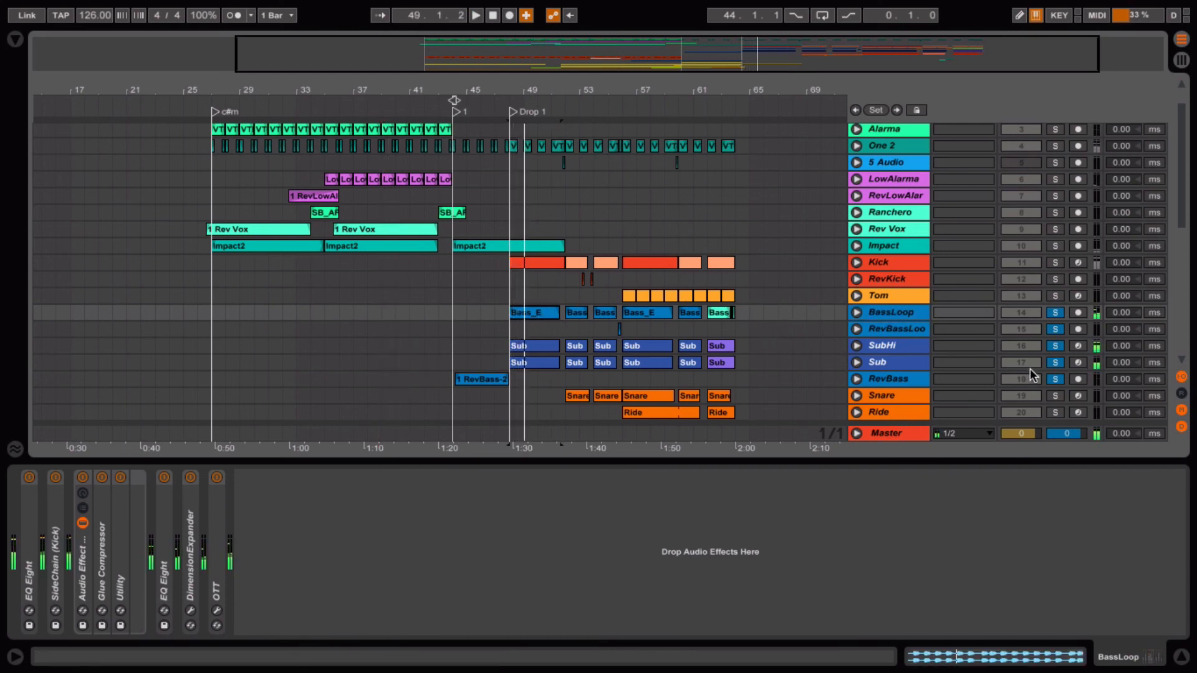
Step: Solo only the BassLoop track and audition its first clip from bar 48
left_click(1055, 379)
left_click(1056, 314)
key("space")
key("space")
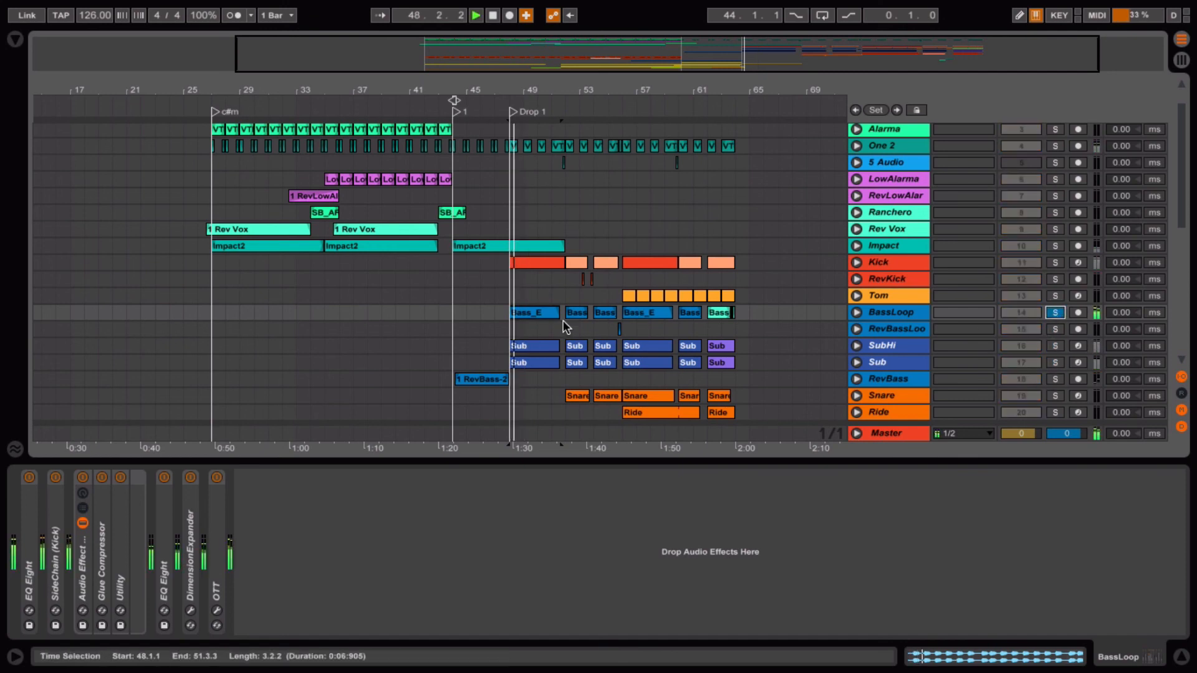
key("space")
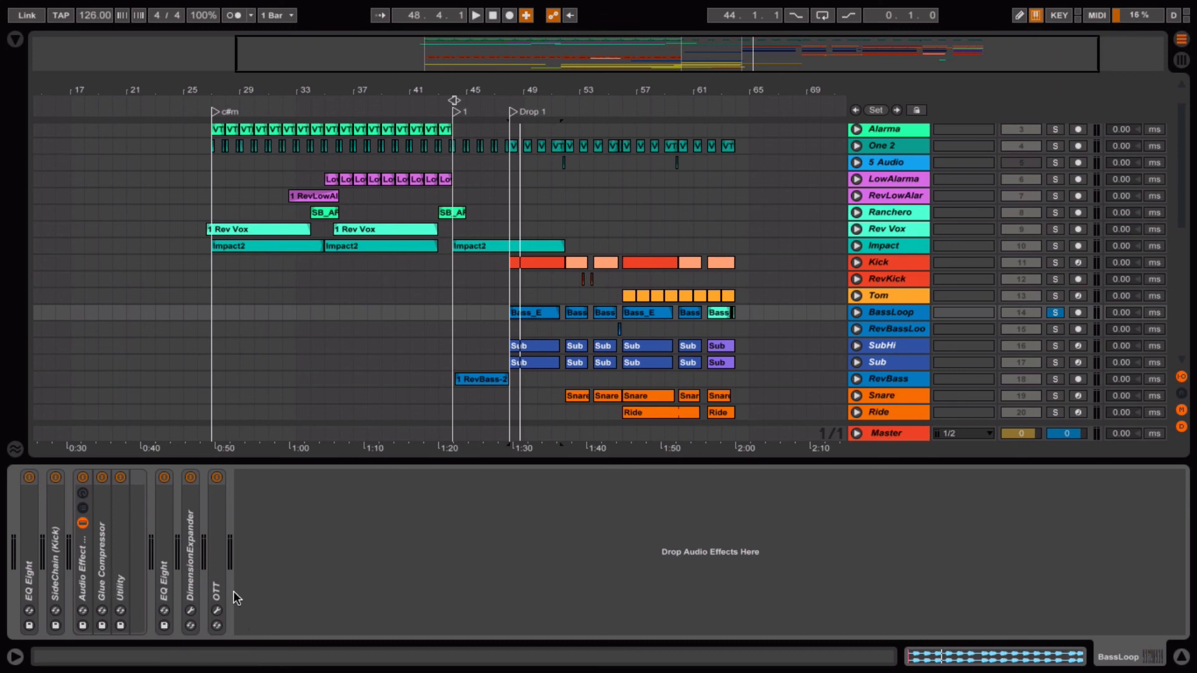
Step: Unfold the BassLoop track's DimensionExpander device and open its plug-in window
double_click(192, 541)
left_click(219, 478)
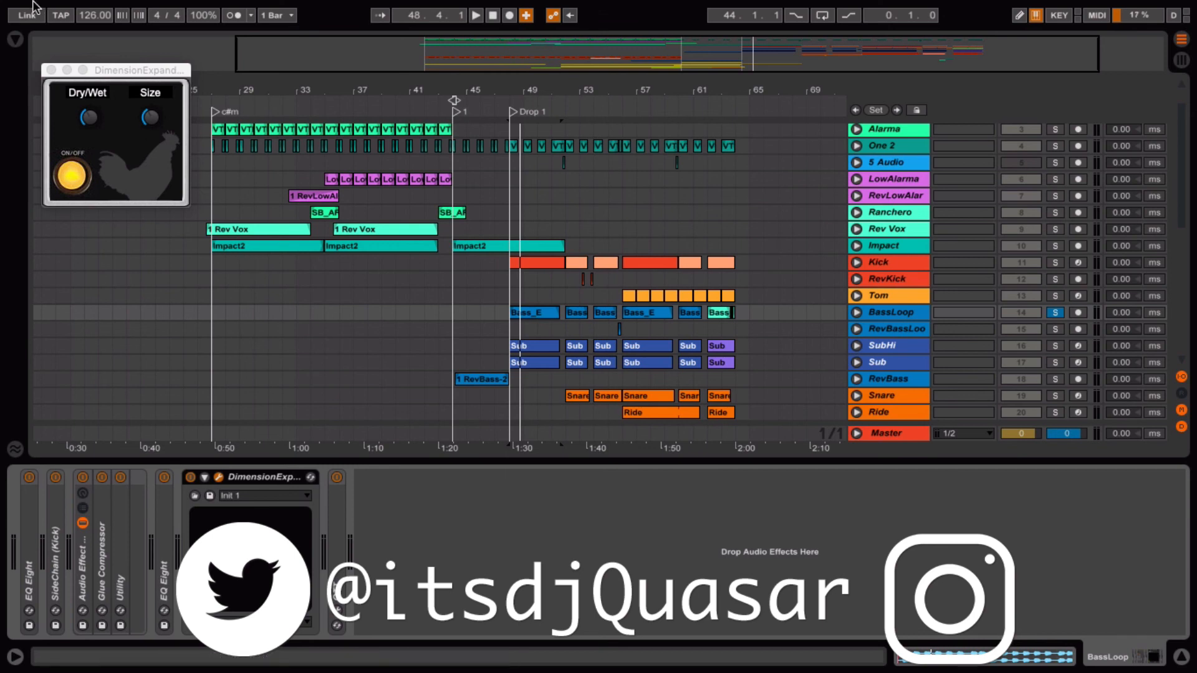
Step: Close the DimensionExpander plug-in window and switch the solo from the BassLoop track to the Sub track
left_click(52, 70)
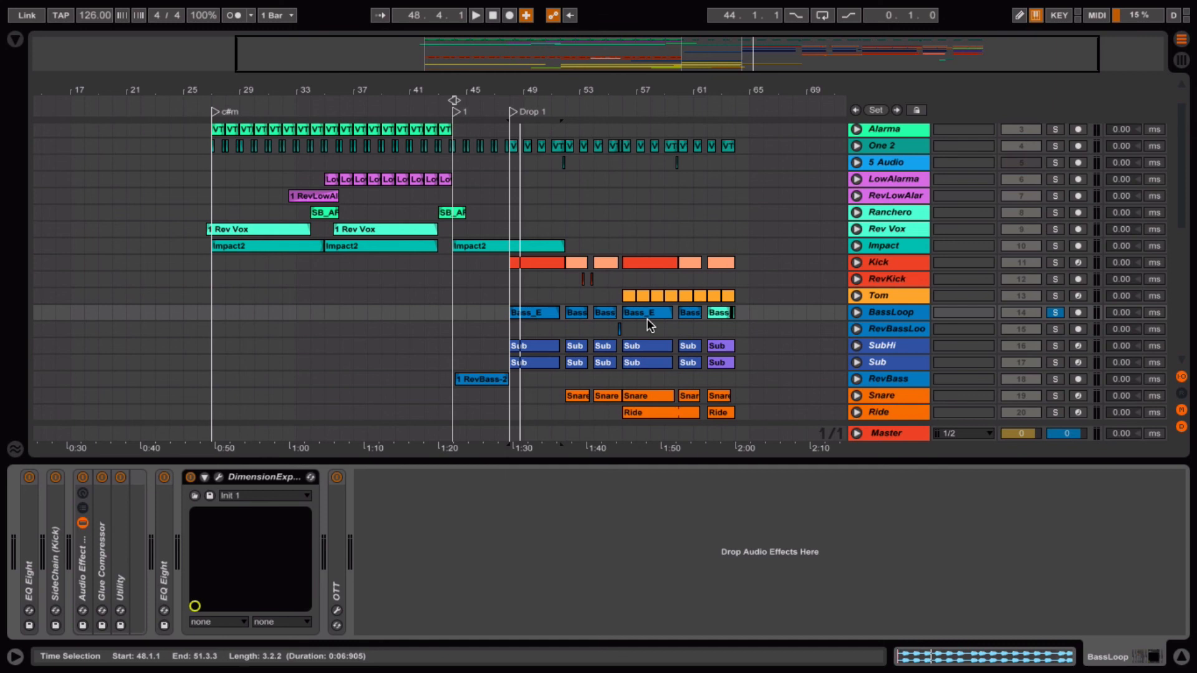
left_click(1056, 312)
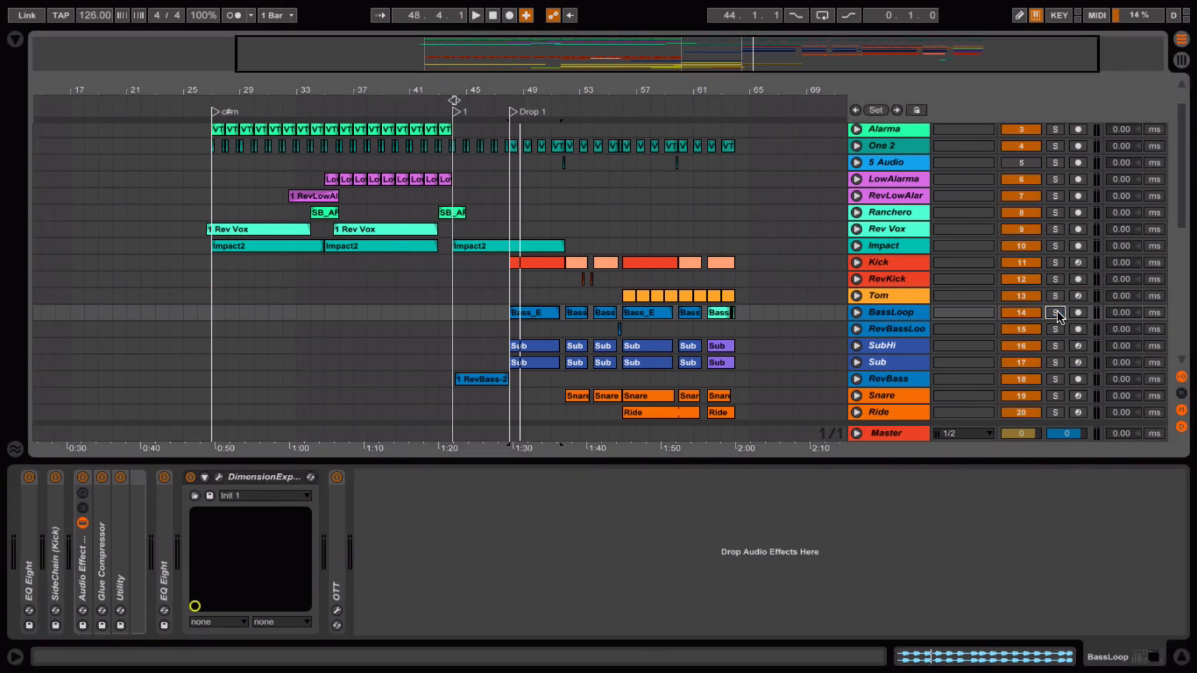
left_click(1055, 363)
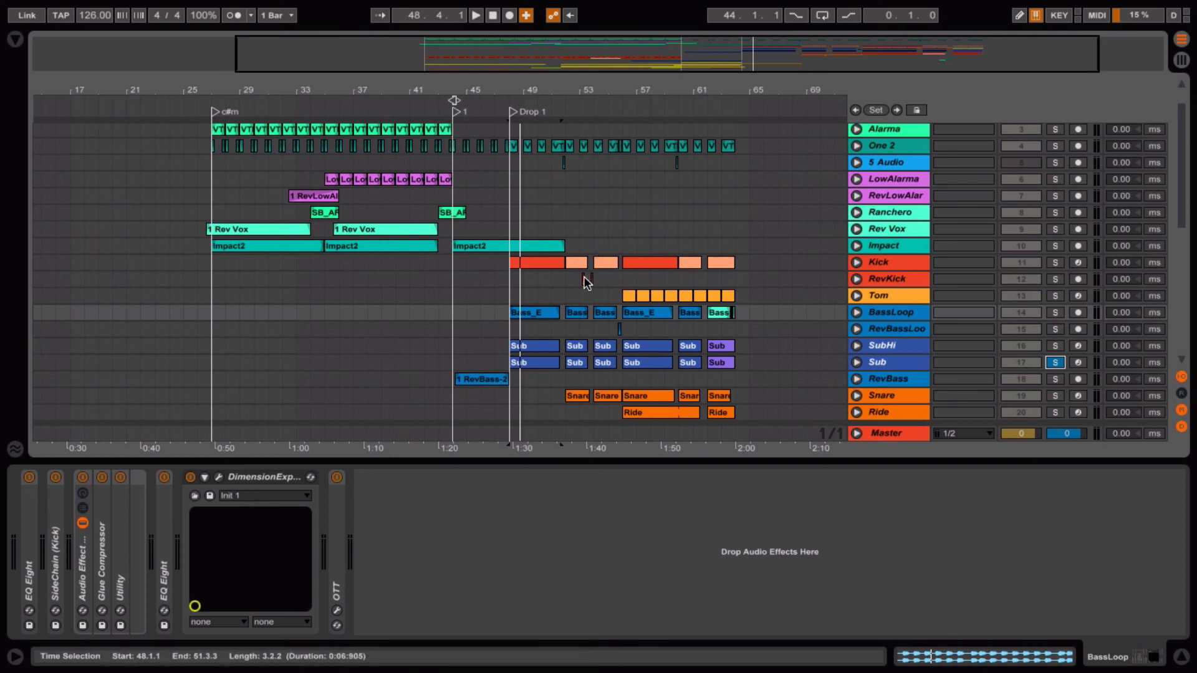
Step: Solo the five tracks from BassLoop to RevBass together, audition them from Drop 1, and unsolo them during playback
left_click(1059, 311)
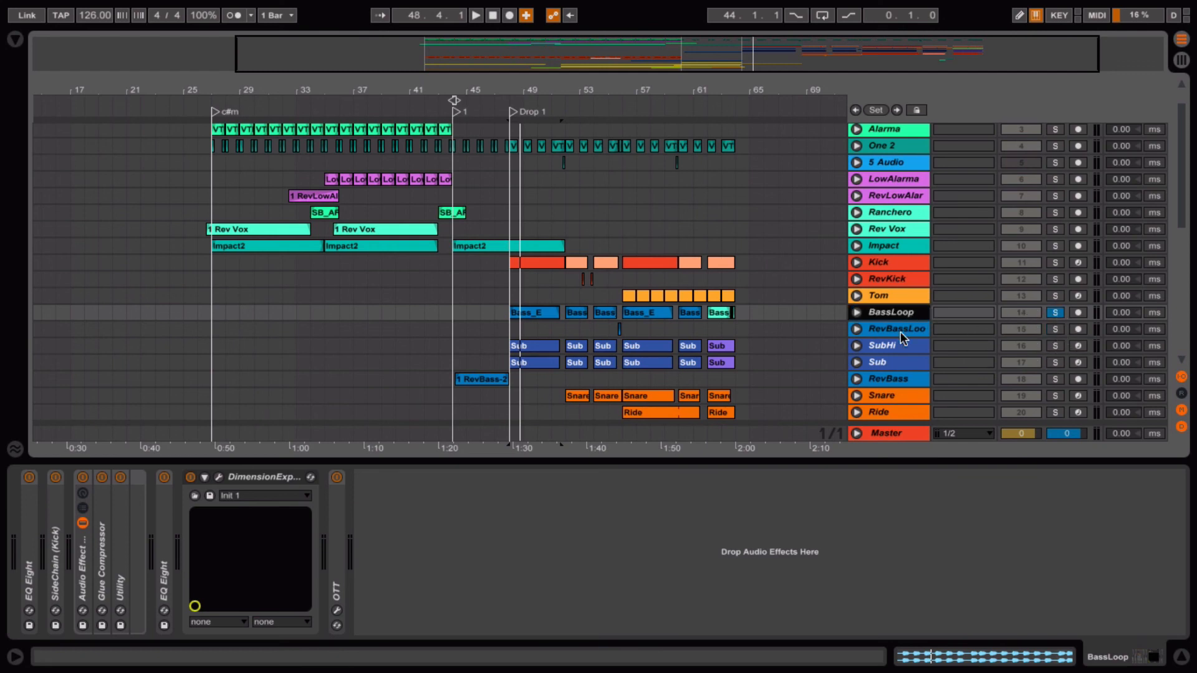
left_click(914, 379, "shift")
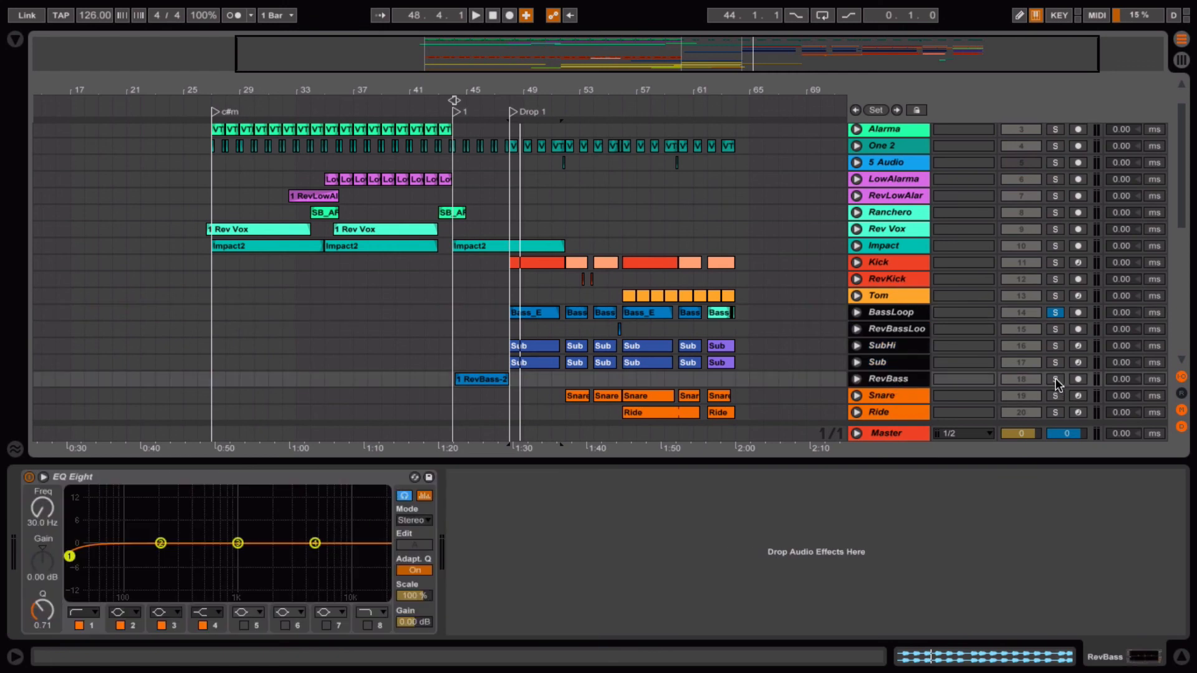
left_click(1055, 378)
key("space")
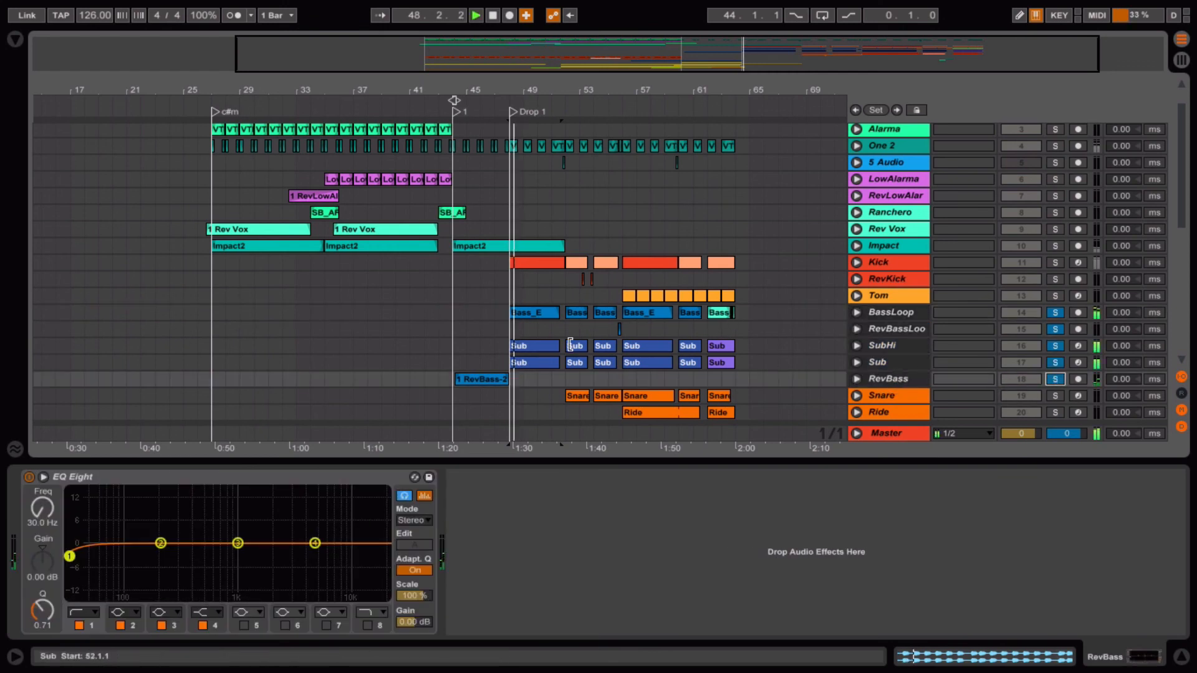
left_click(1055, 379)
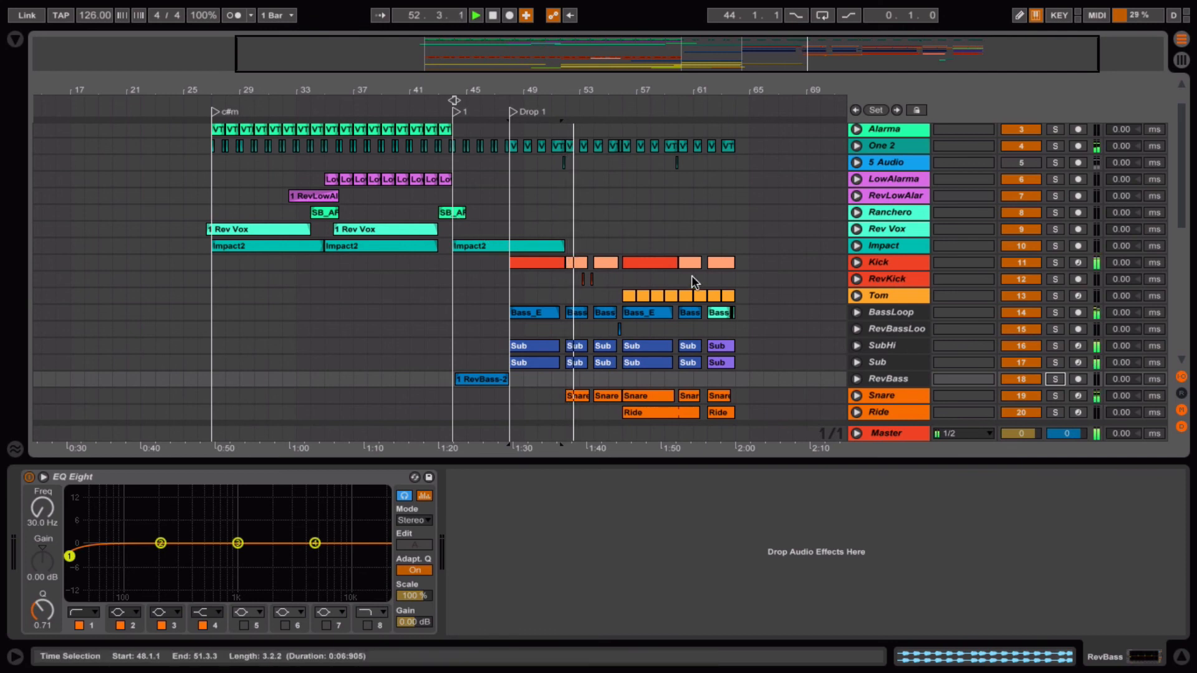
Step: Solo only the Sub track and inspect its SideChain (Kick) compressor, folding the device again
left_click(888, 378)
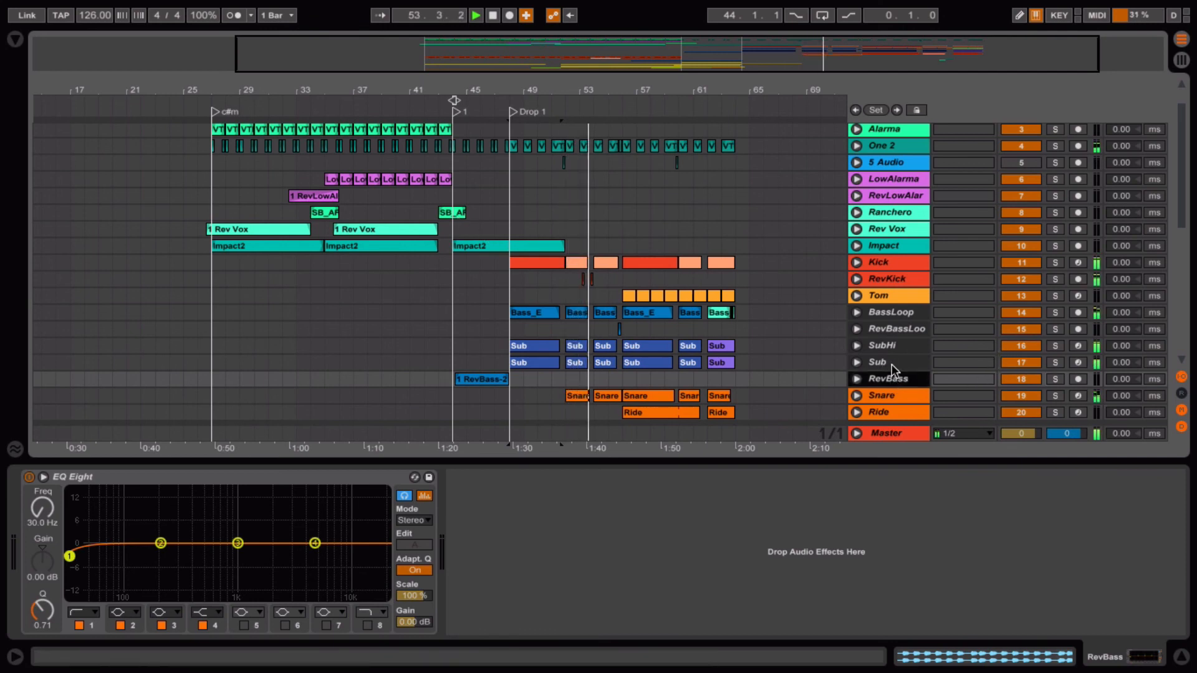
left_click(750, 347)
left_click(880, 363)
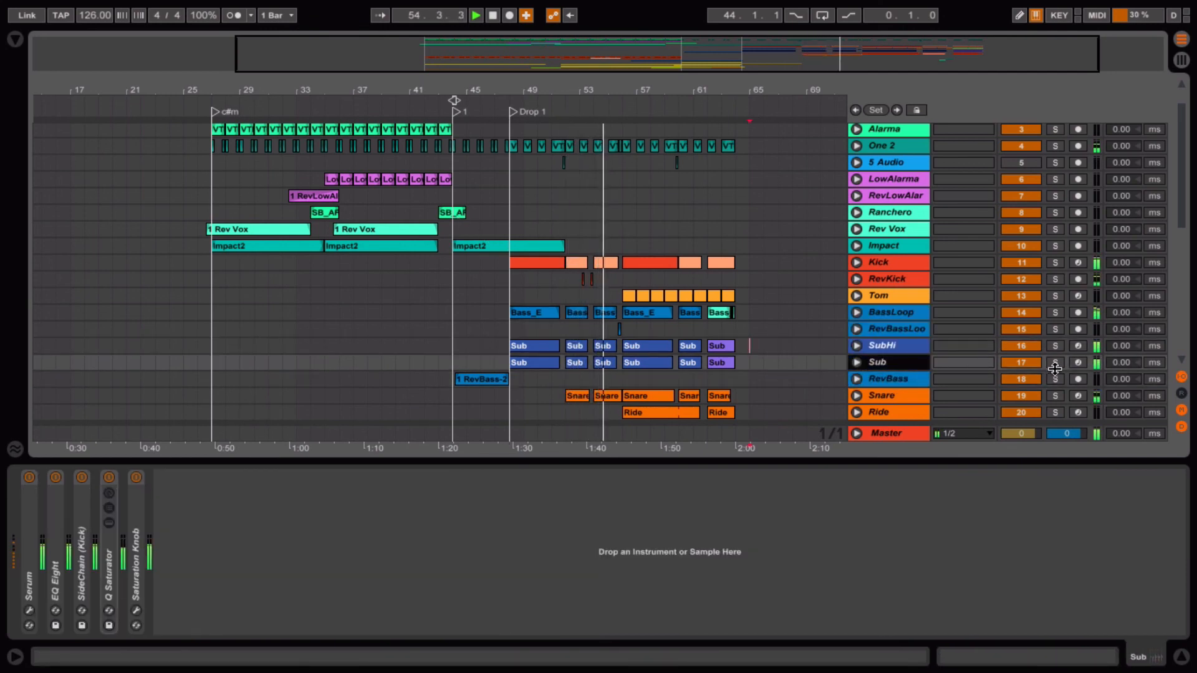
left_click(1054, 365)
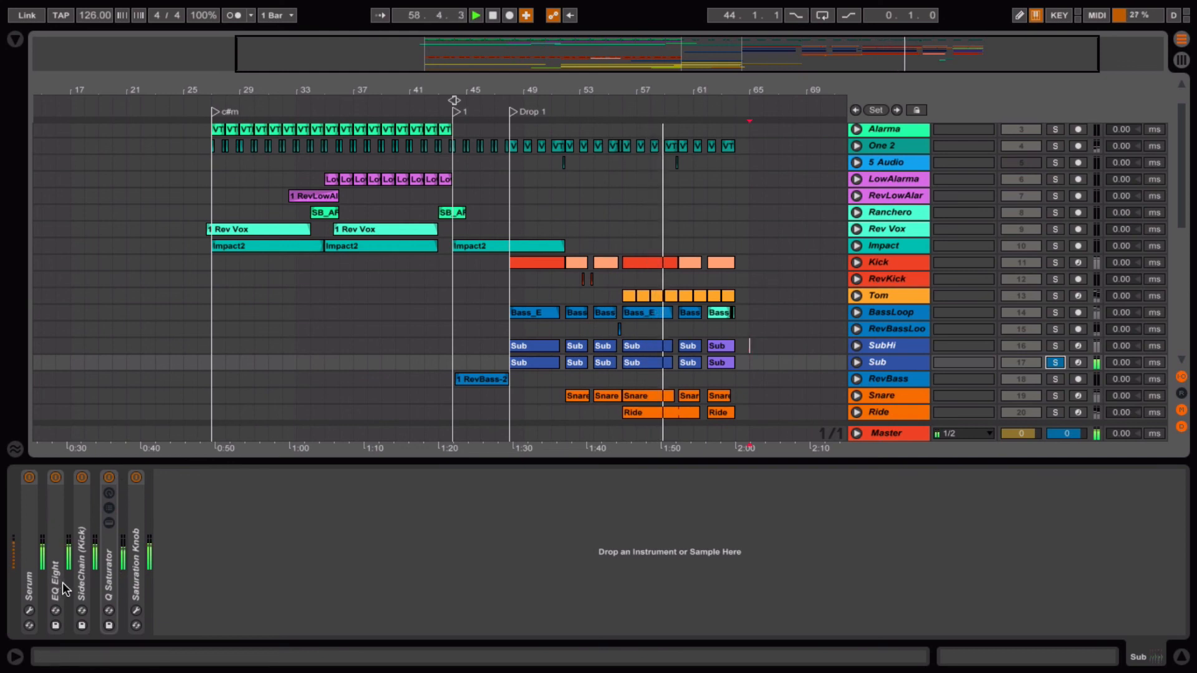
double_click(86, 559)
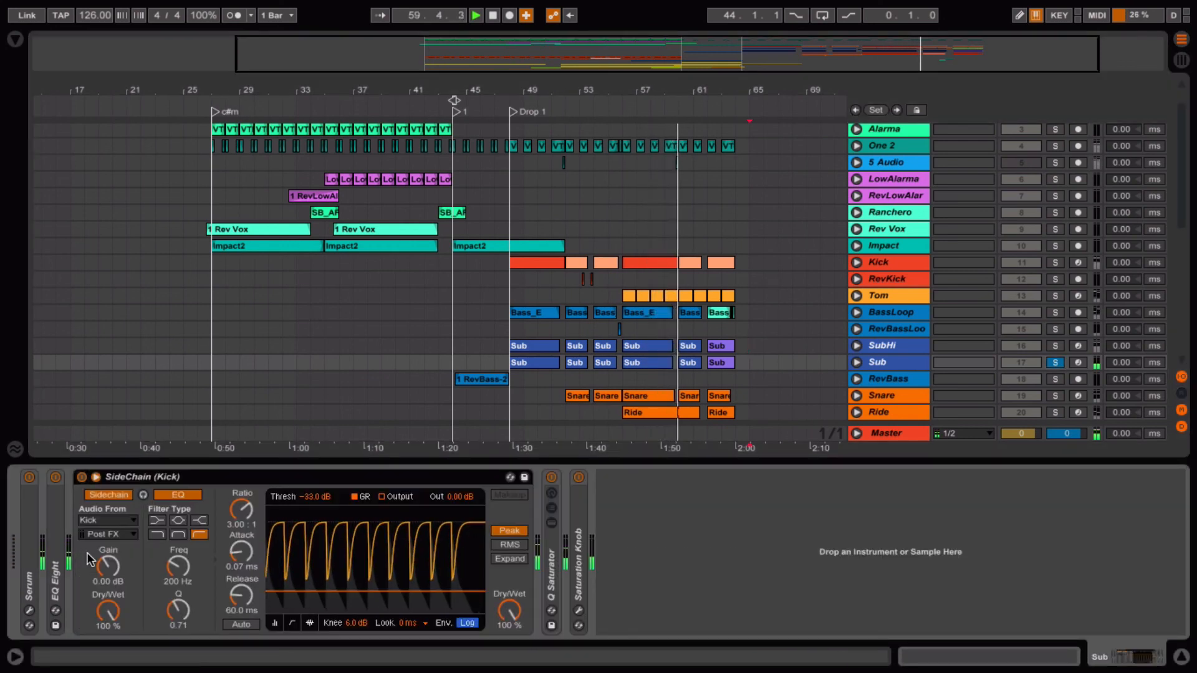
double_click(210, 477)
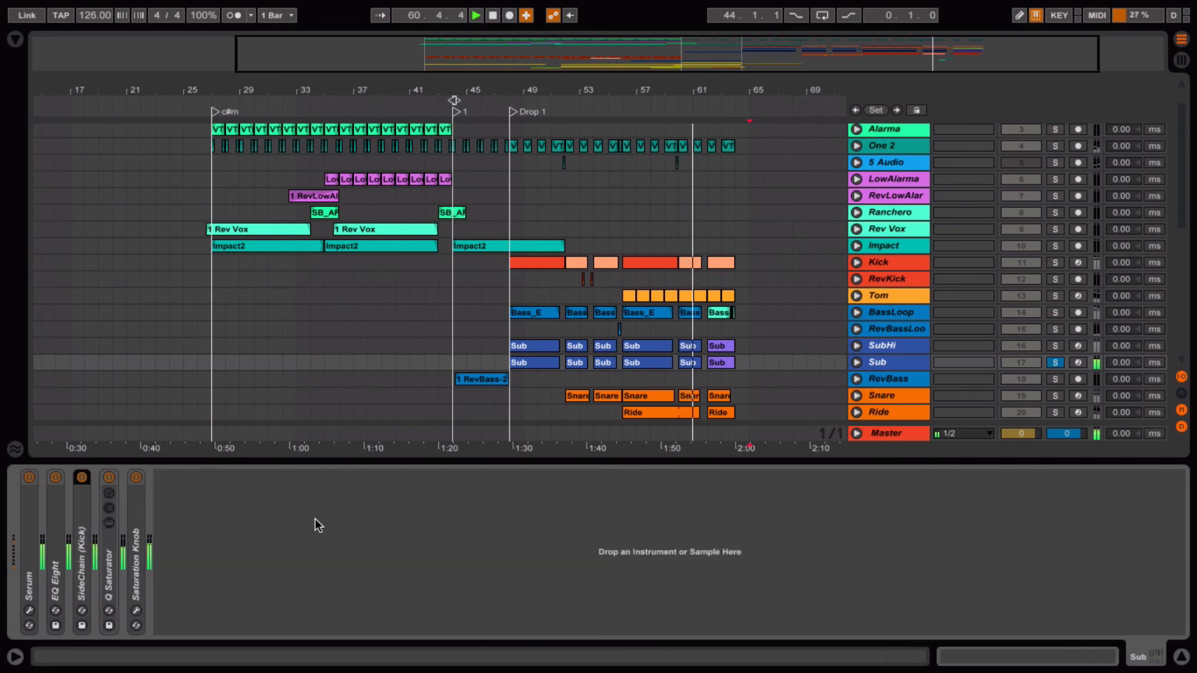
Step: Switch the solo from Sub to SubHi and audition the first SubHi clip at Drop 1
left_click(1055, 363)
left_click(1056, 346)
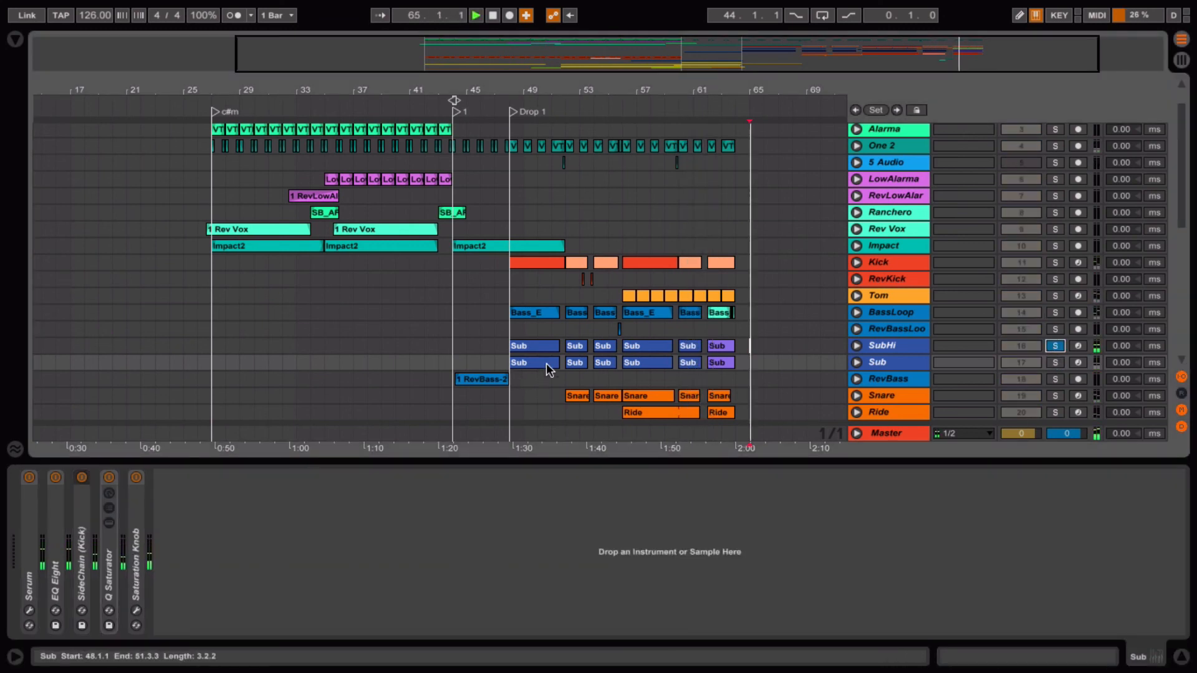
left_click(532, 345)
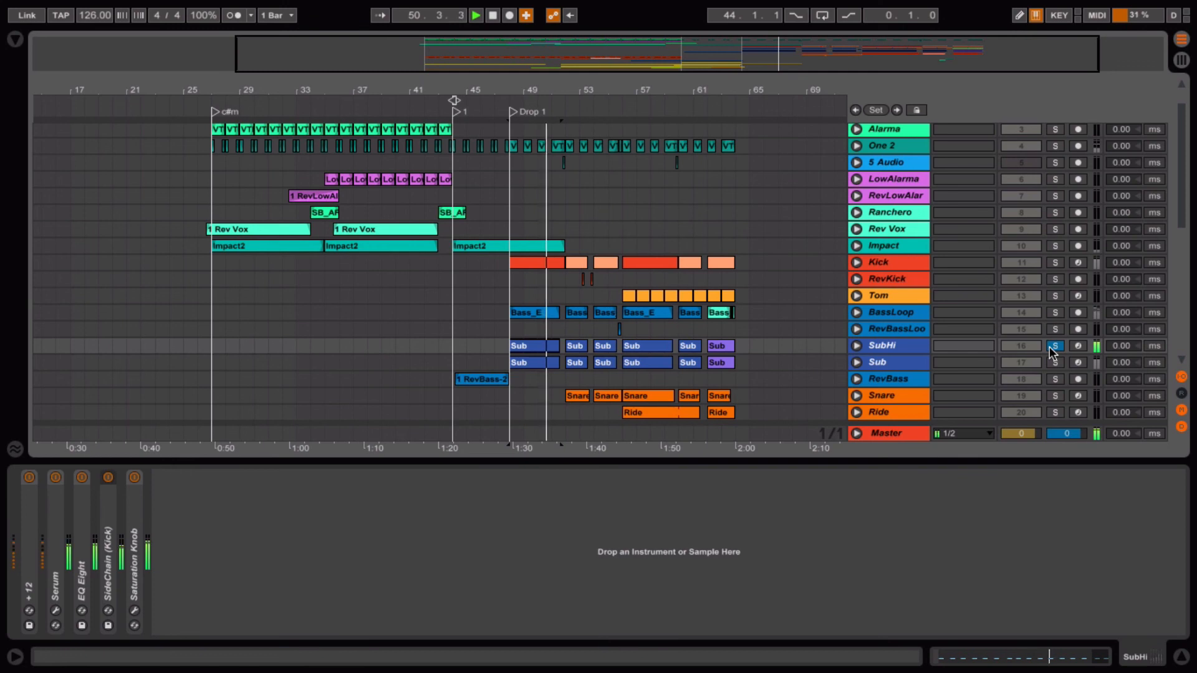
Step: Move the solo through RevBassLoop to BassLoop, select the first Bass_E clip, and unsolo BassLoop to hear the full drop from bar 48
left_click(1056, 330)
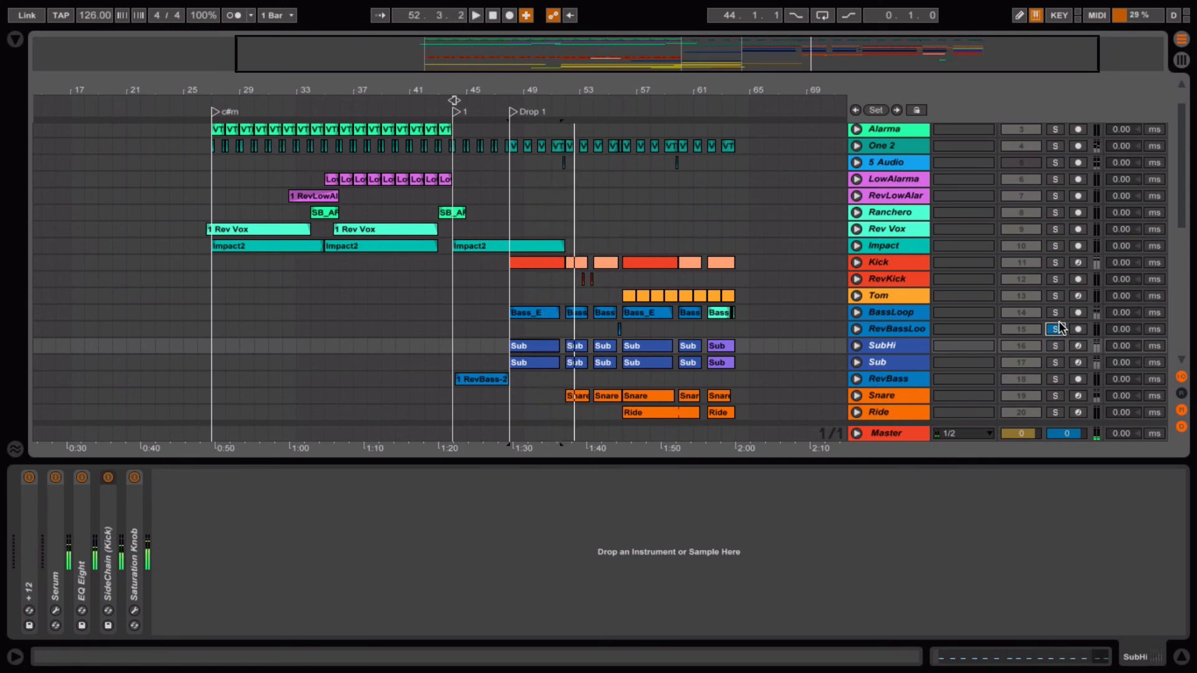
left_click(1055, 312)
left_click(526, 313)
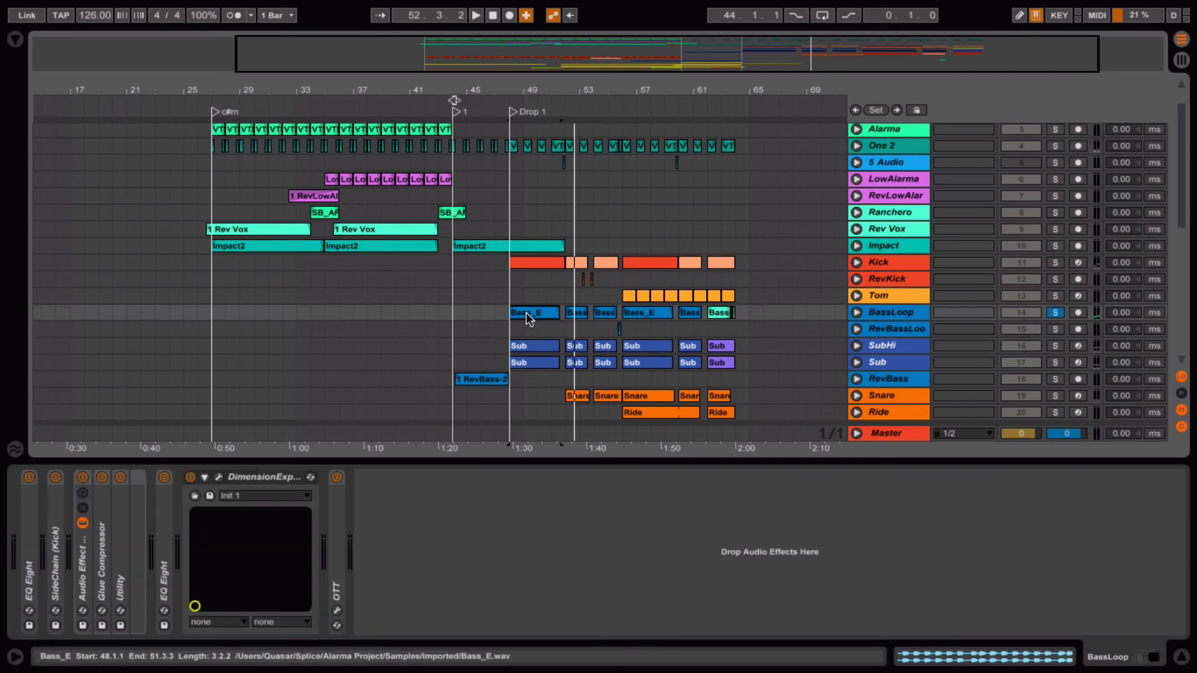
left_click(1056, 312)
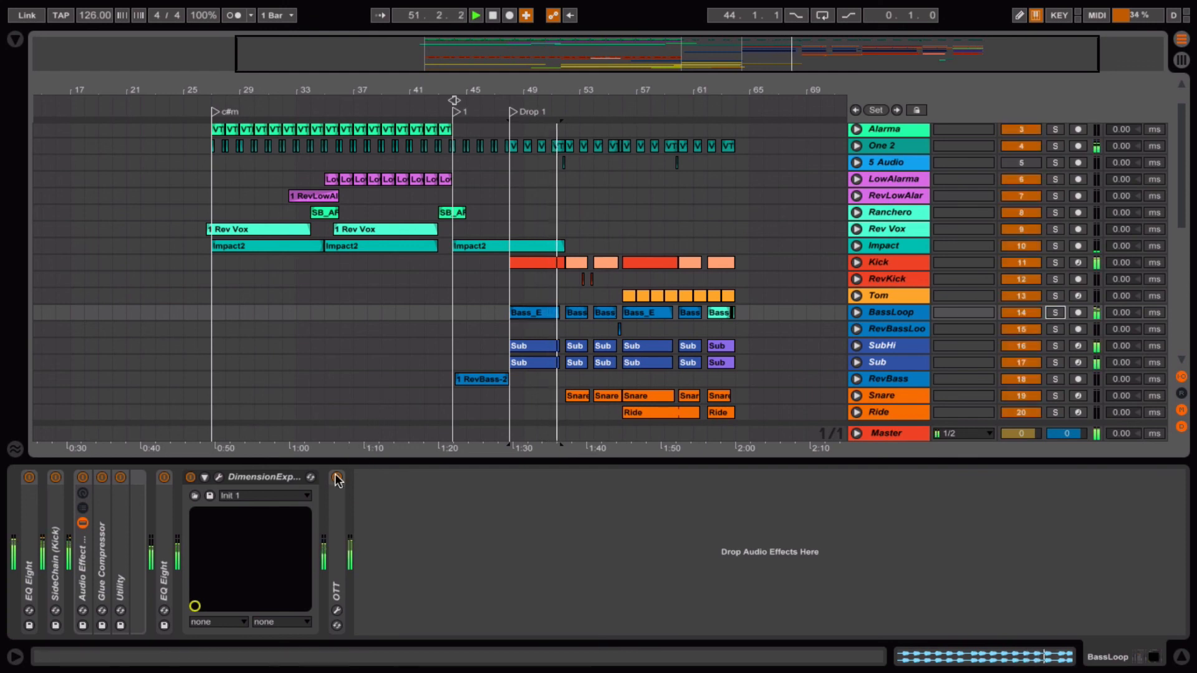
Step: Fold the BassLoop track's DimensionExpander device and hide the device view to show more tracks in the arrangement
double_click(246, 474)
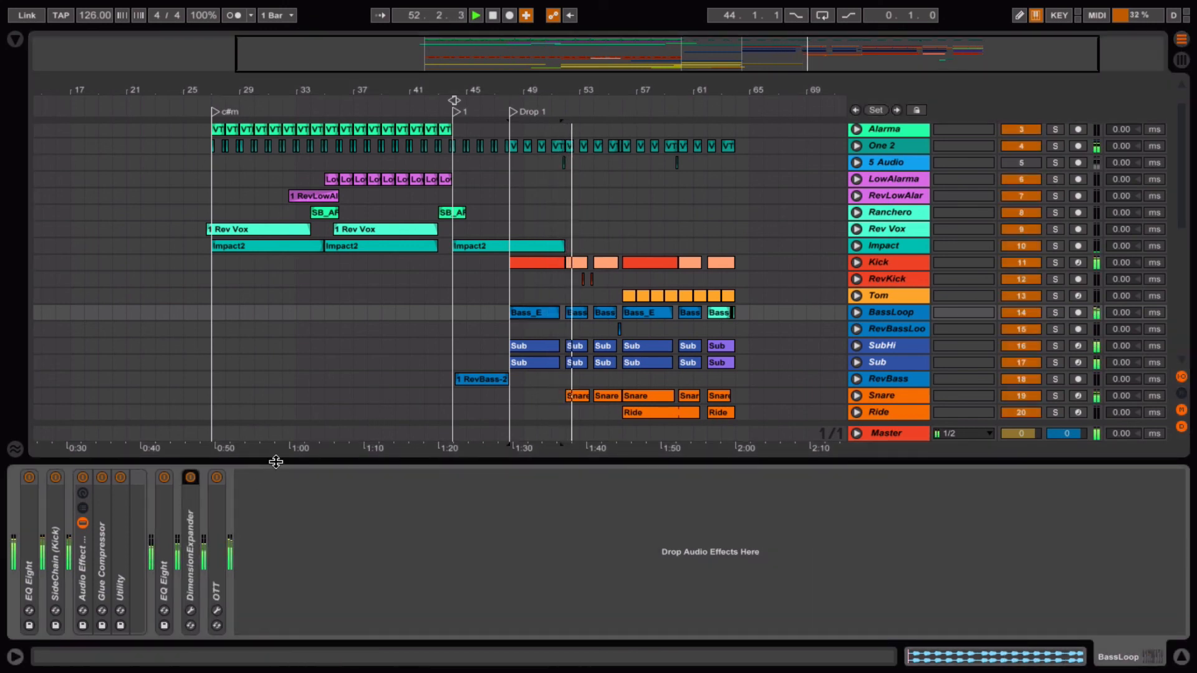
key("super+alt+l")
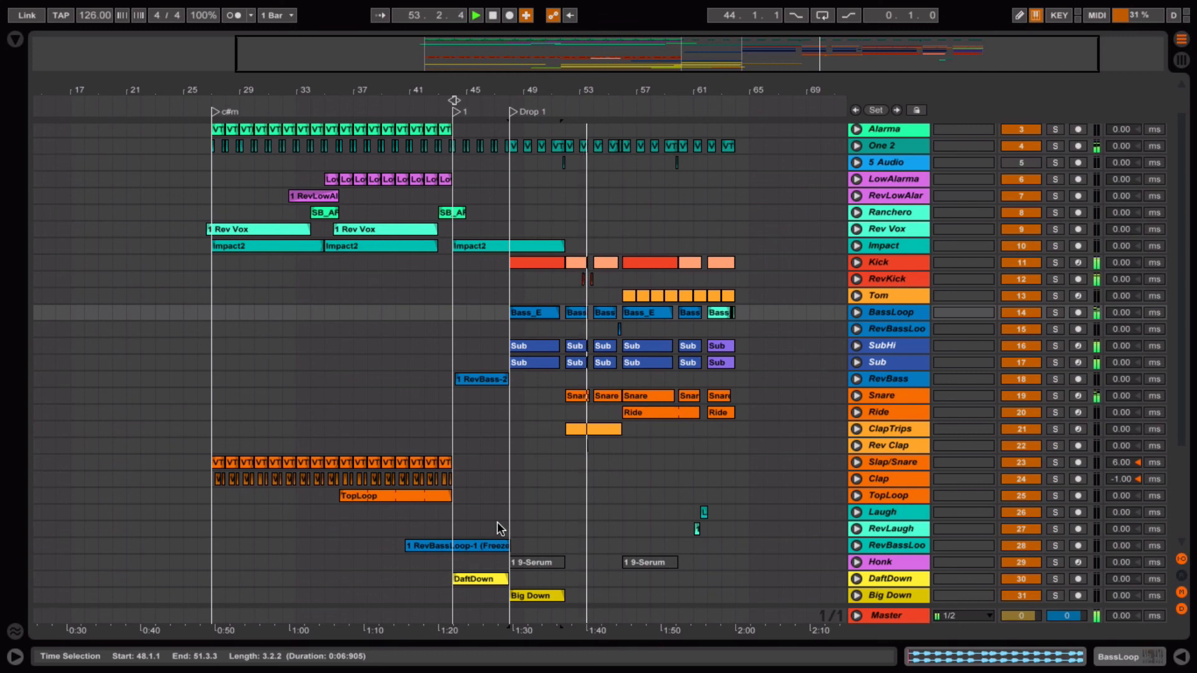